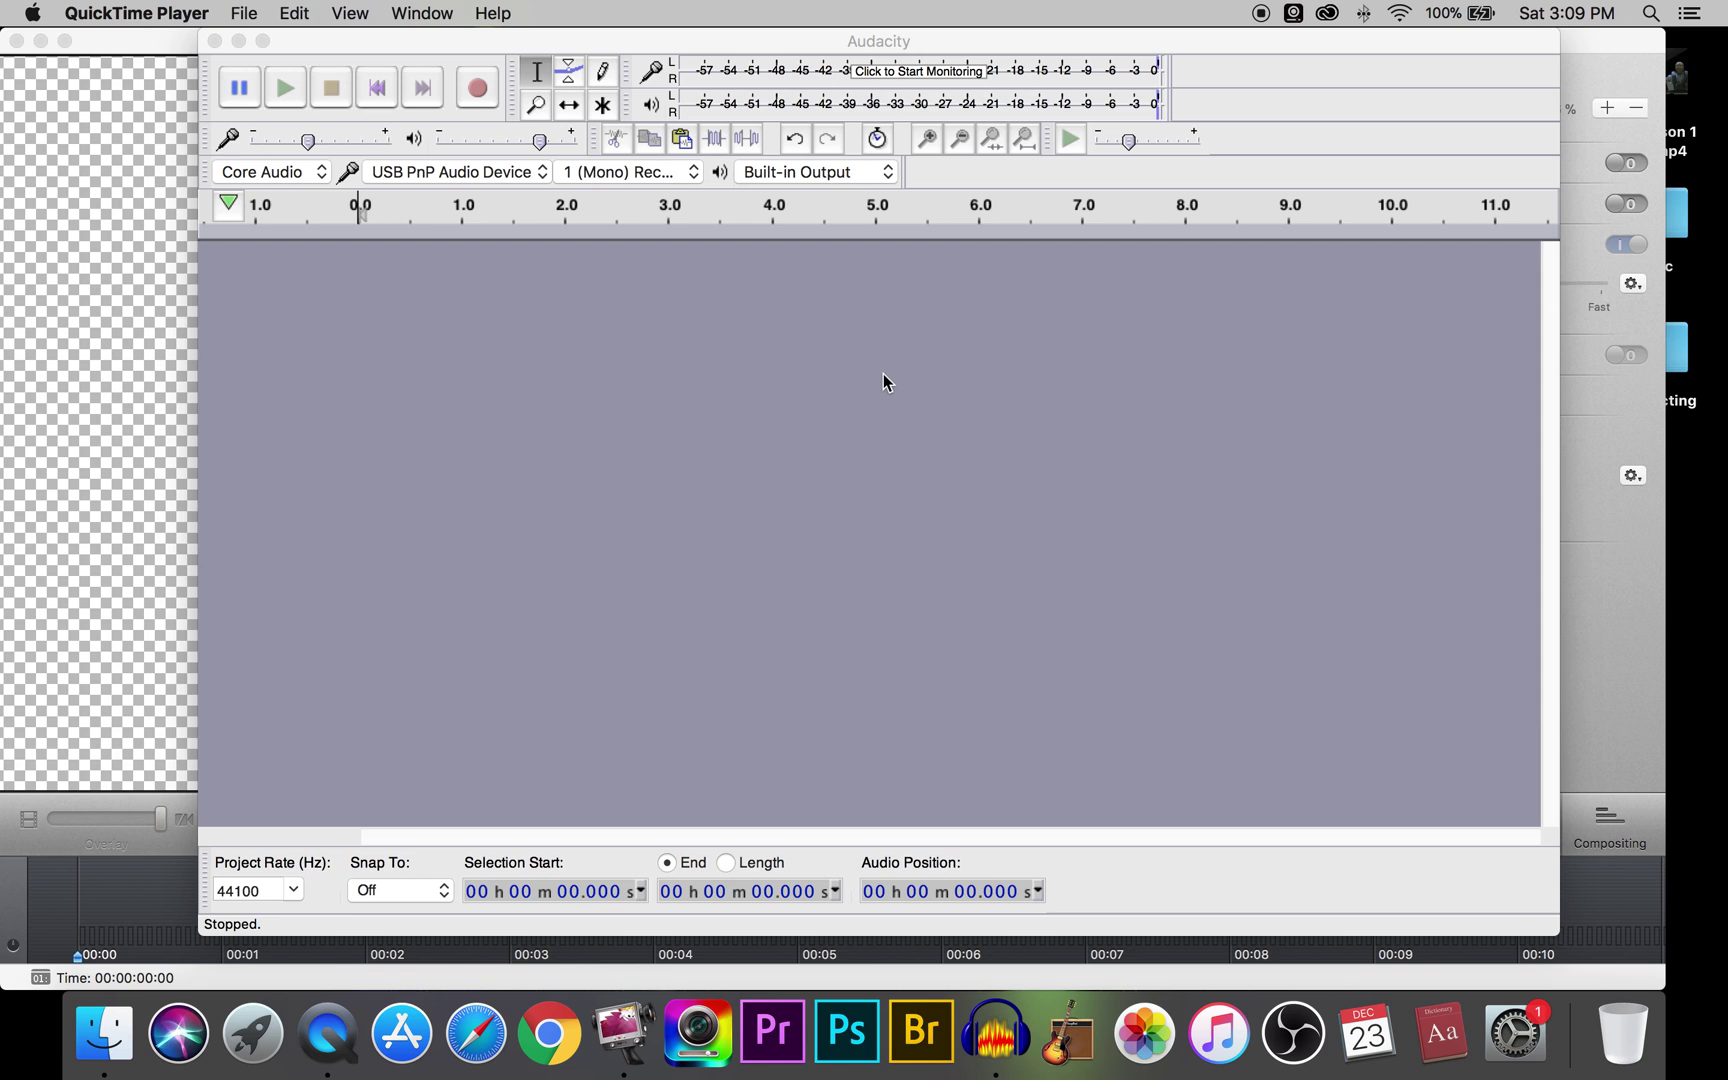
Record a roughly 14-second mono voice take into a new track
left_click(434, 287)
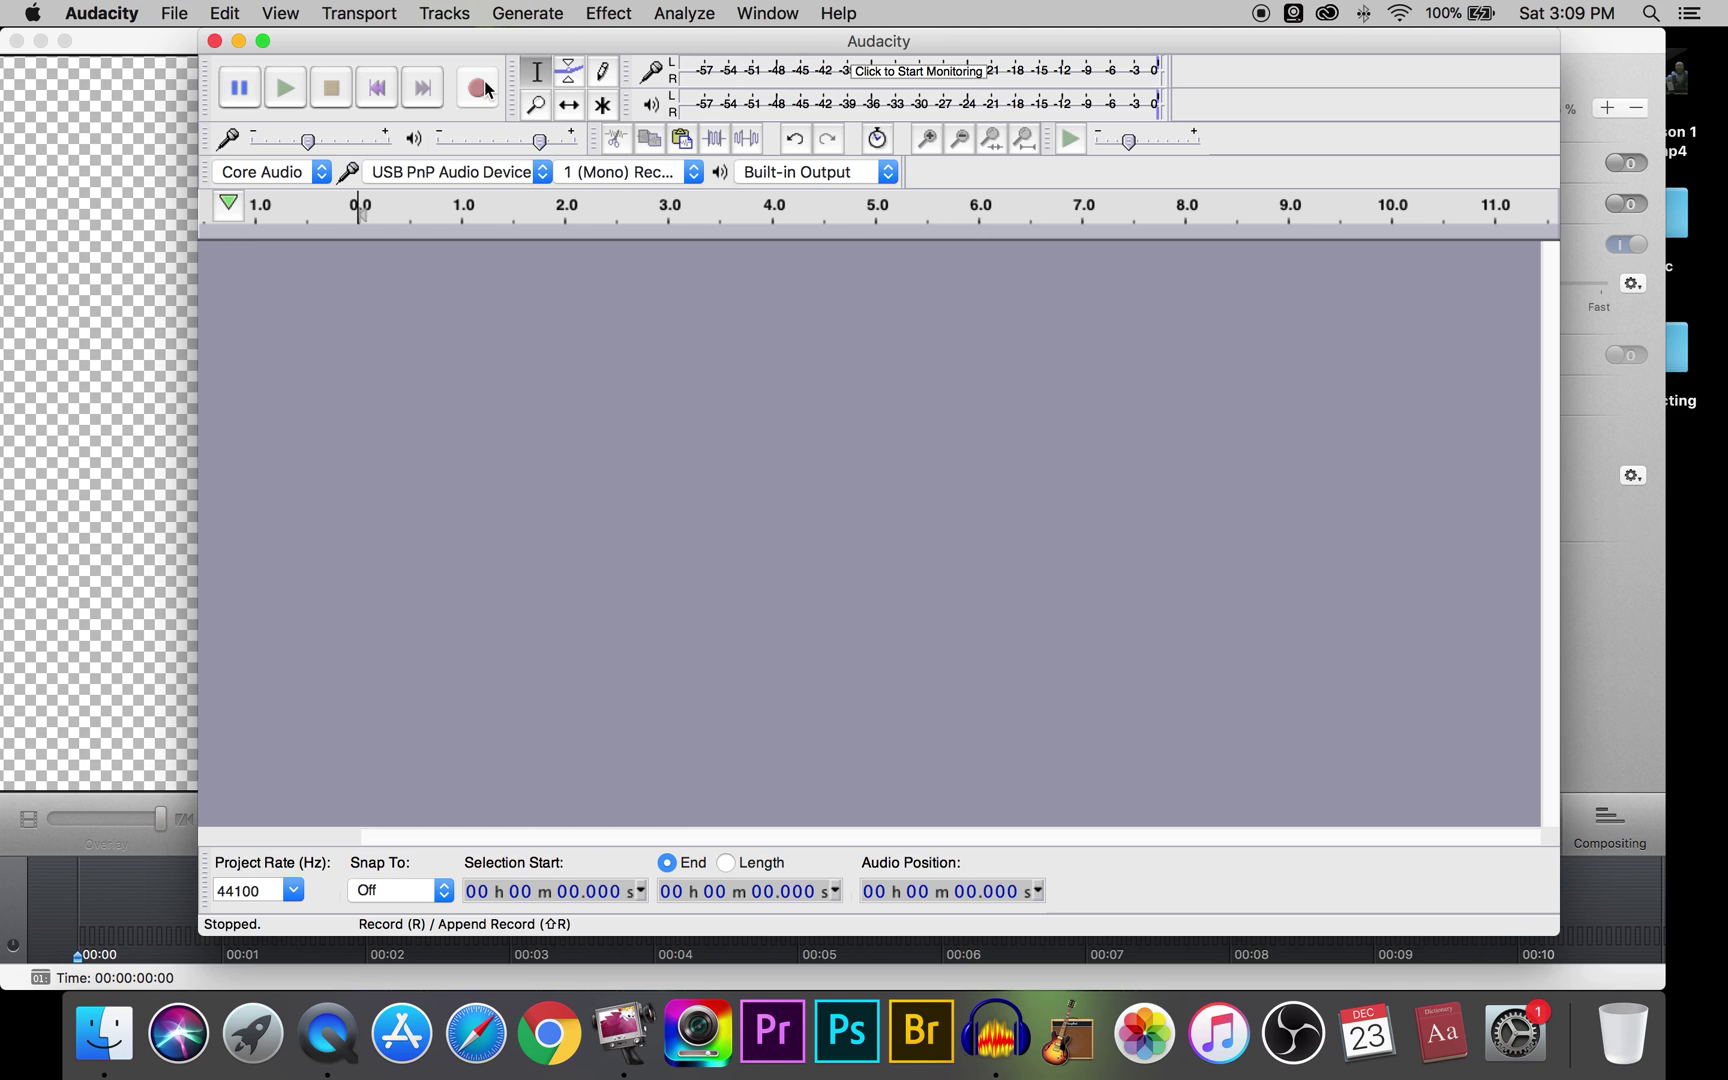
left_click(479, 88)
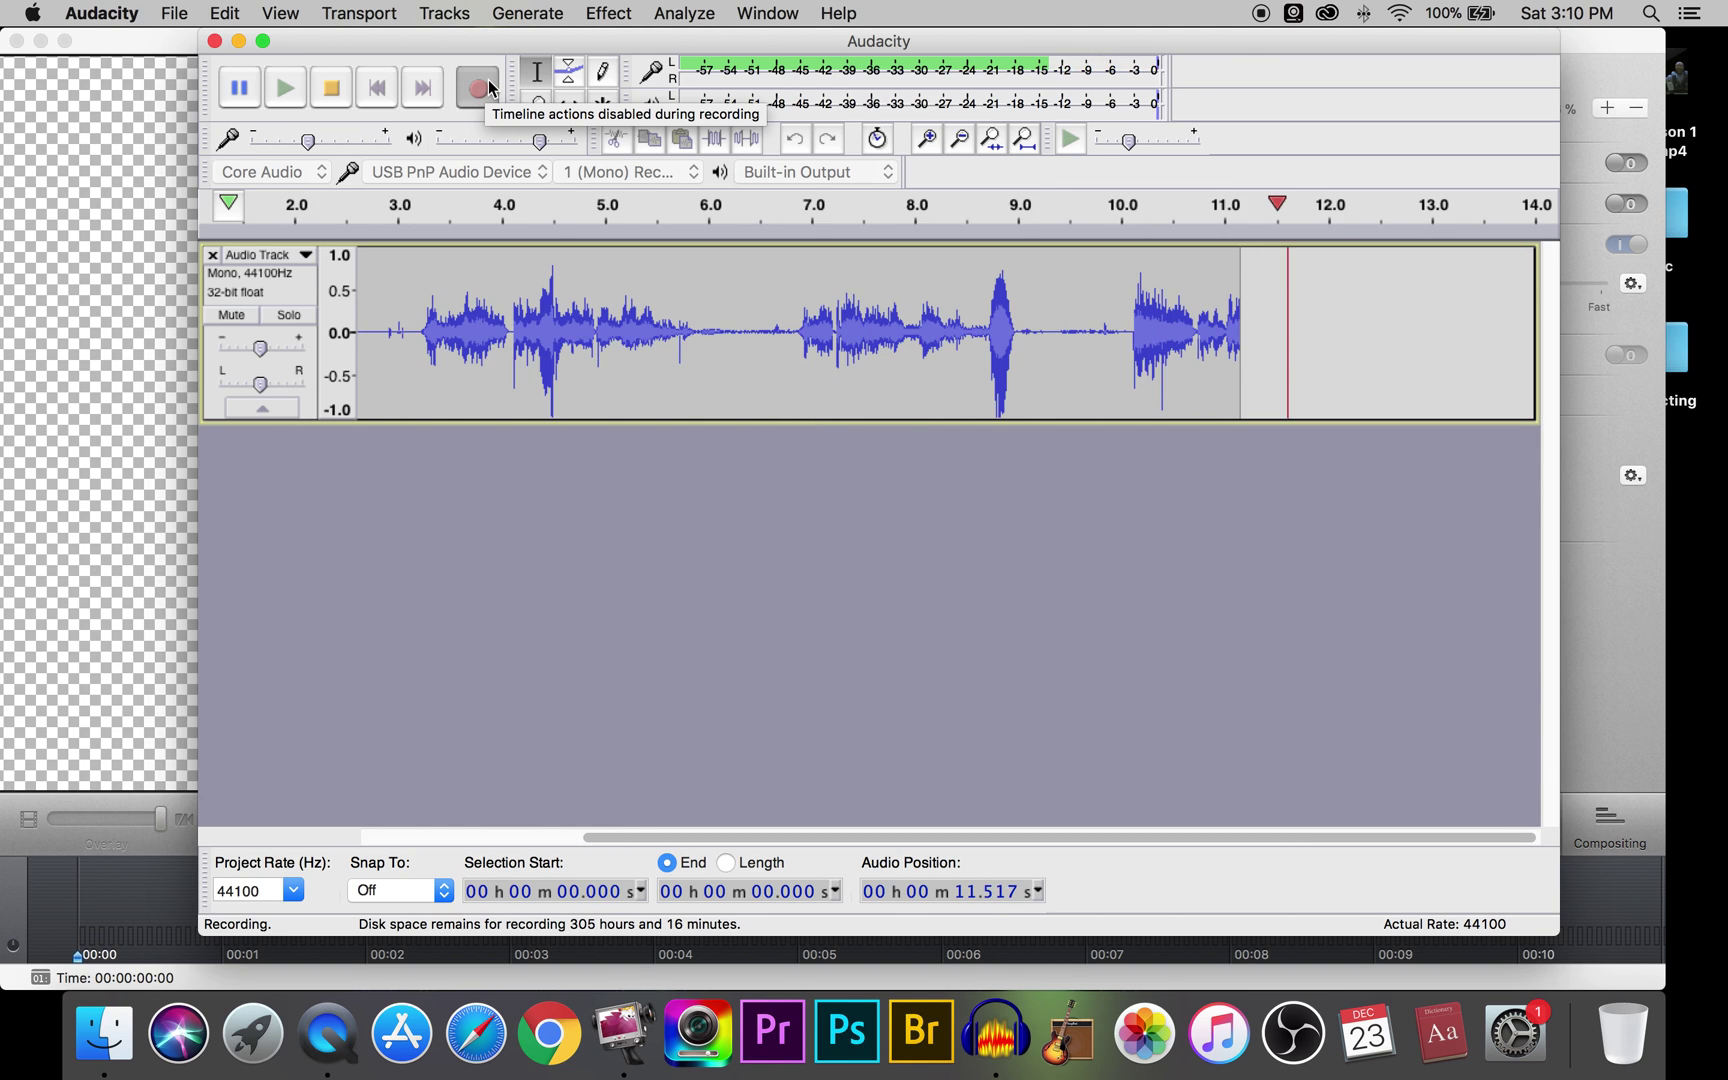
left_click(337, 90)
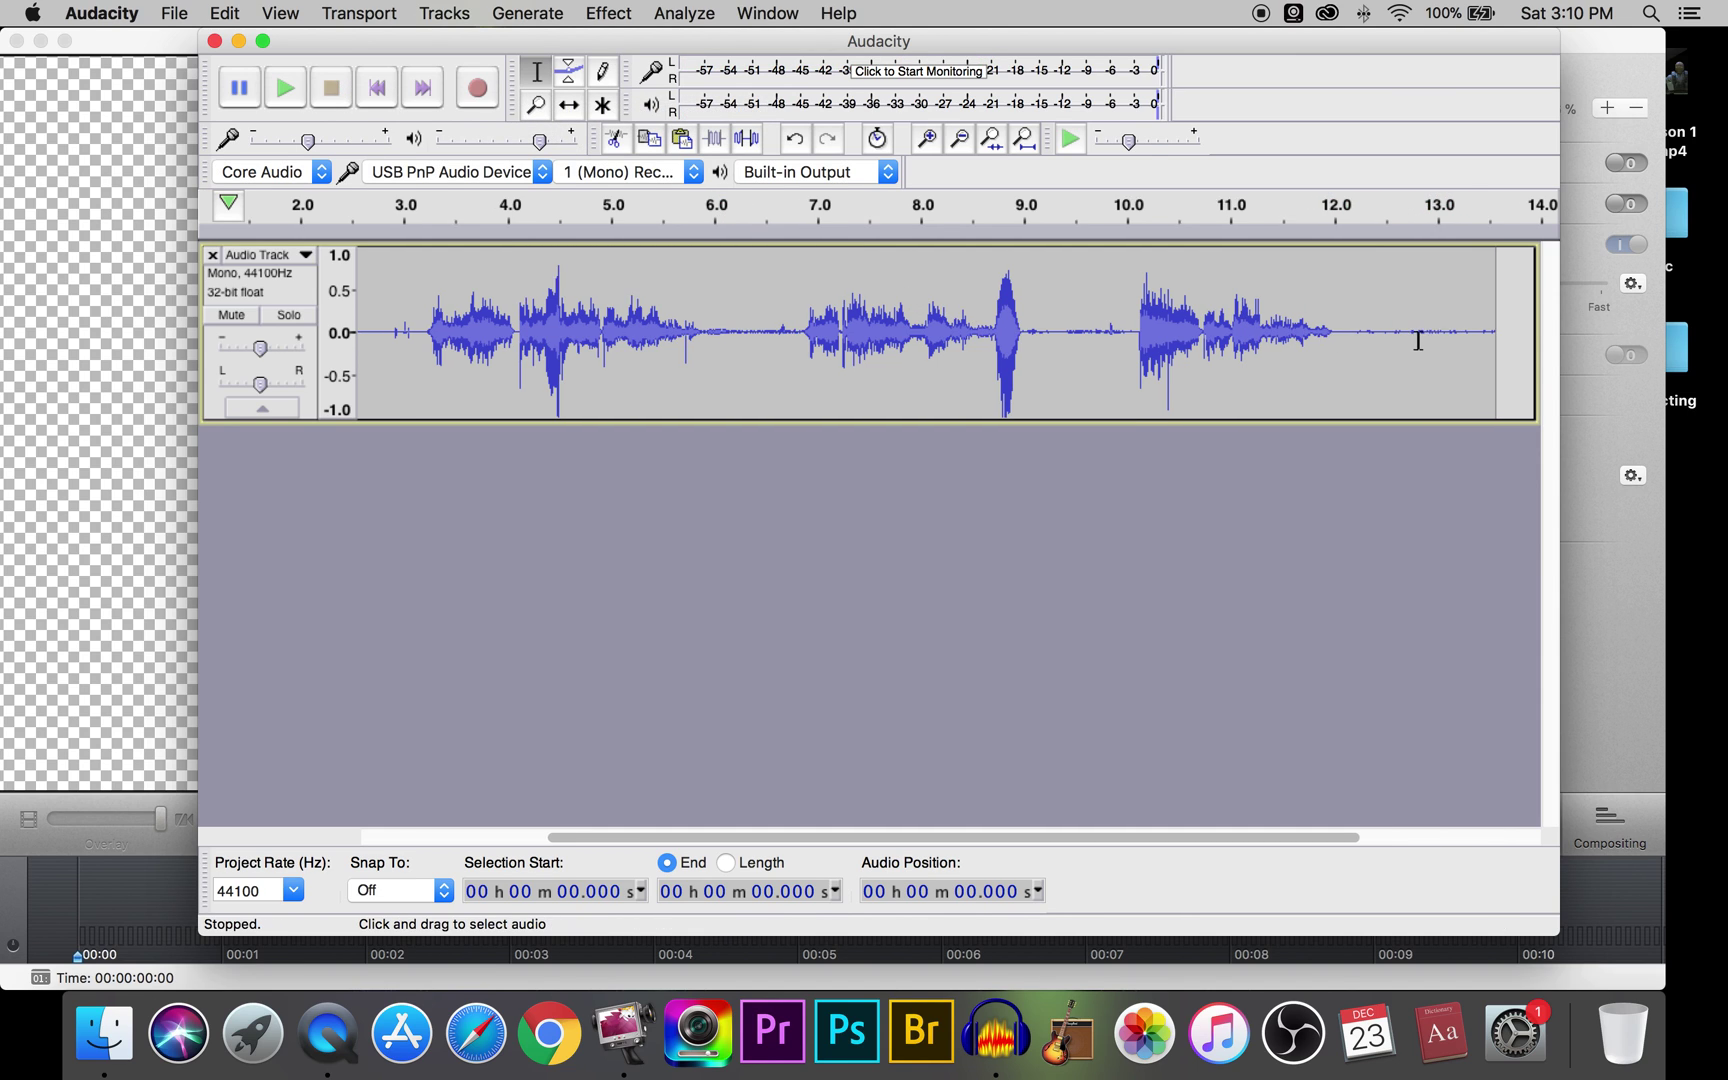
scroll(1415, 339, "left", 5)
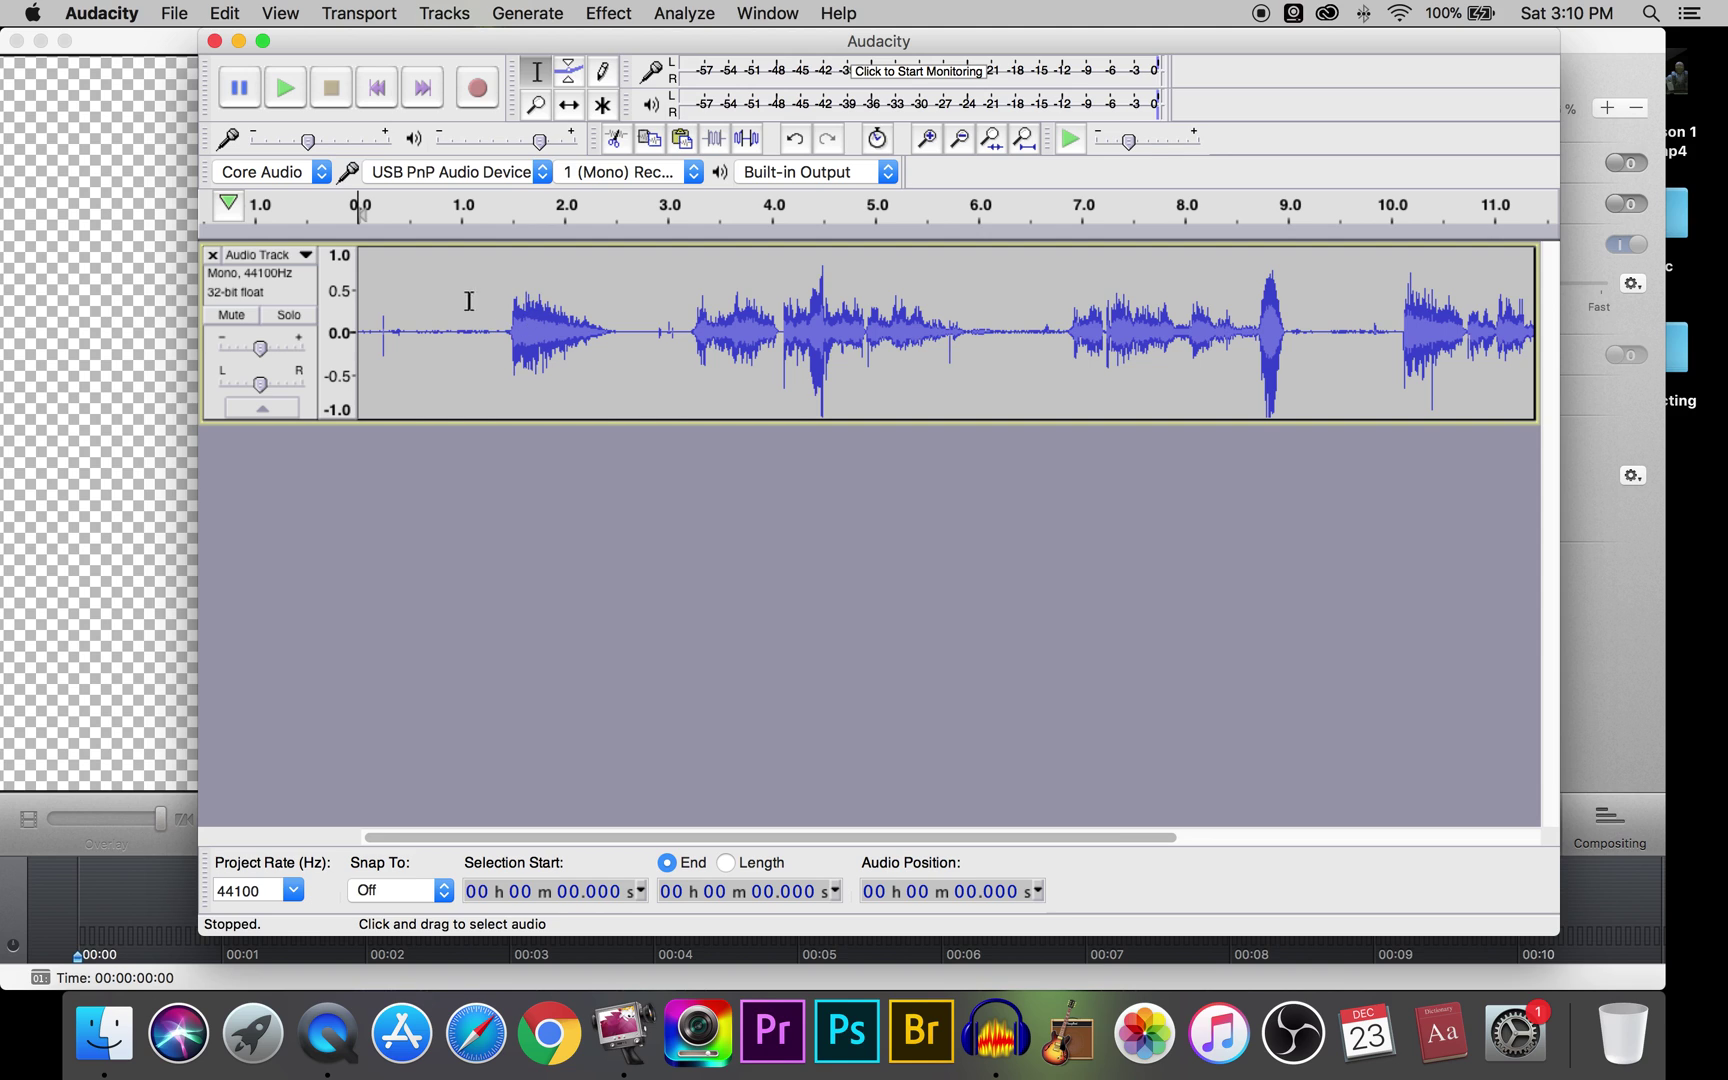
scroll(884, 305, "right", 1)
scroll(884, 306, "right", 5)
scroll(884, 306, "left", 5)
Zoom out, select the quiet 1.3-second lead-in before the speech, and play it
key("super+3")
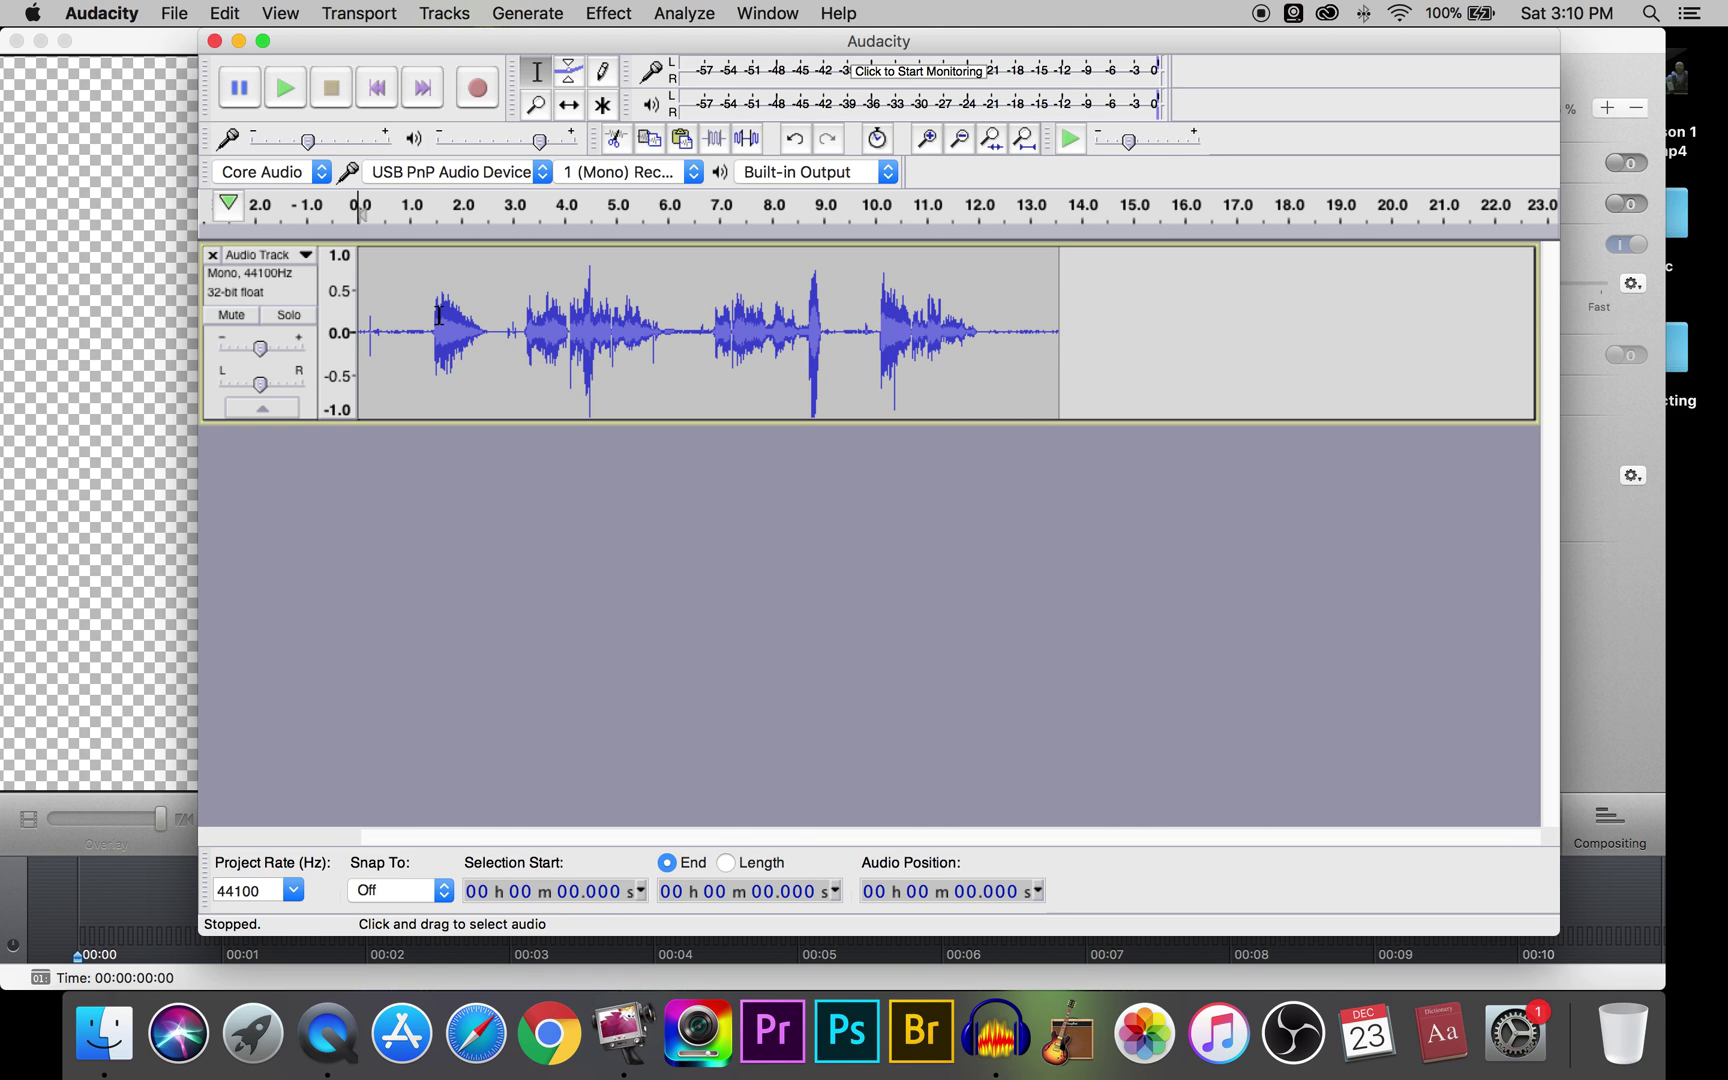
left_click_drag(430, 335, 366, 328)
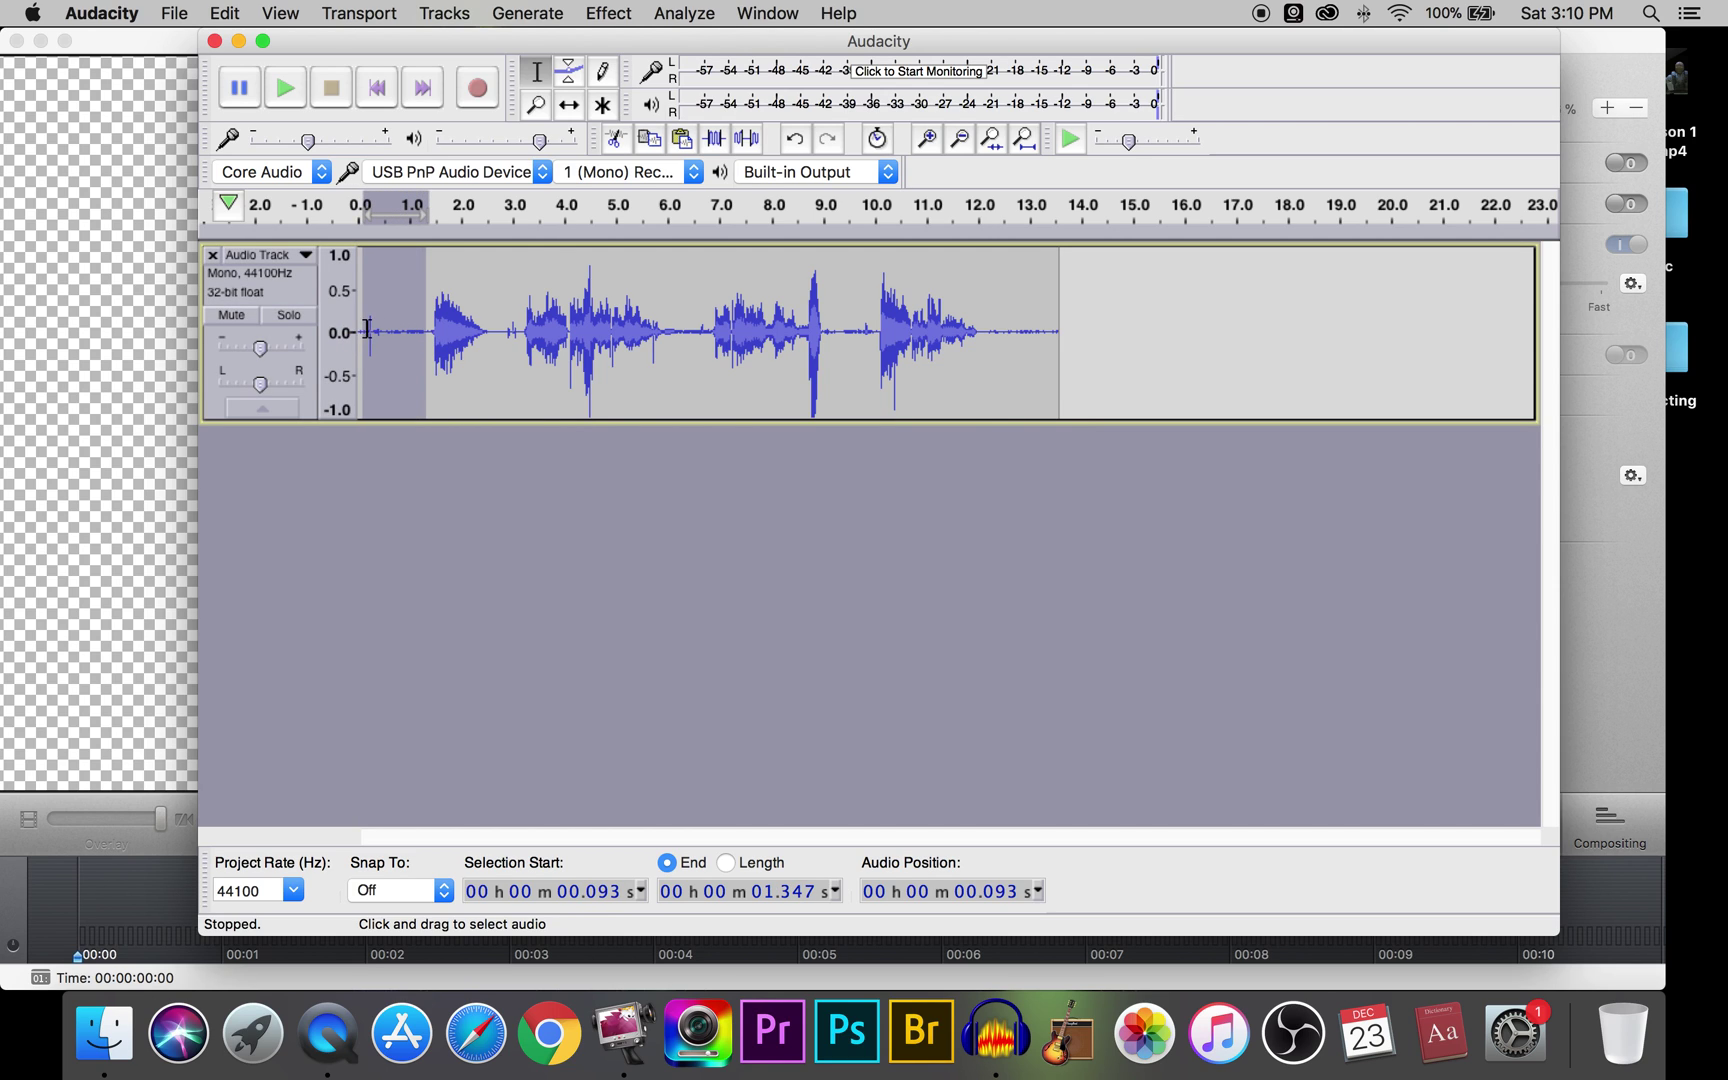
left_click(280, 93)
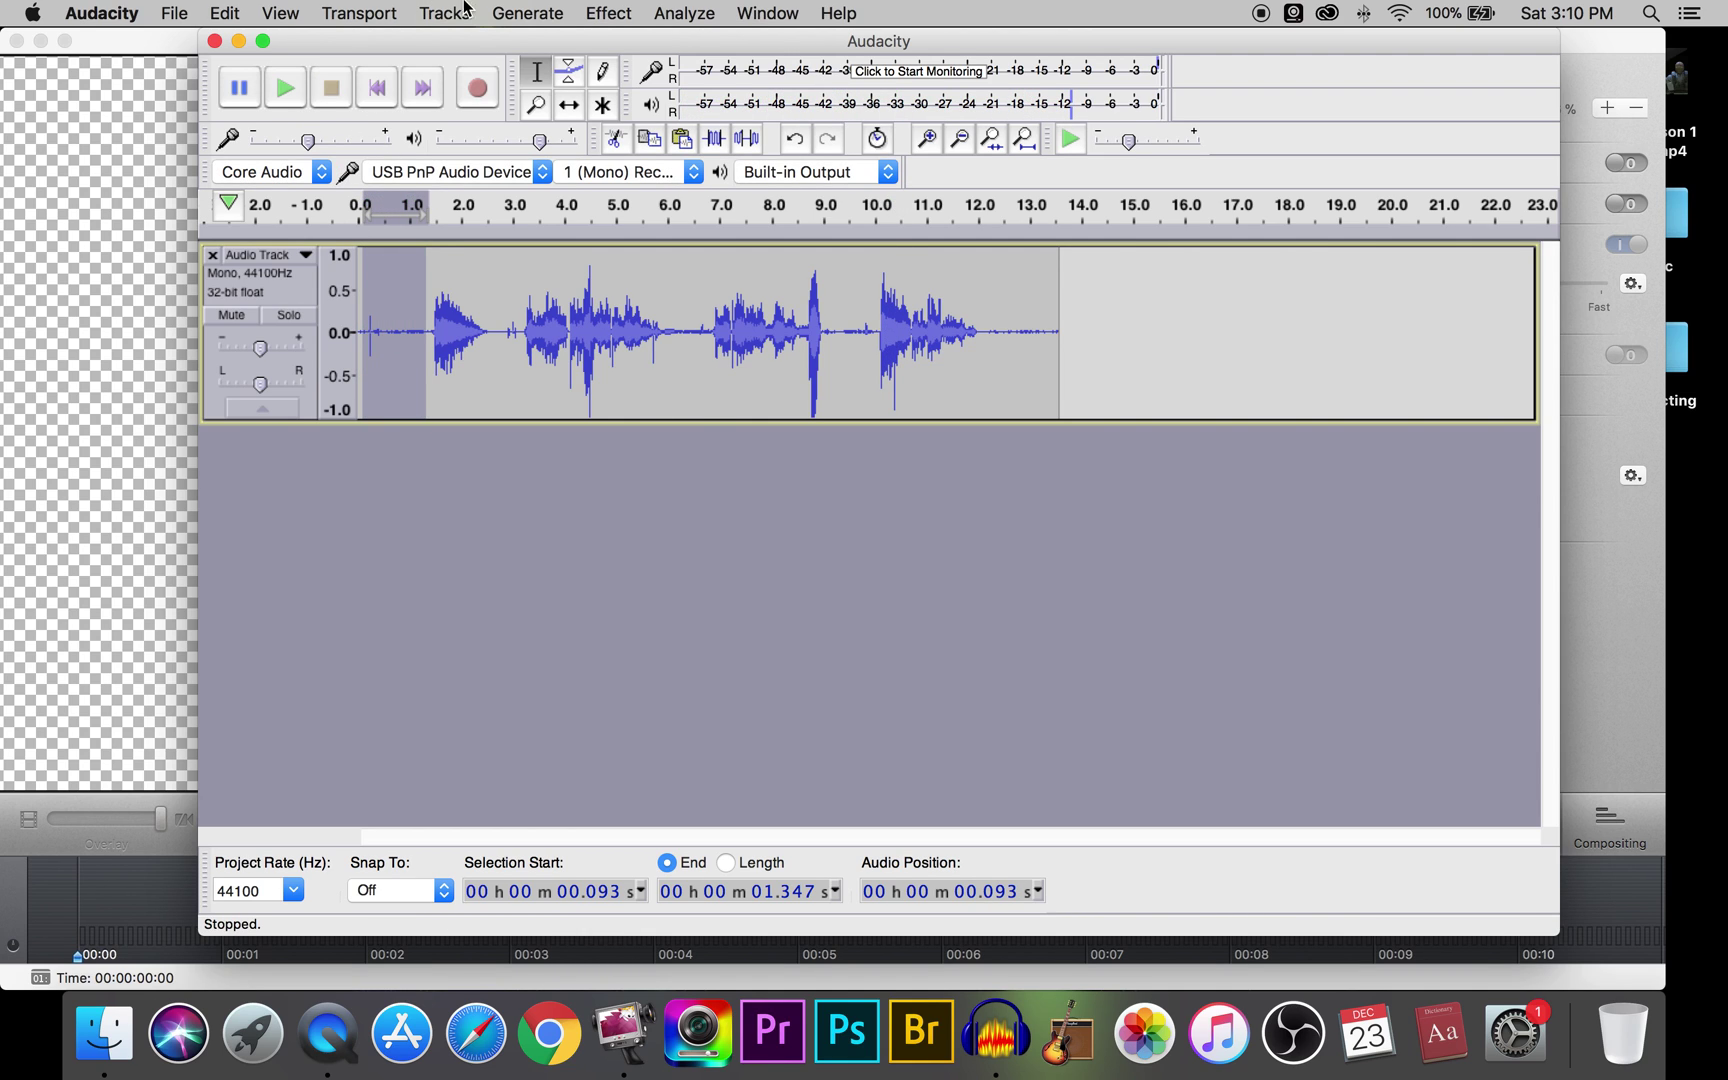
left_click(607, 12)
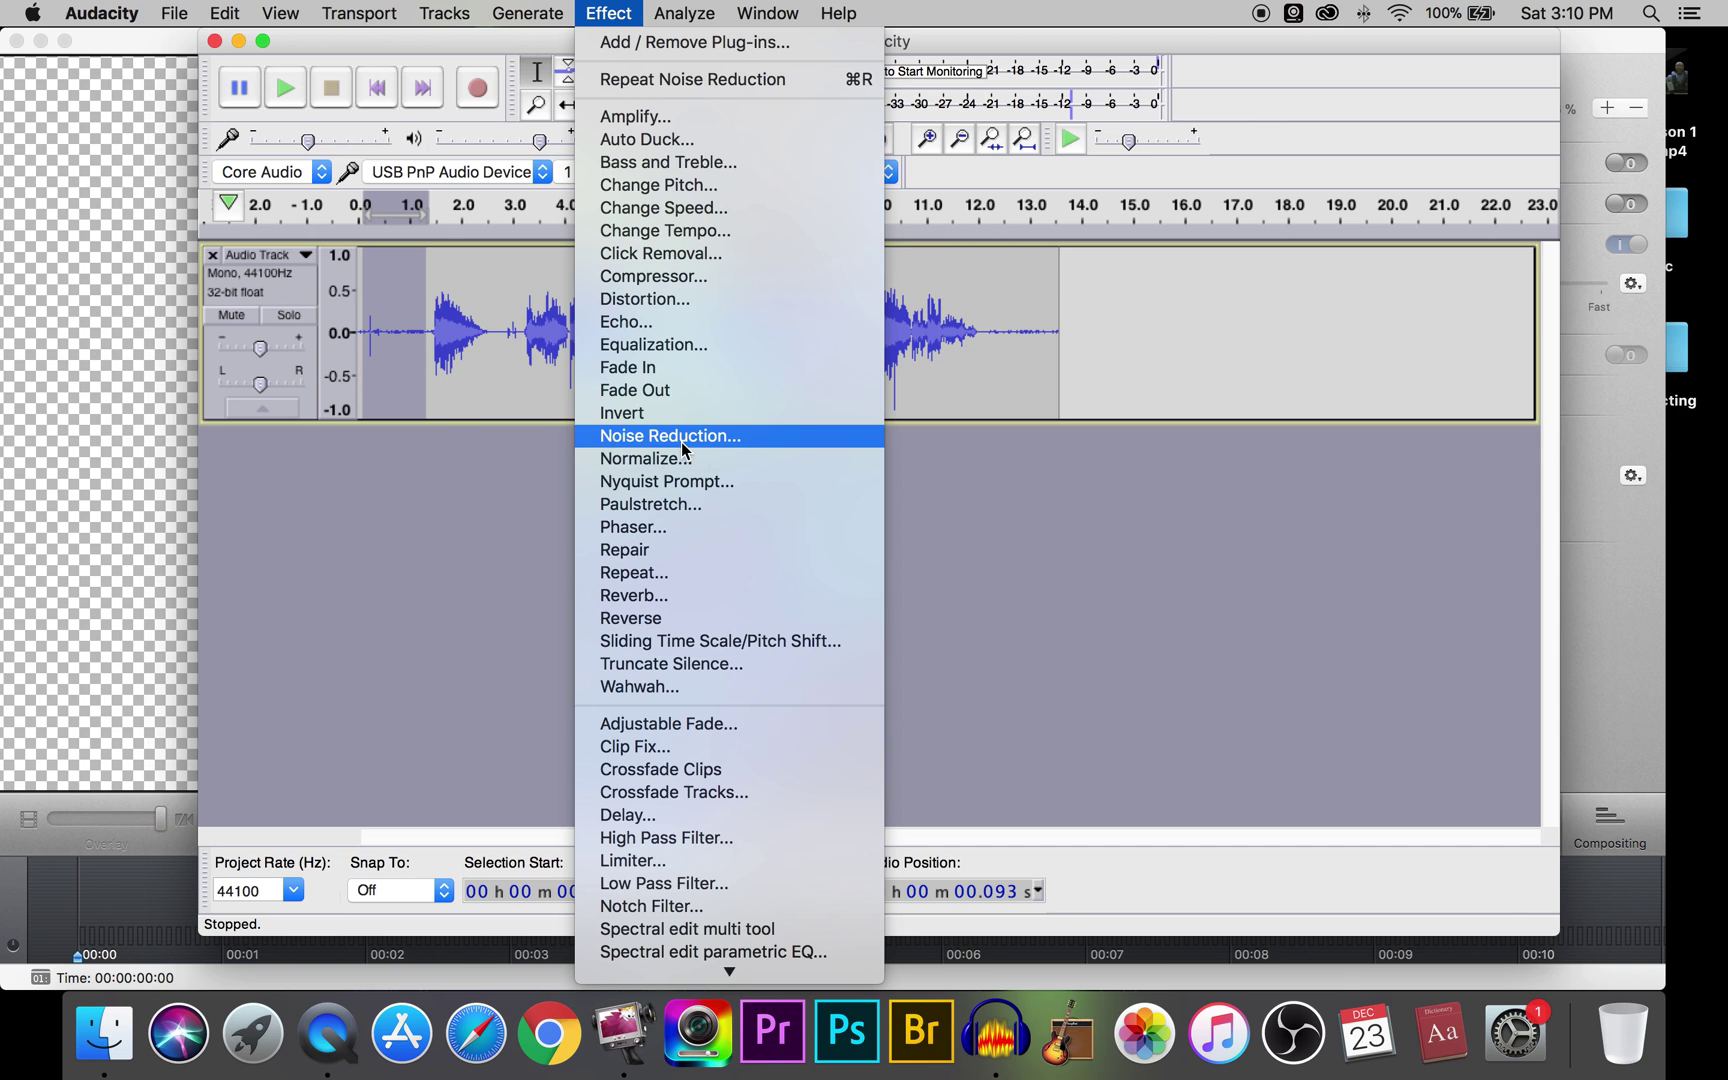
Capture a noise profile from the selected lead-in with Noise Reduction
left_click(680, 437)
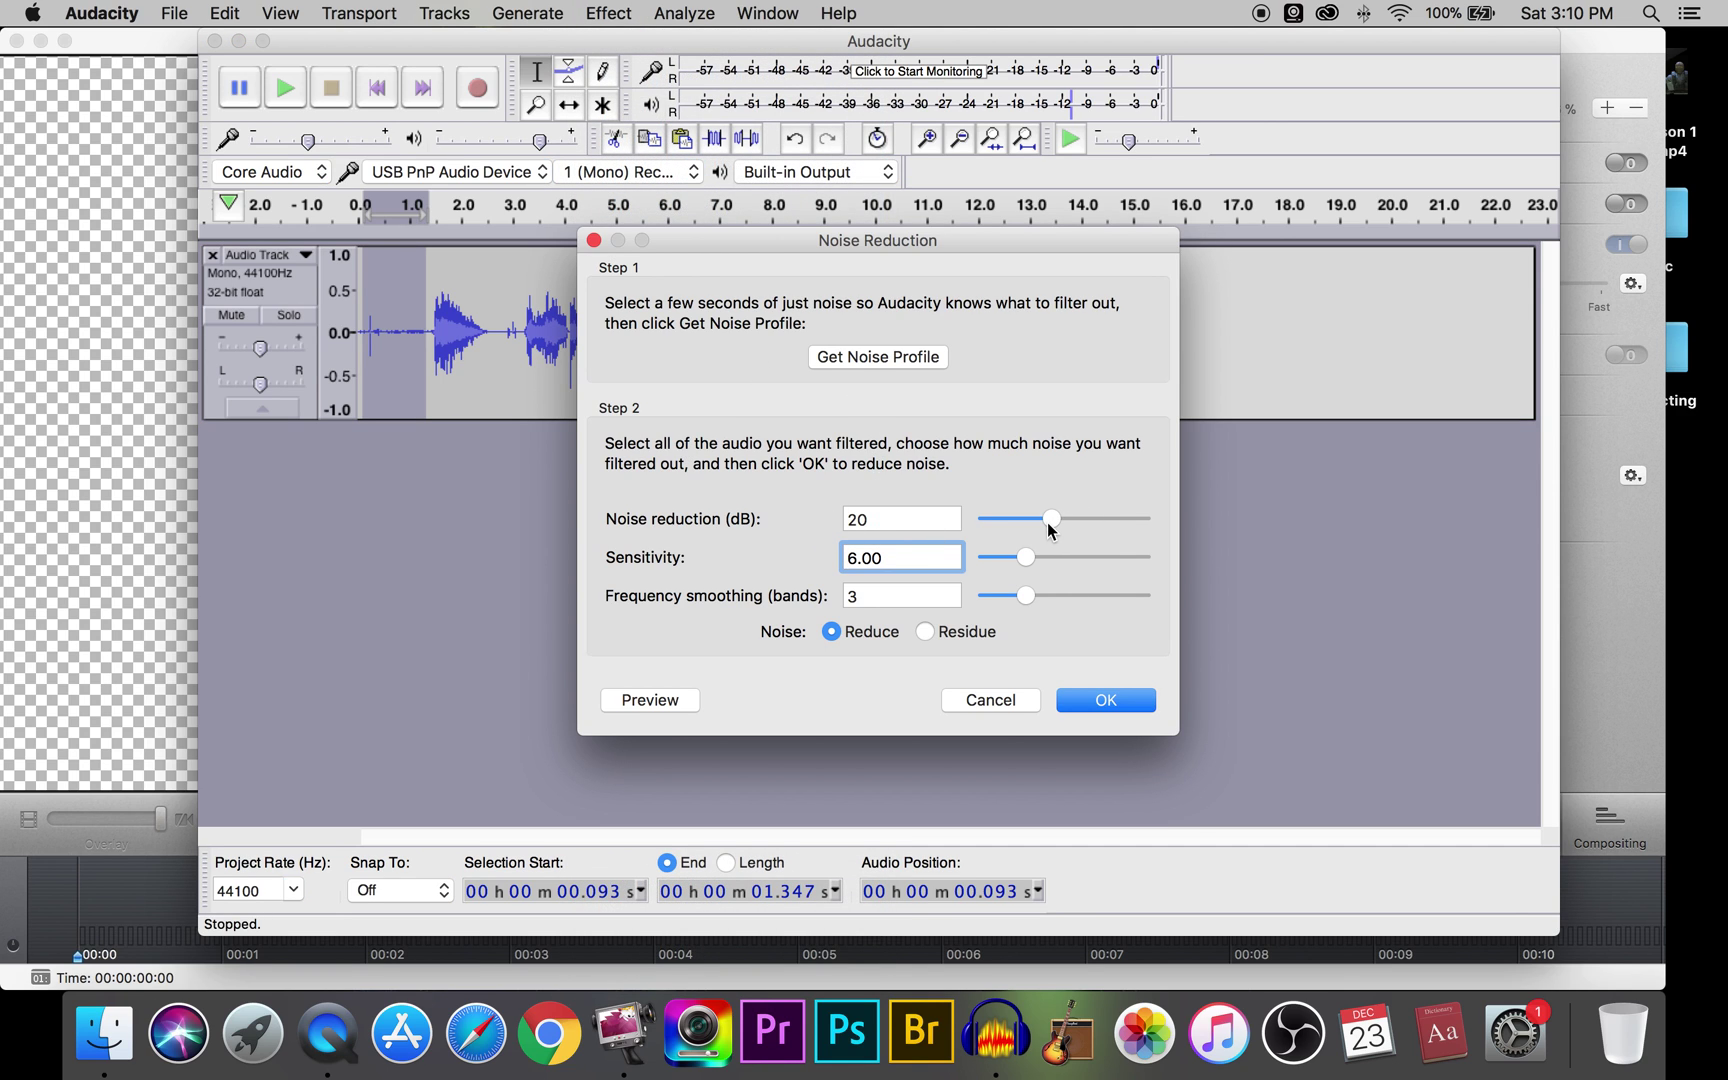
left_click(879, 519)
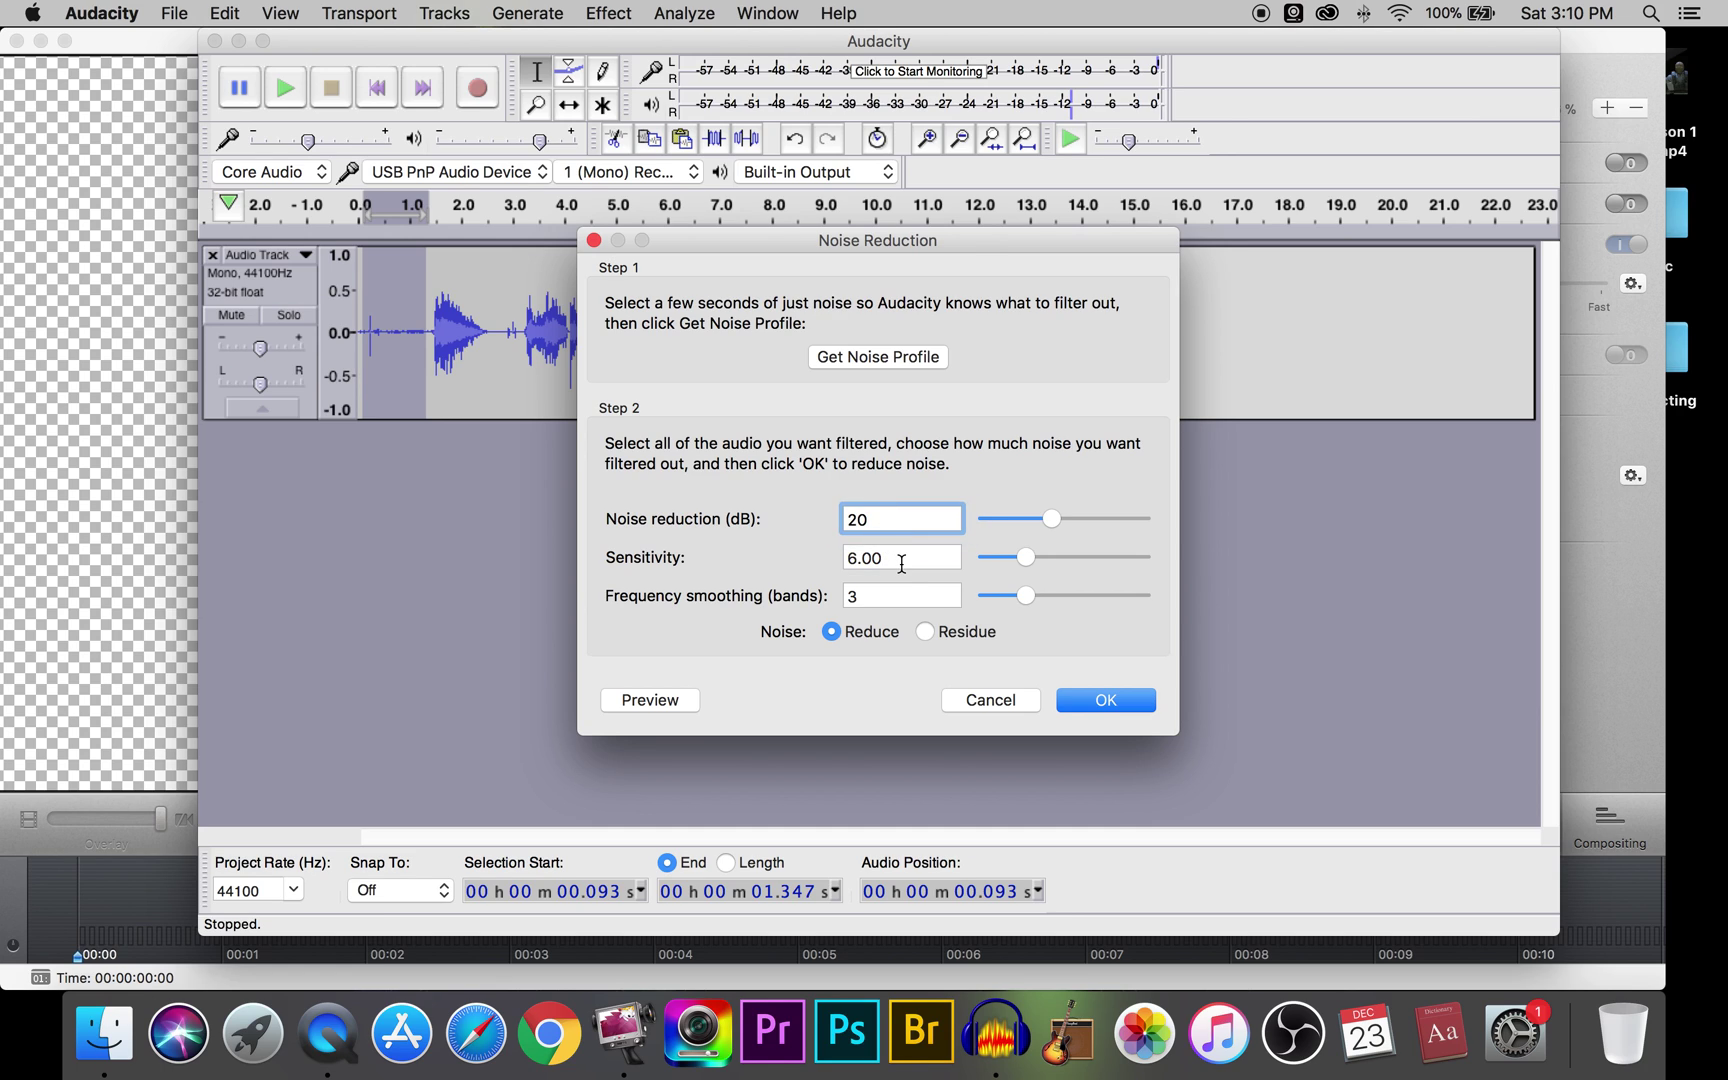
left_click(885, 558)
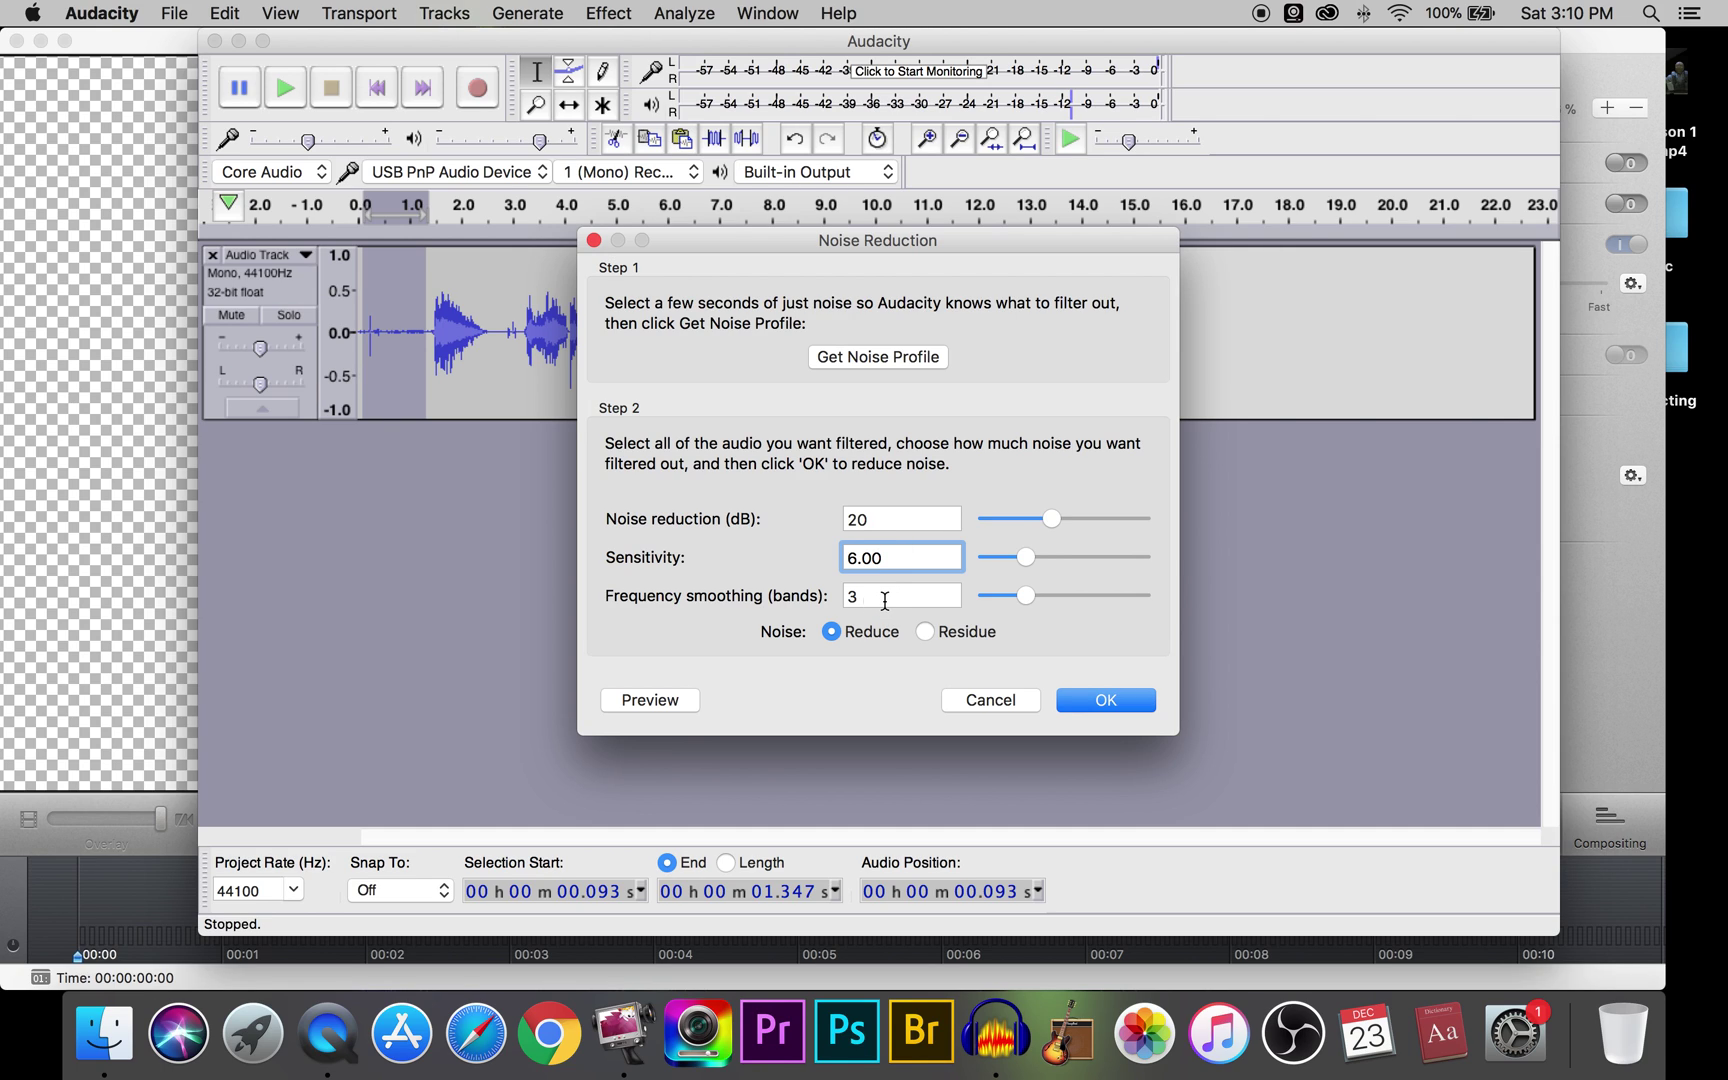
left_click(884, 601)
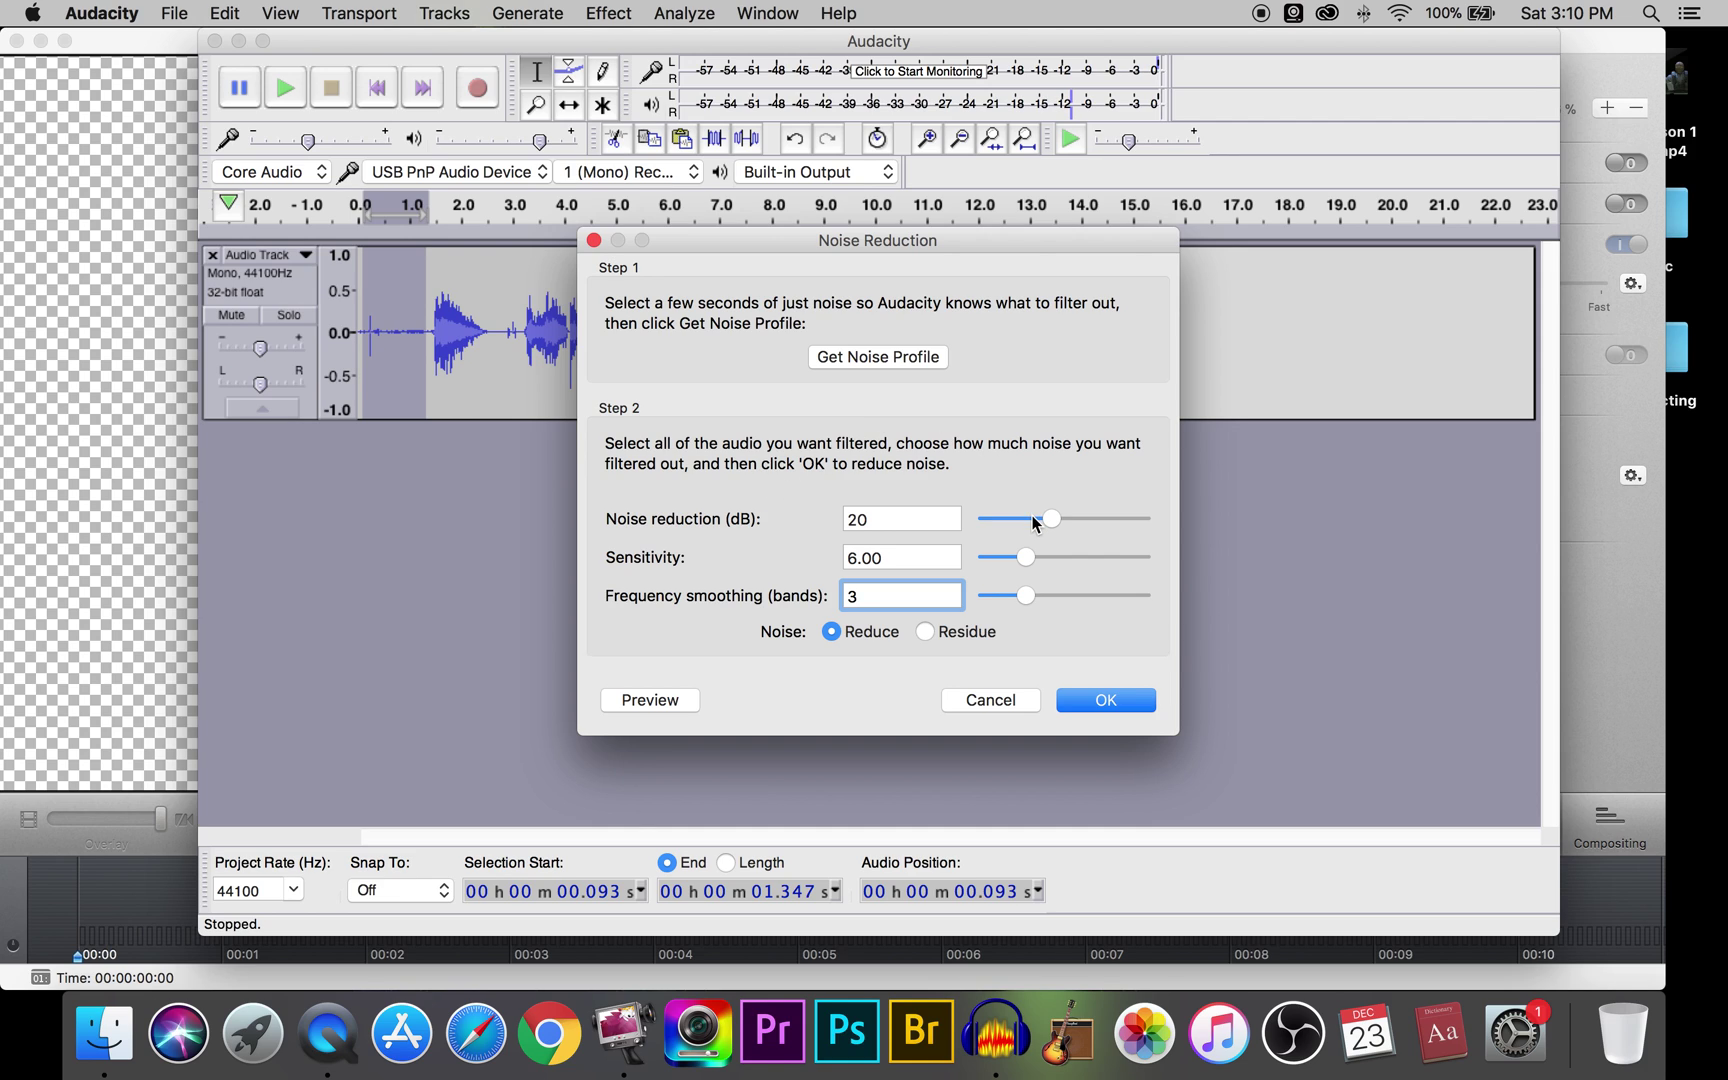
left_click(901, 361)
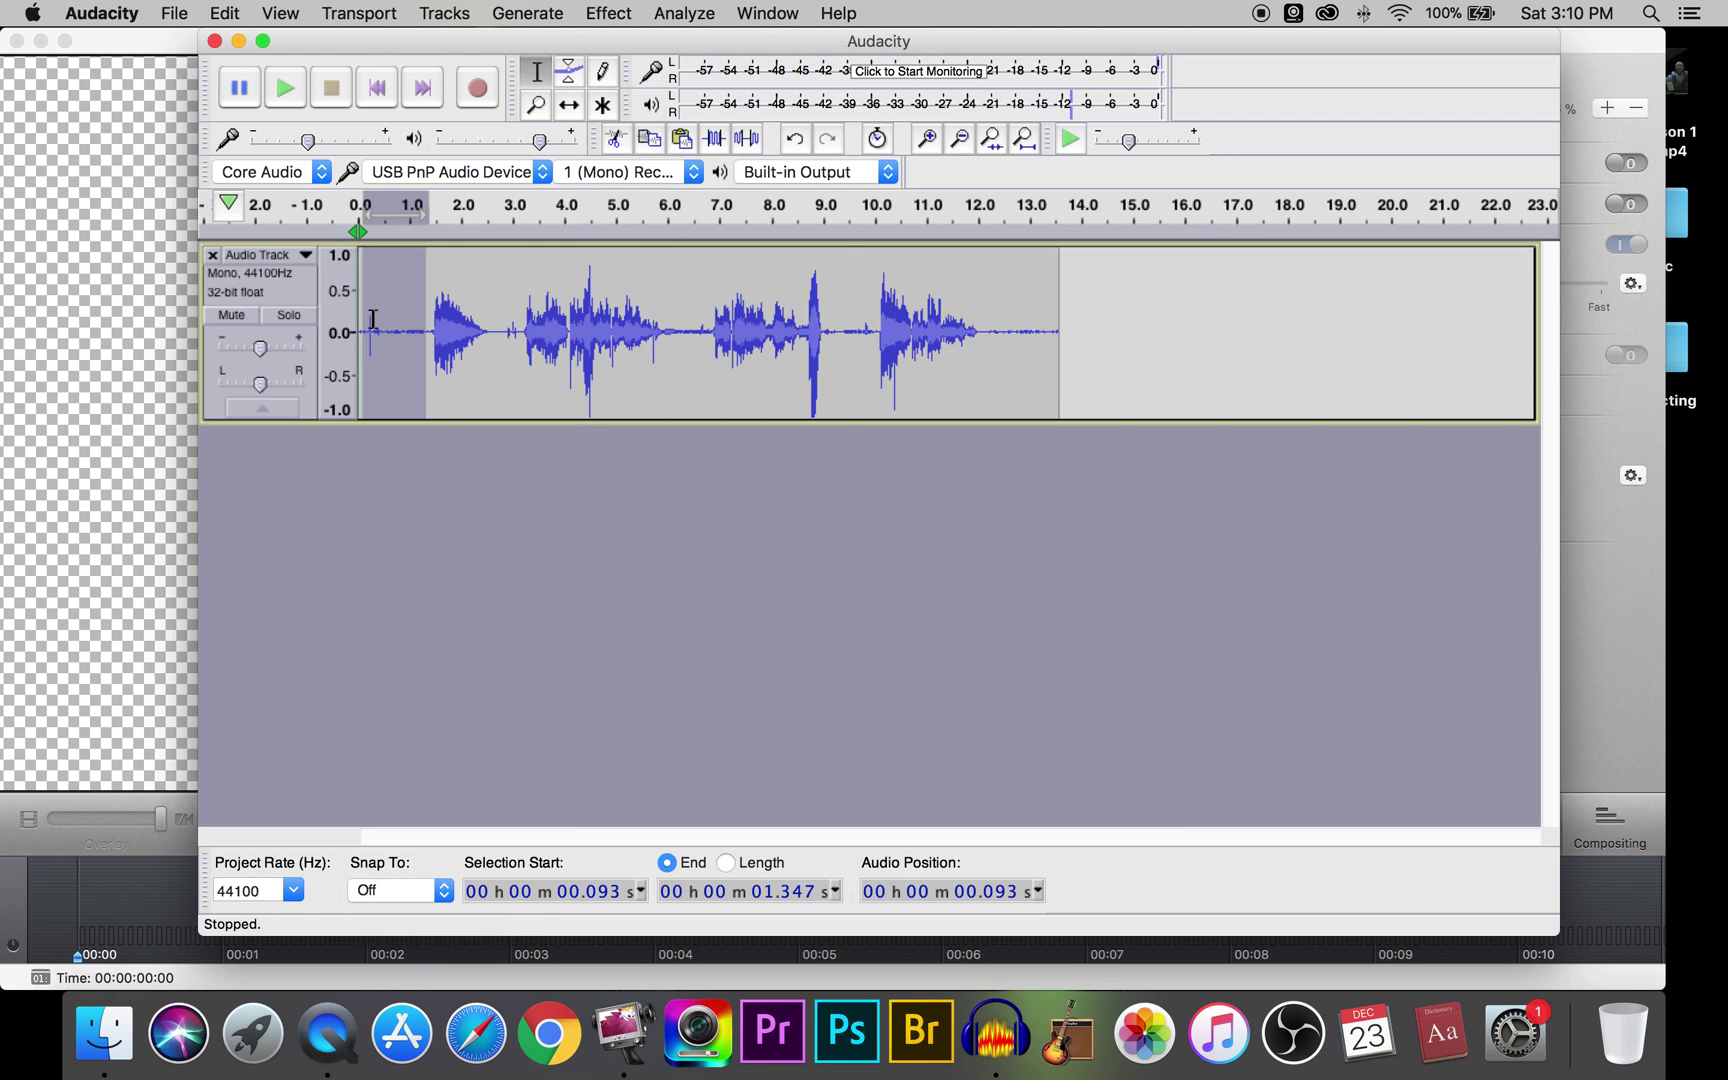
Select the whole track and apply 20 dB noise reduction to it
left_click(295, 300)
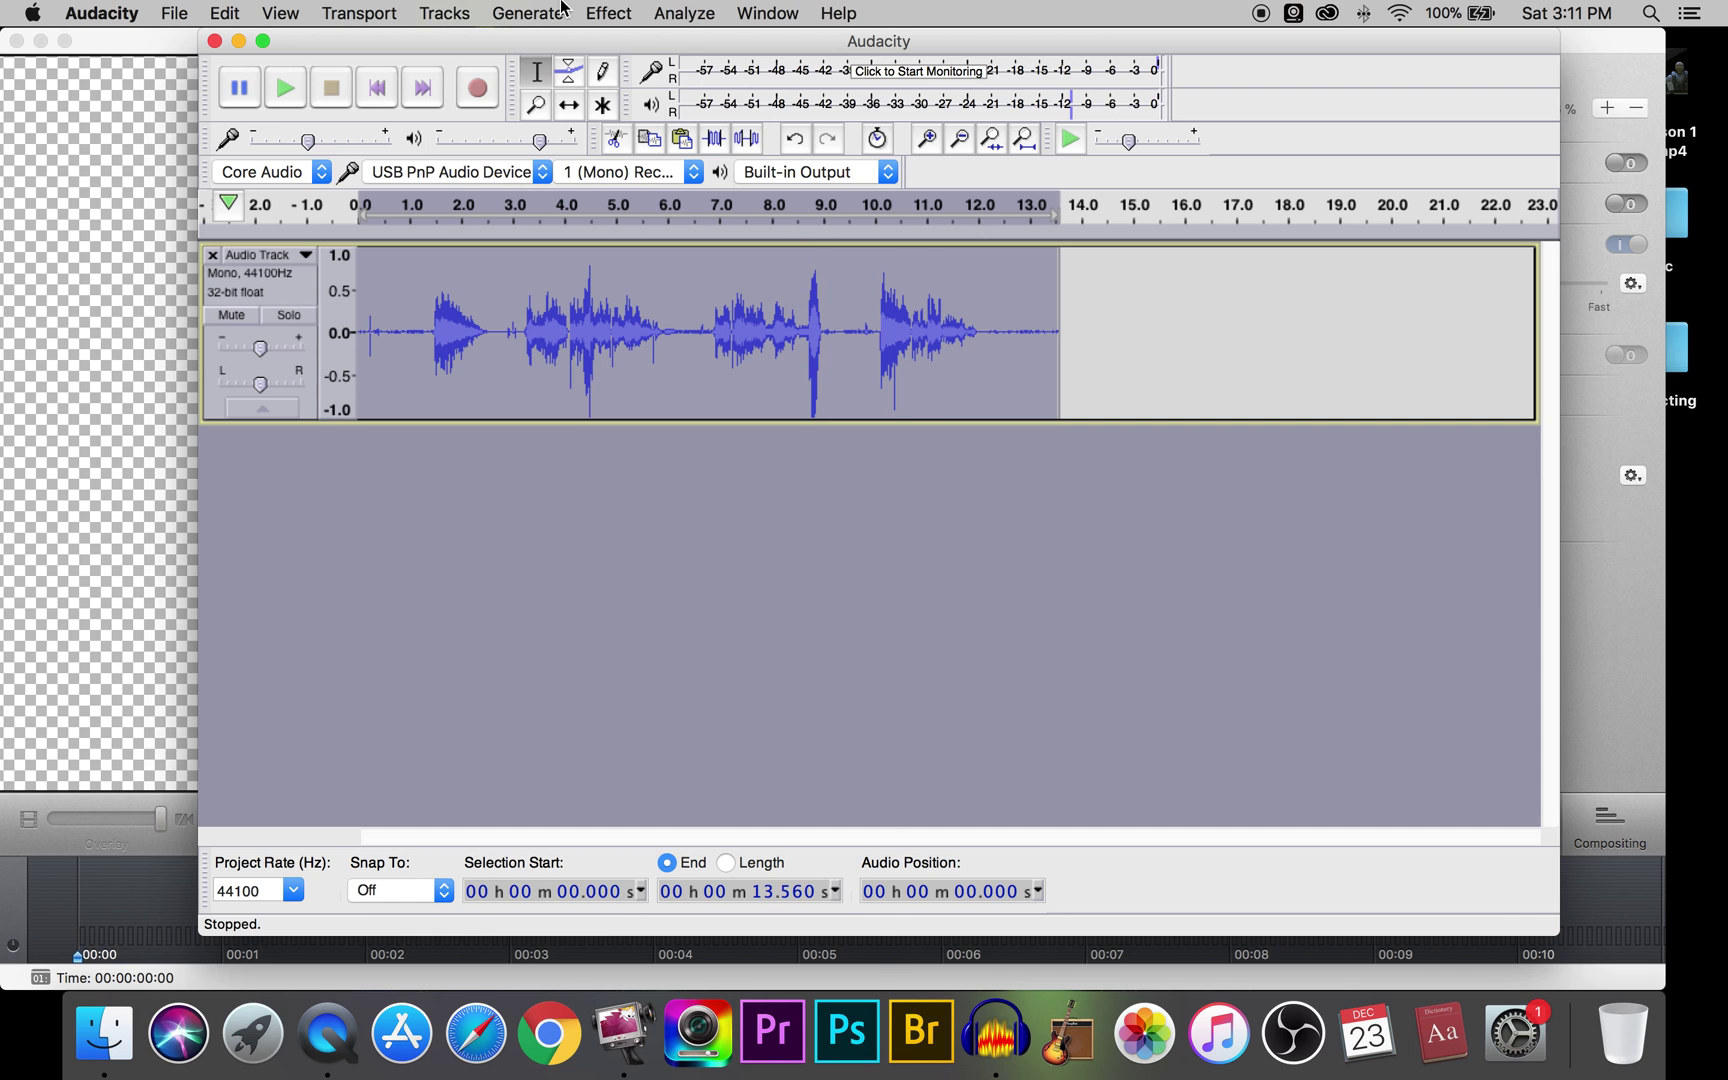
left_click(606, 12)
left_click(709, 441)
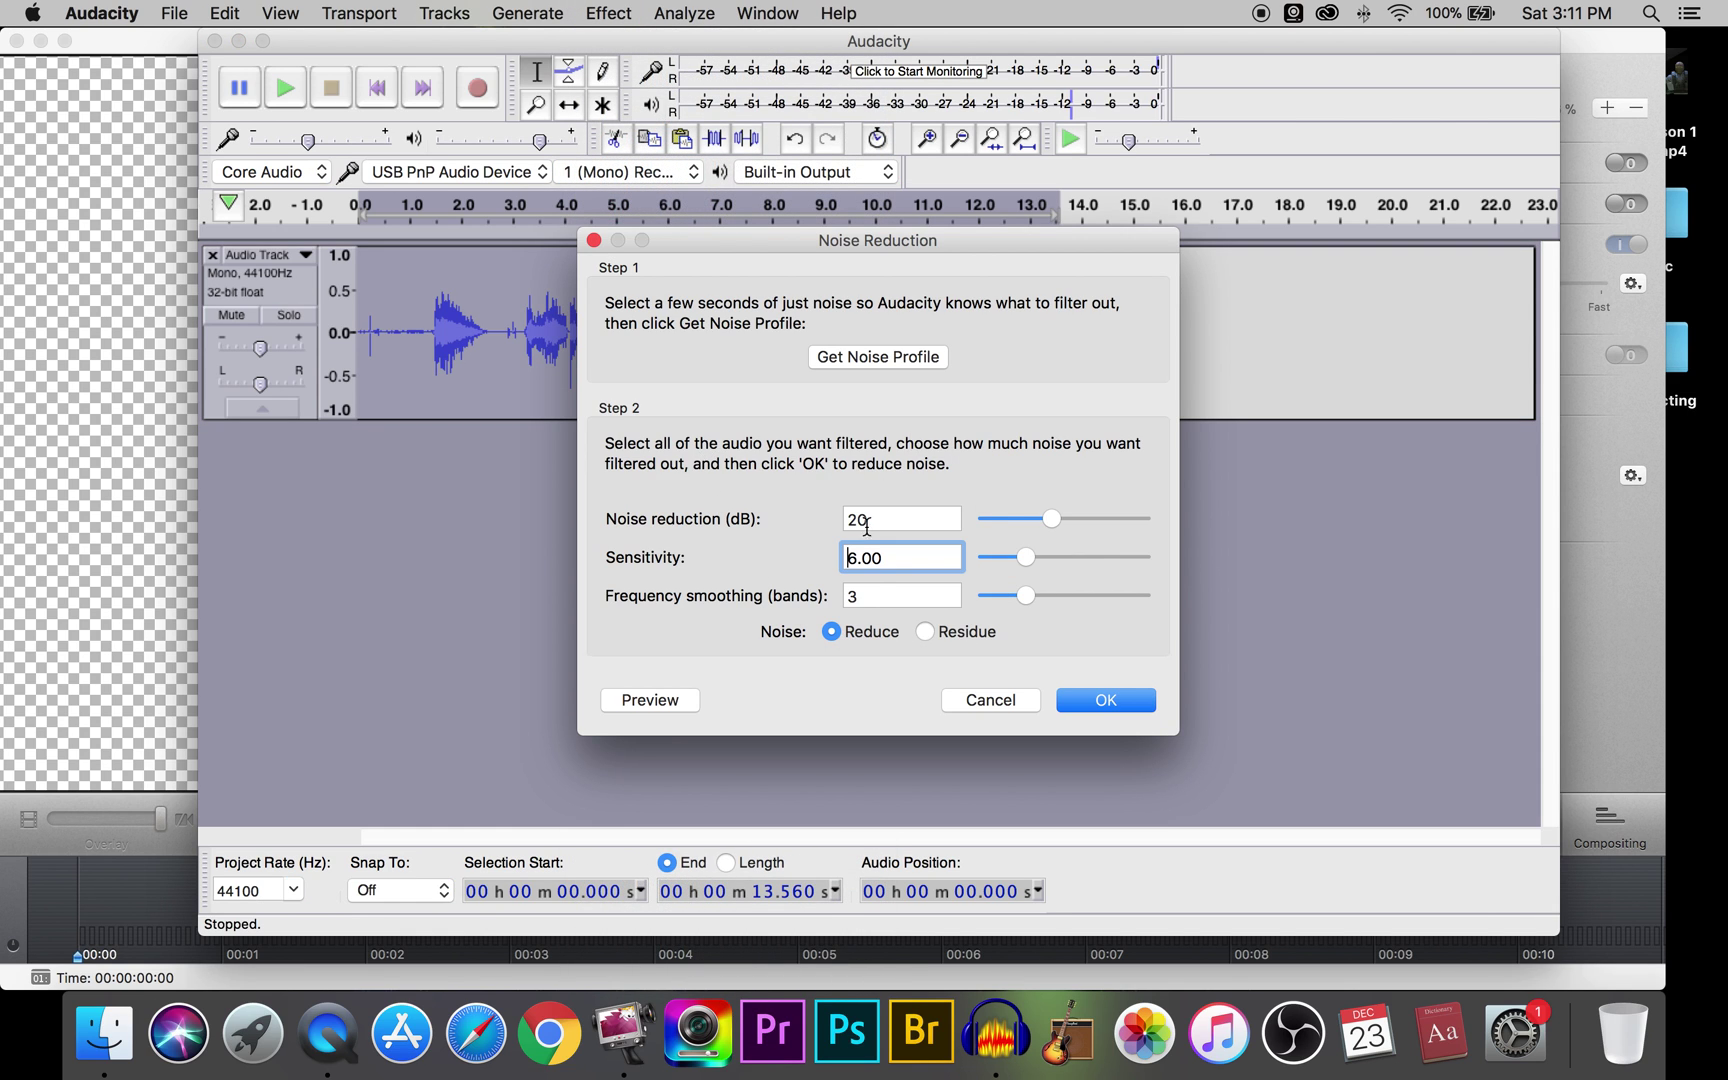
left_click(1107, 705)
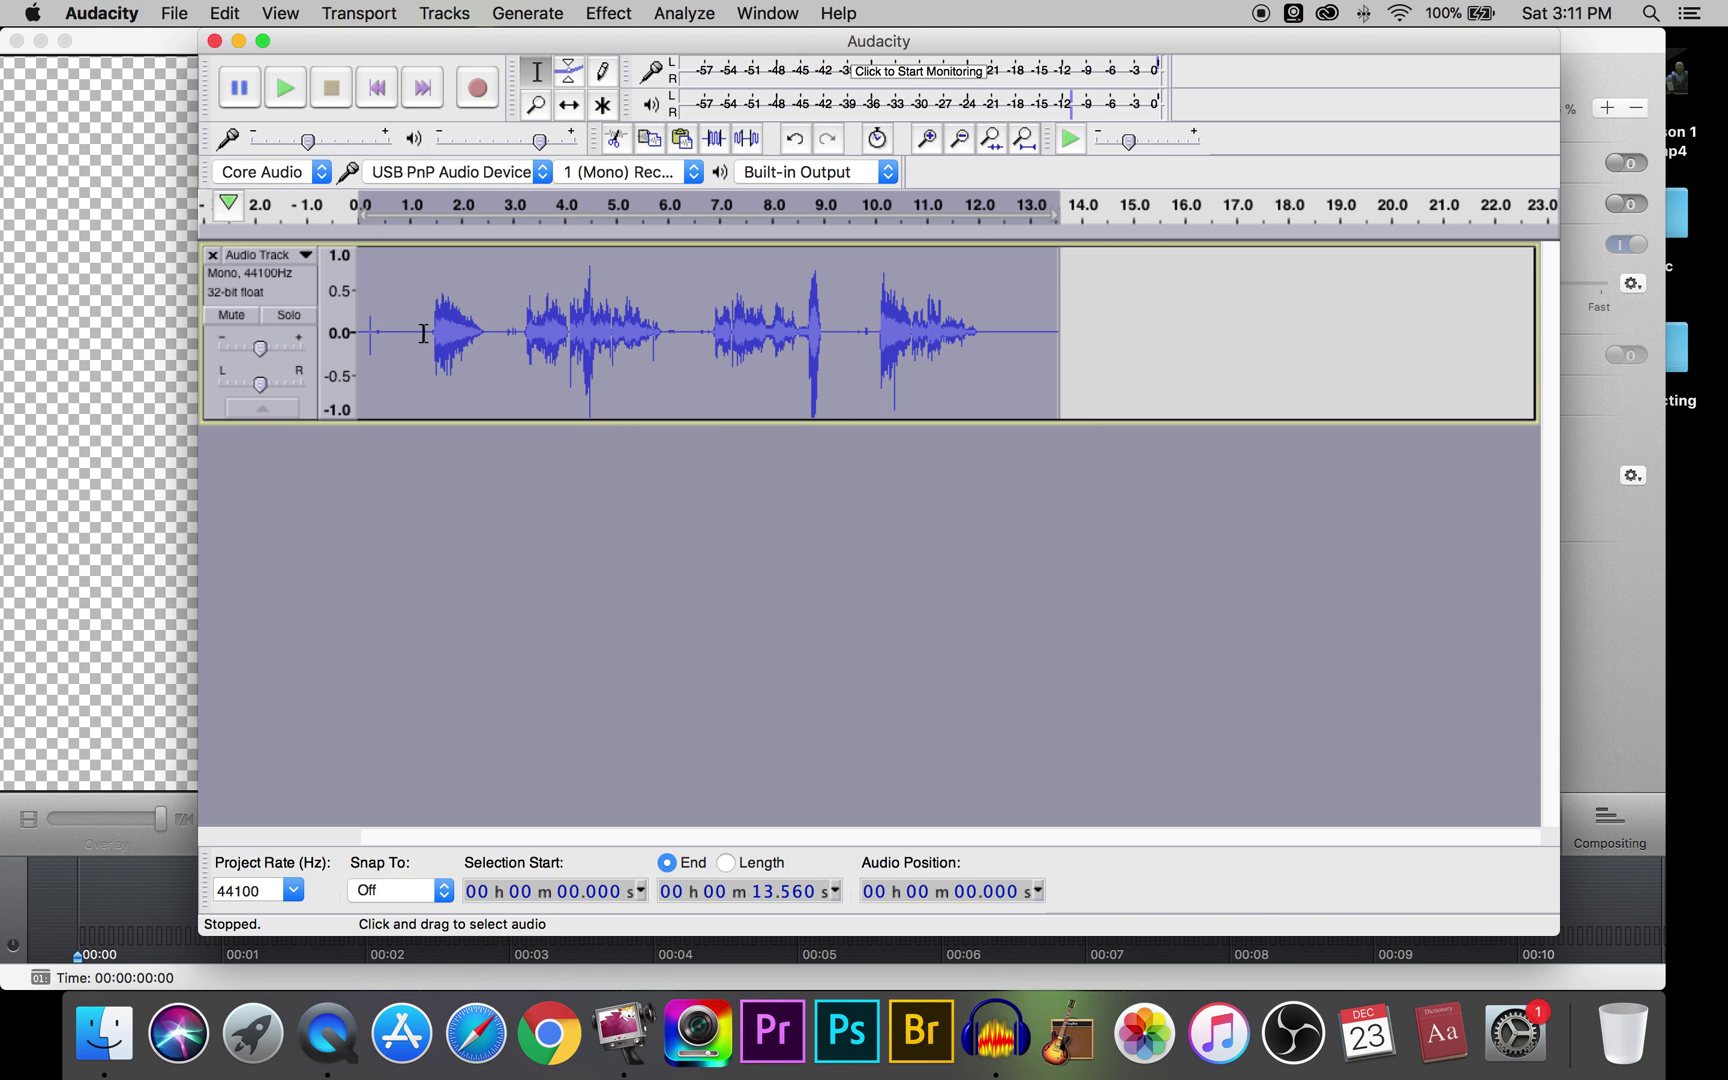
Trim the take to the speech between about 1.4 and 12.1 seconds
left_click_drag(432, 336, 986, 348)
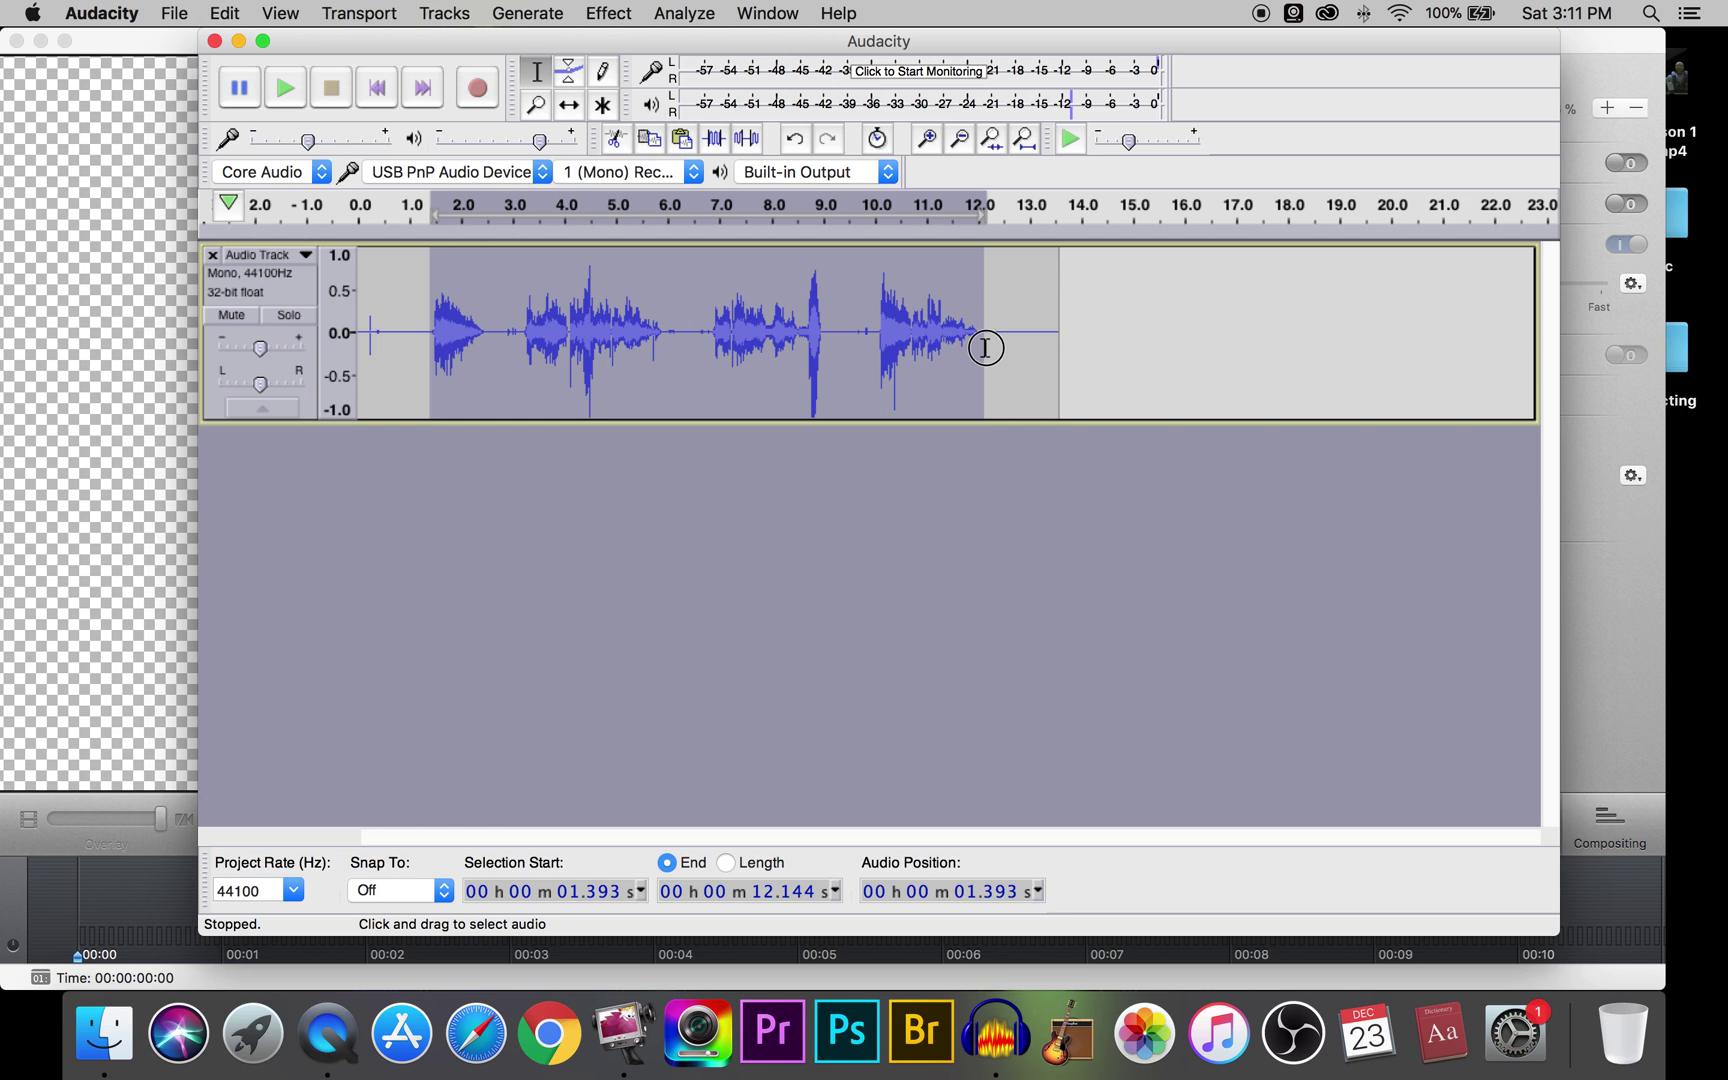
left_click(715, 142)
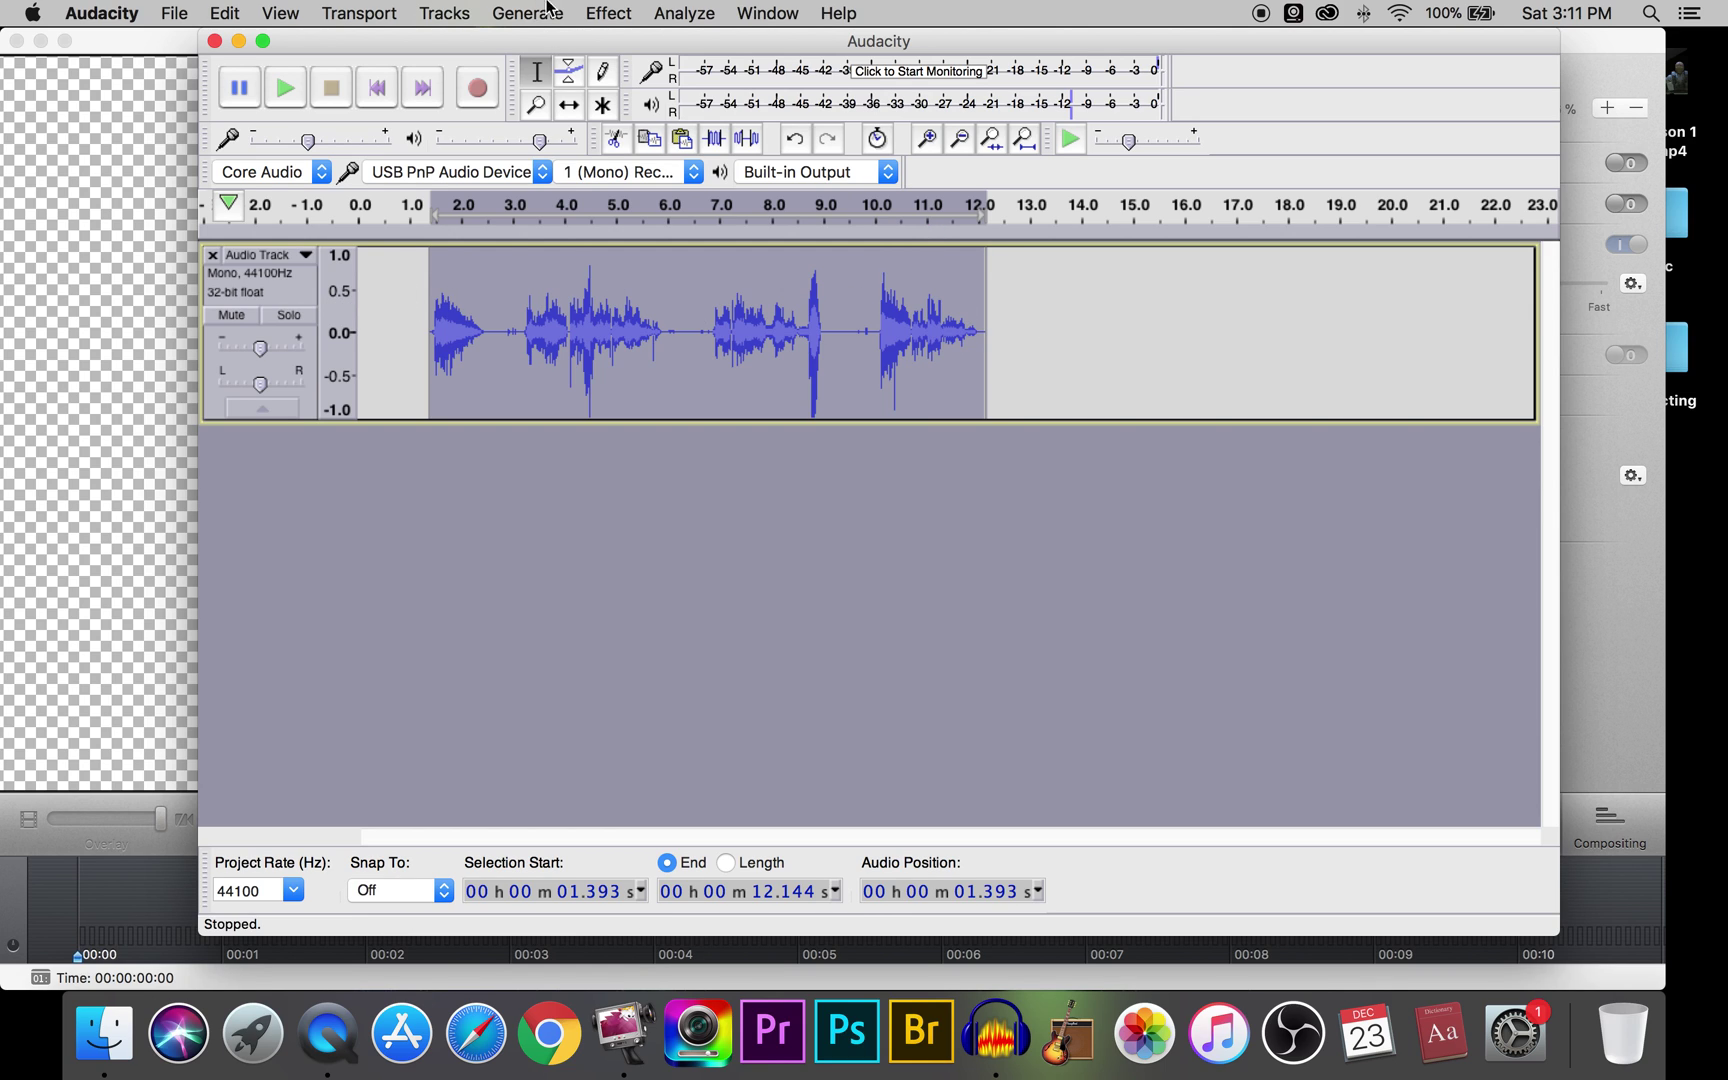
Apply Change Pitch at -5 percent to the trimmed speech after previewing it
left_click(605, 11)
left_click(657, 185)
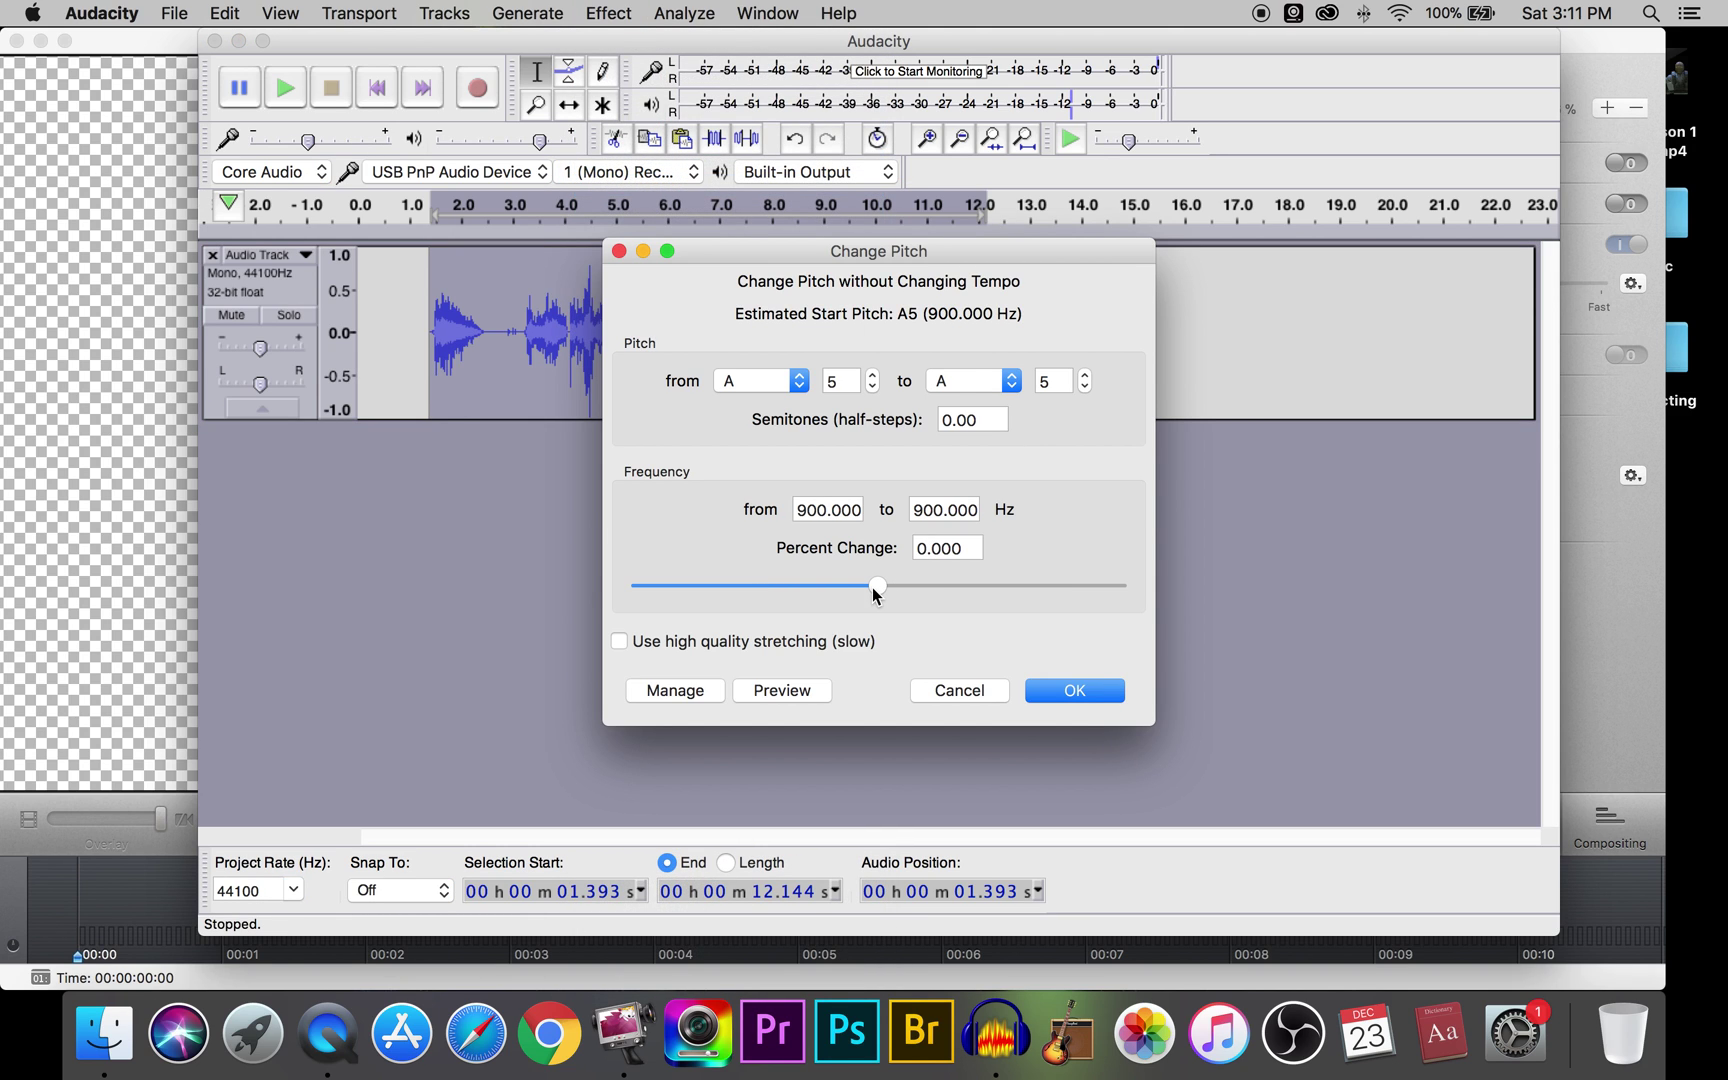
left_click_drag(874, 587, 858, 598)
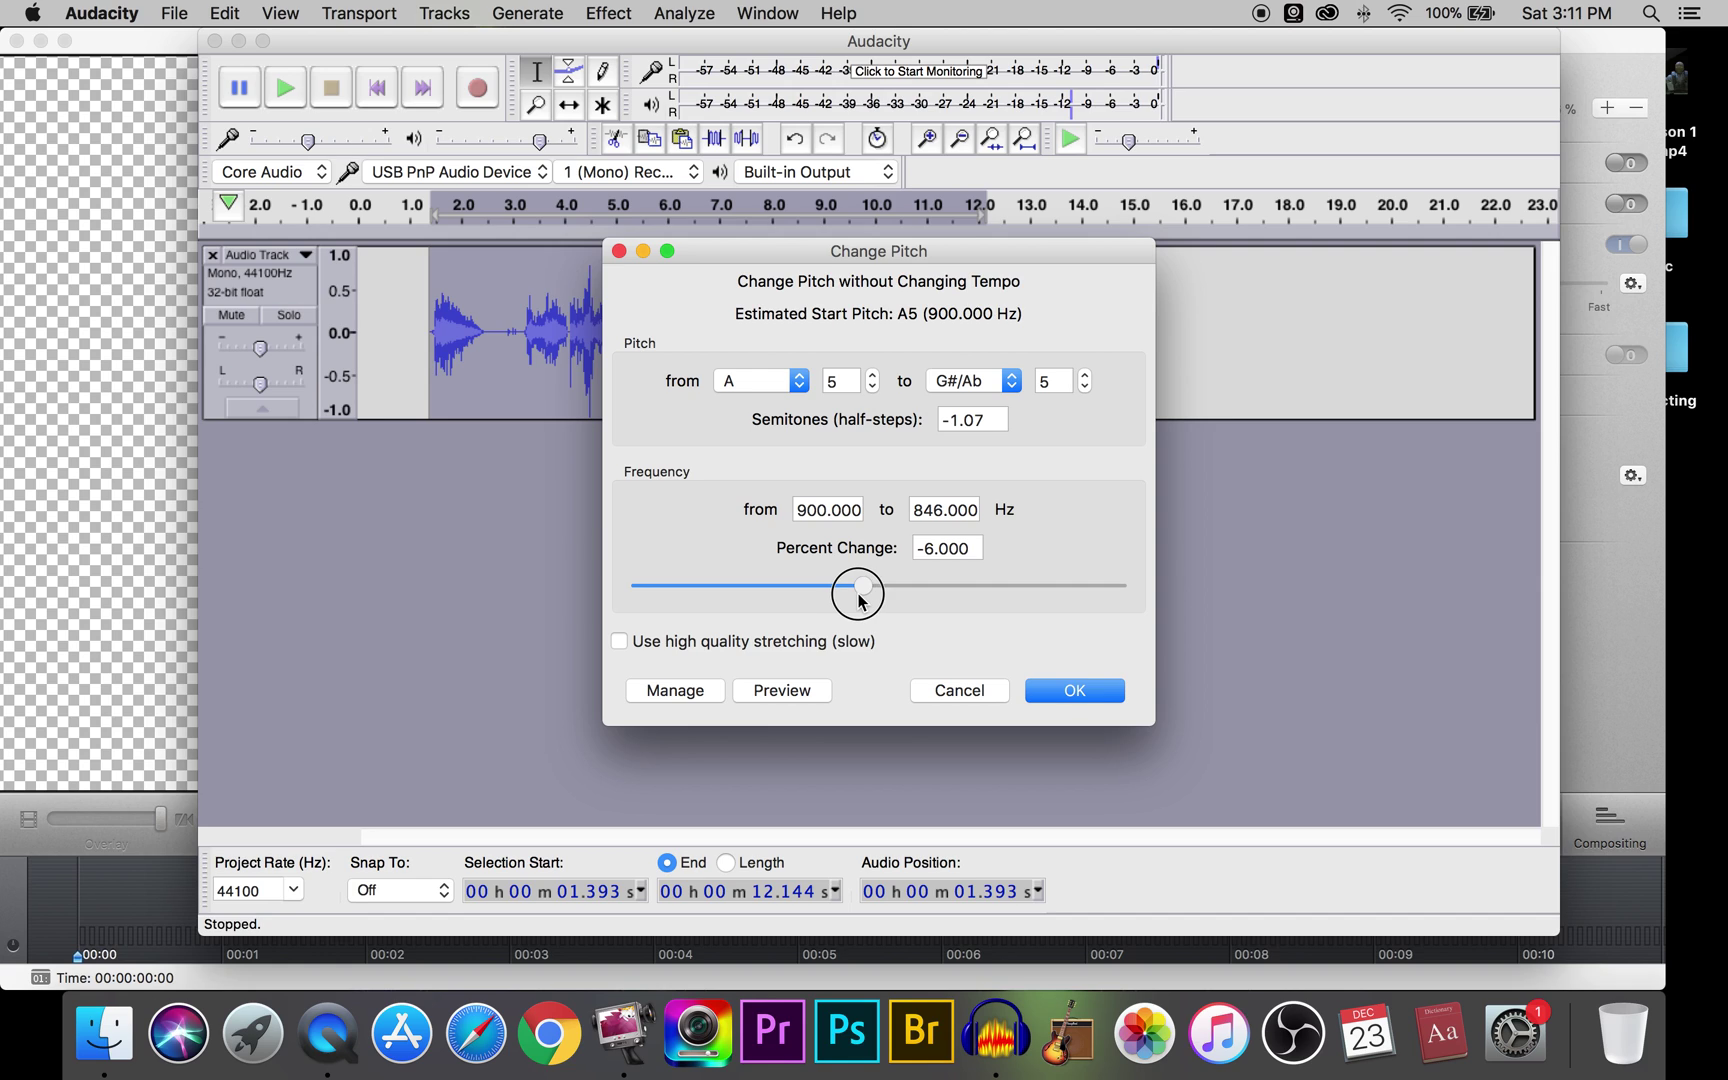
left_click_drag(858, 599, 858, 608)
left_click(801, 694)
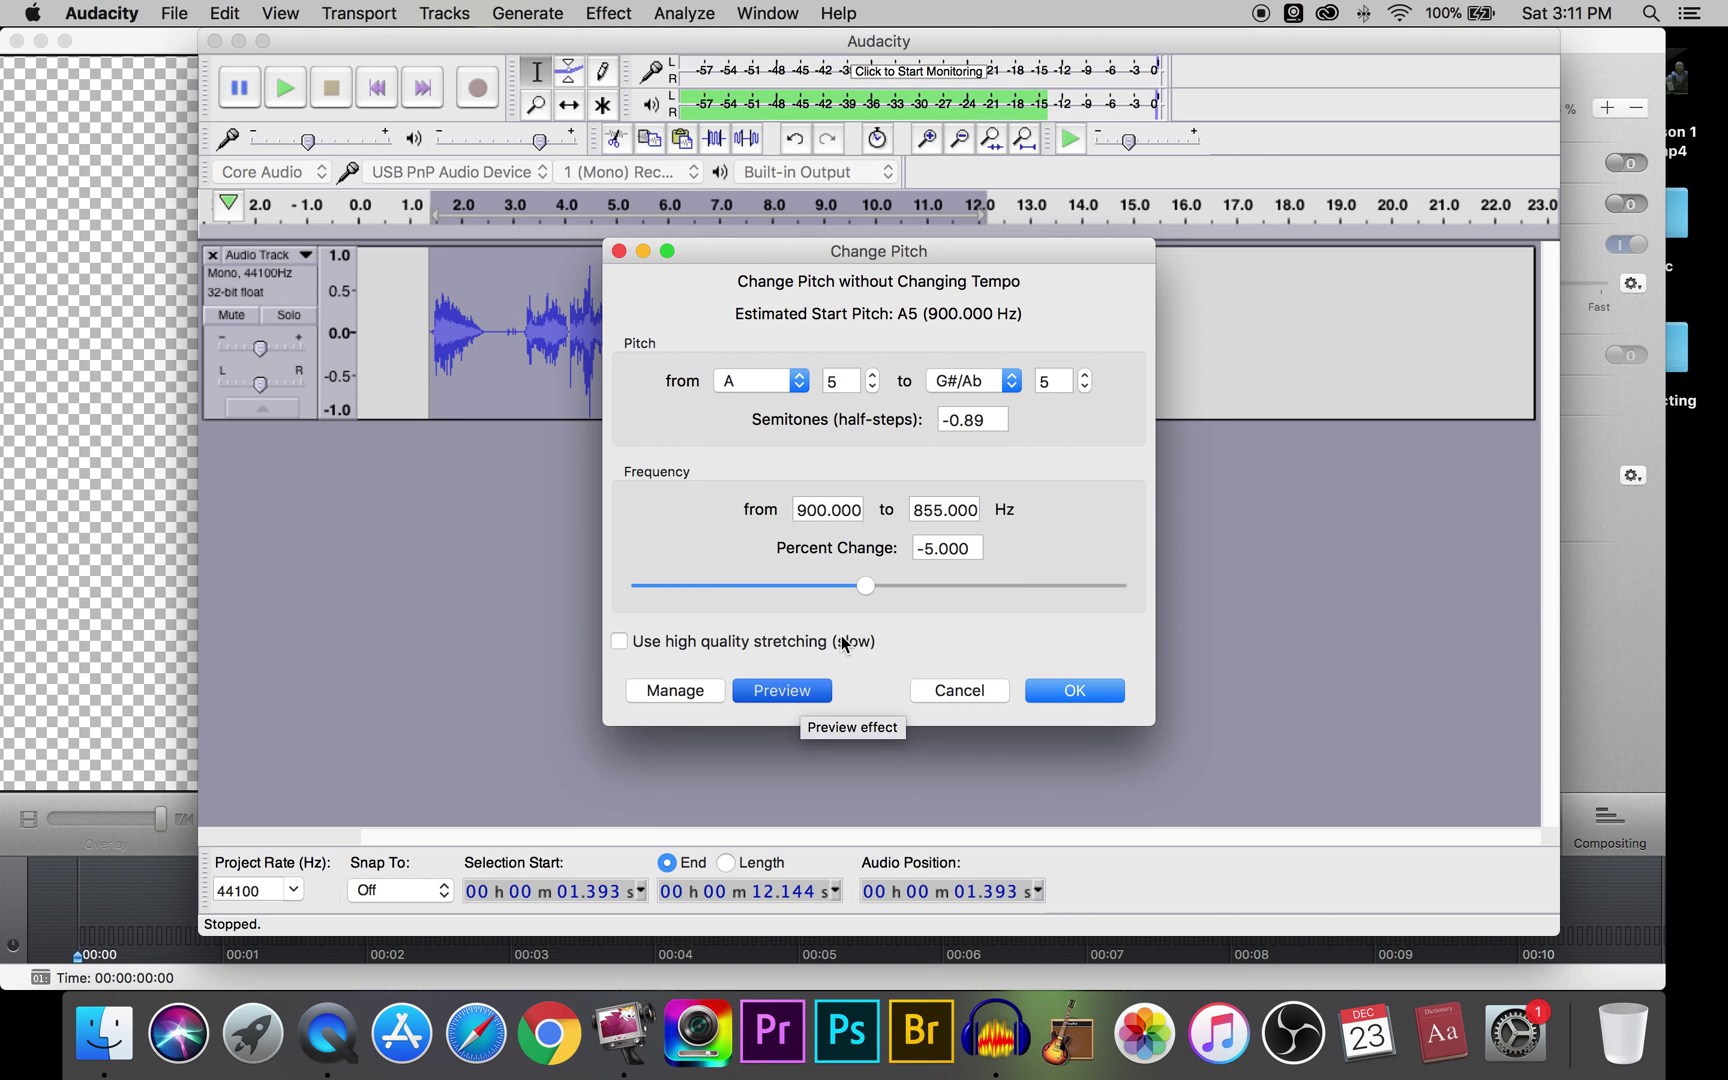
left_click(1070, 692)
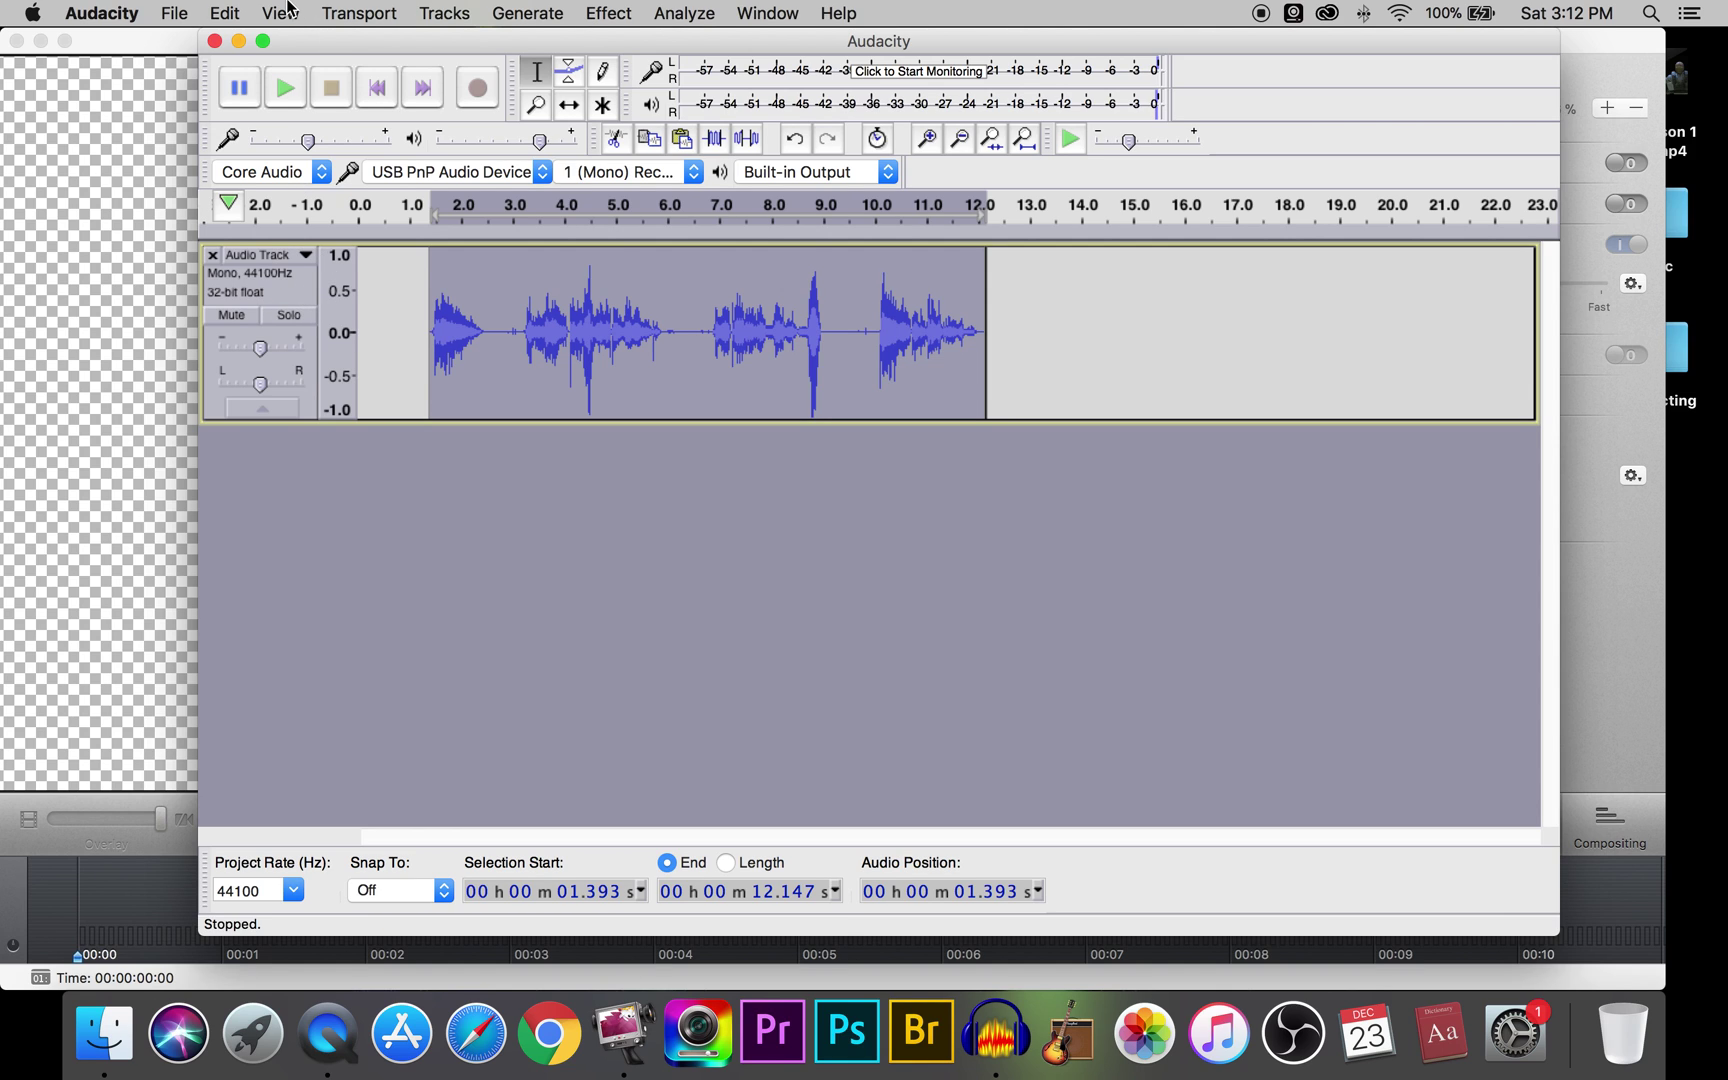
left_click(444, 11)
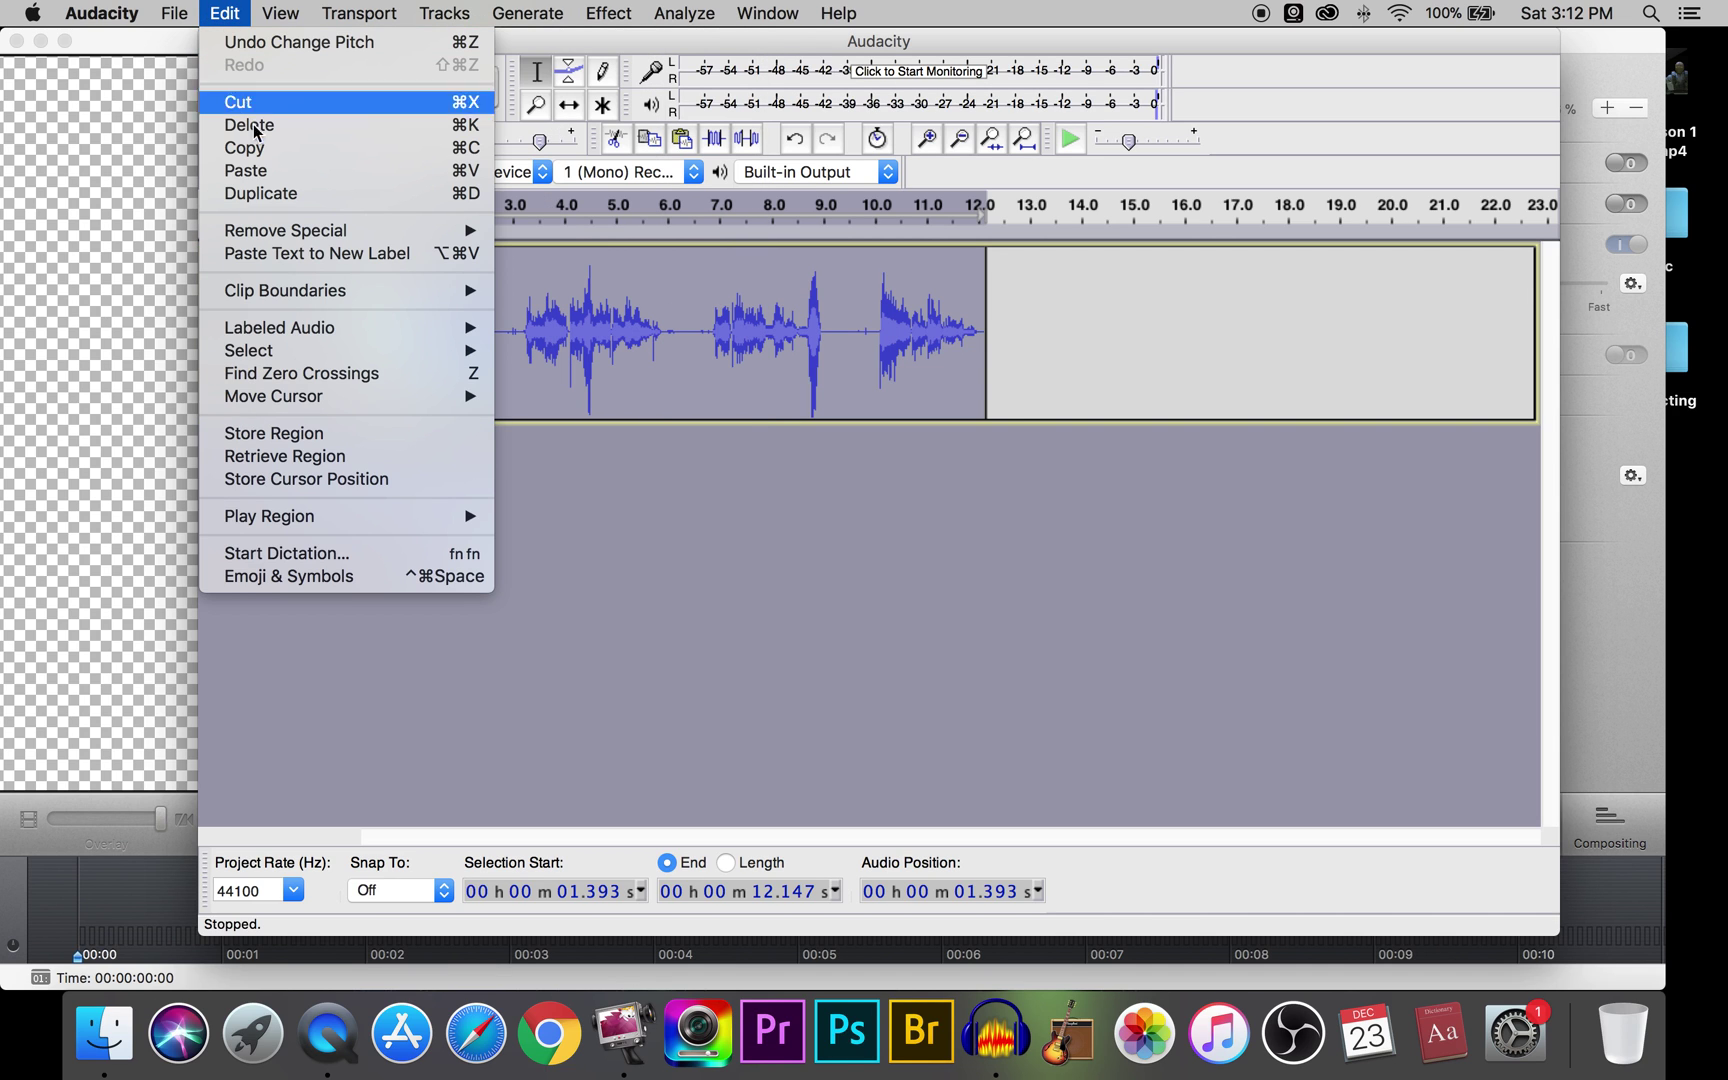
Duplicate the pitch-lowered track and select the lower copy
left_click(278, 195)
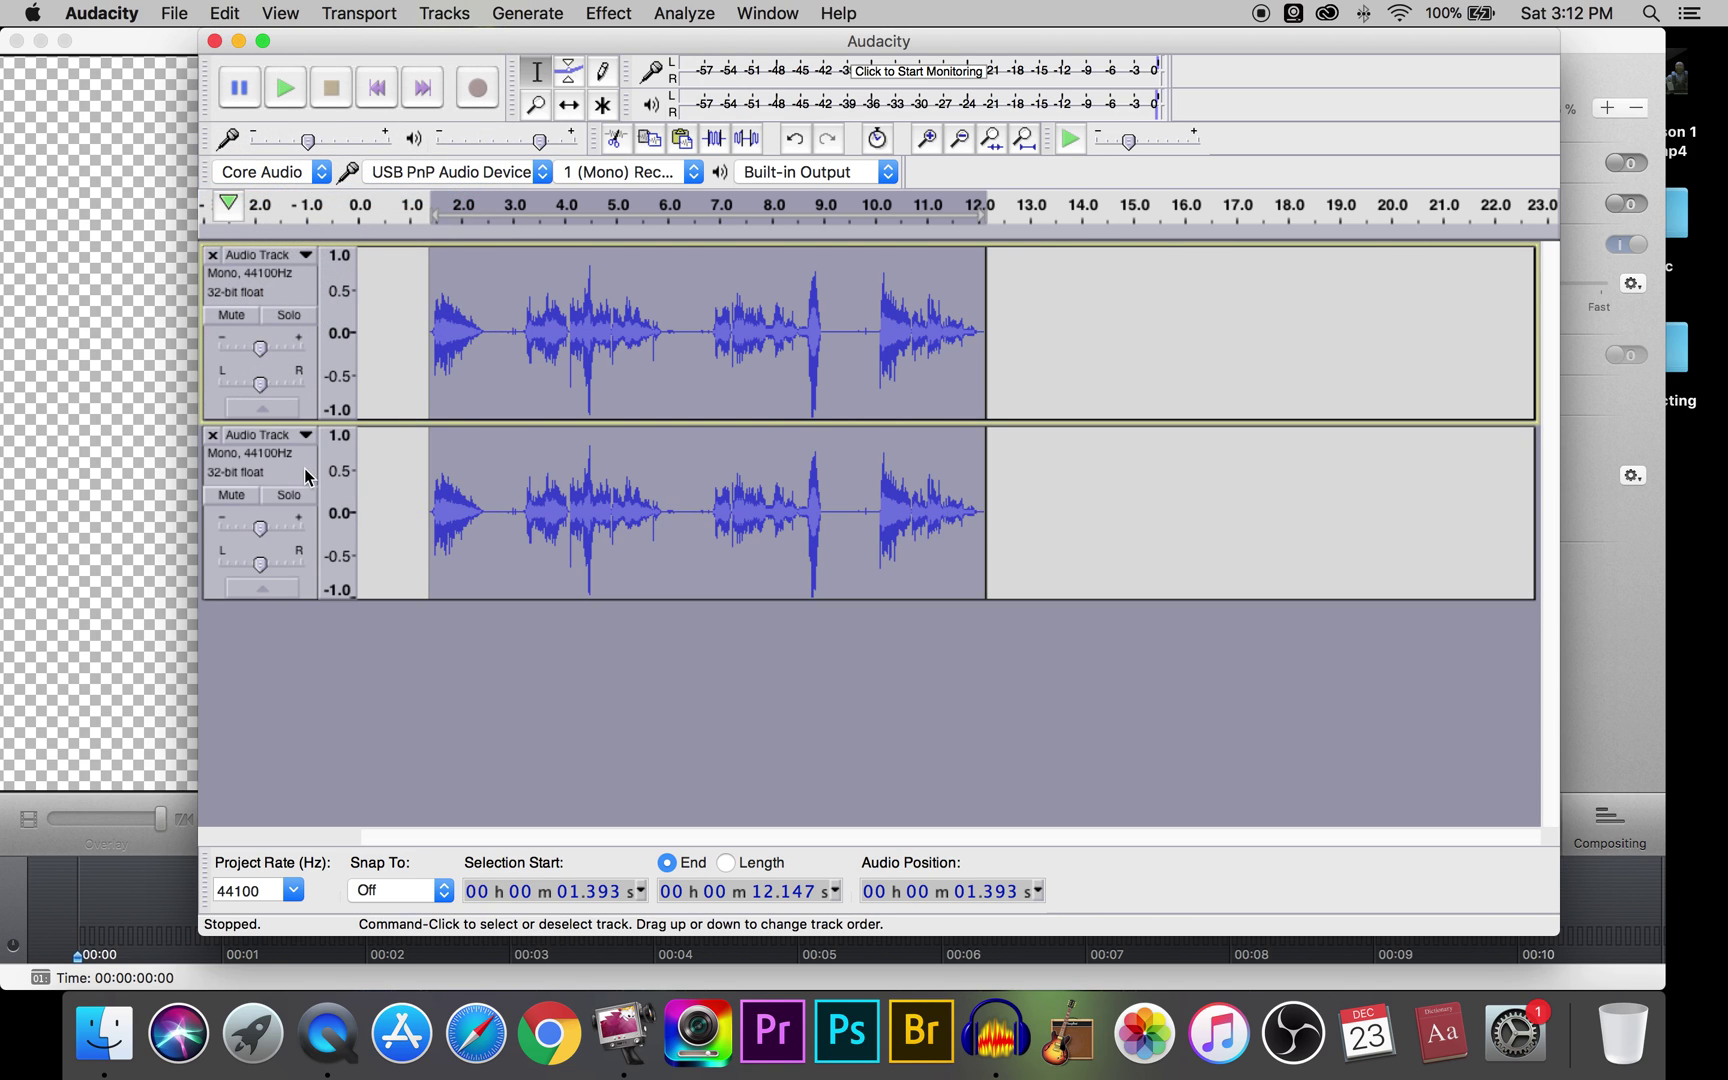
left_click(304, 469)
left_click(298, 295)
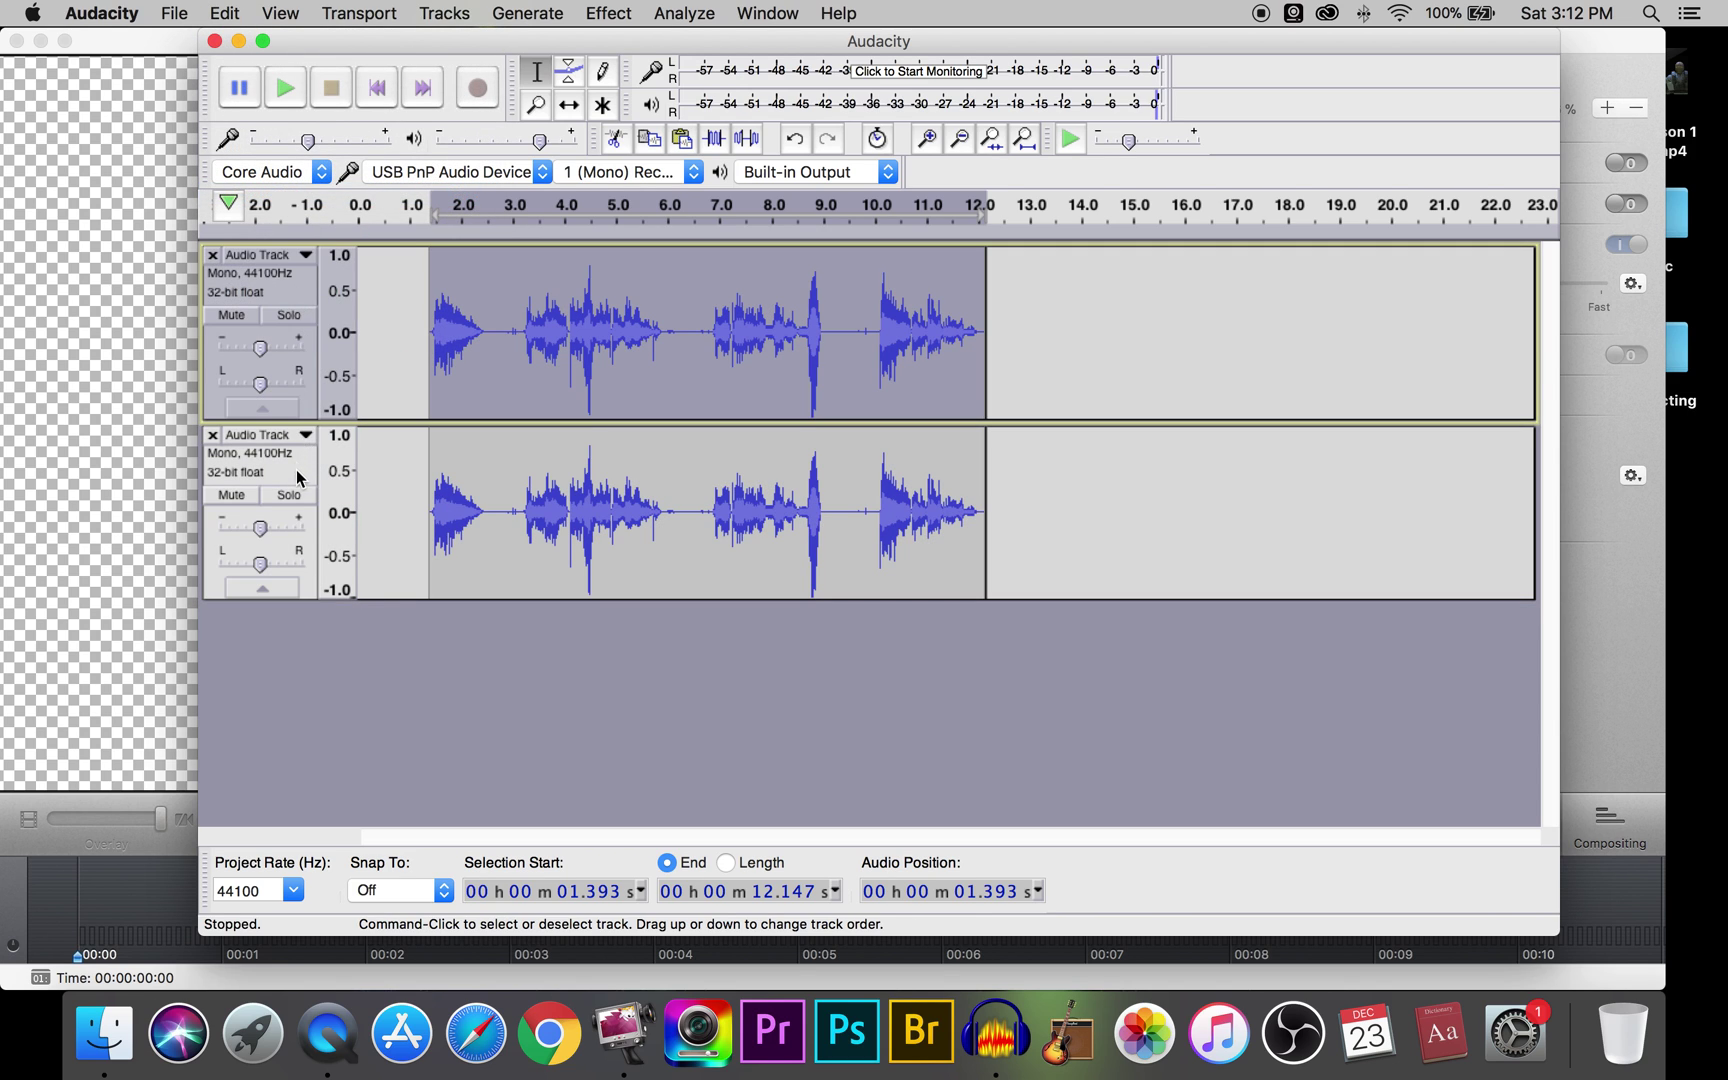
left_click(299, 477)
left_click(296, 301)
left_click(286, 482)
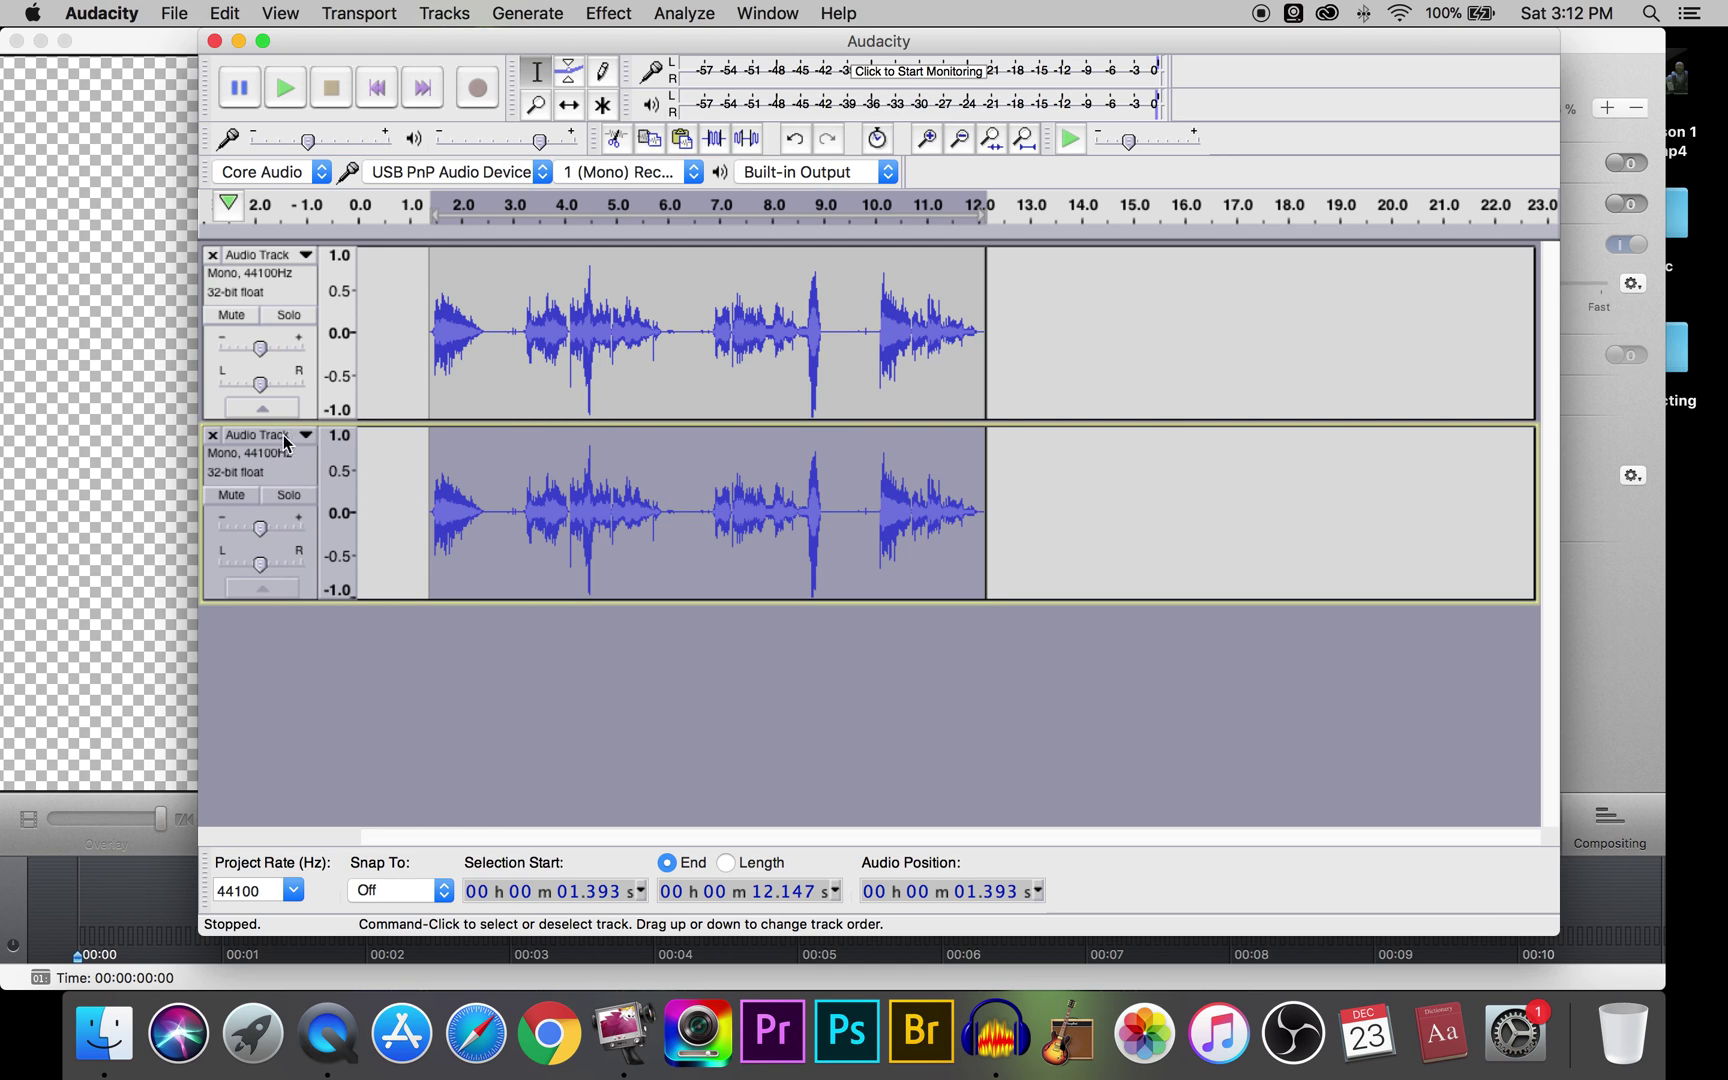
left_click(615, 12)
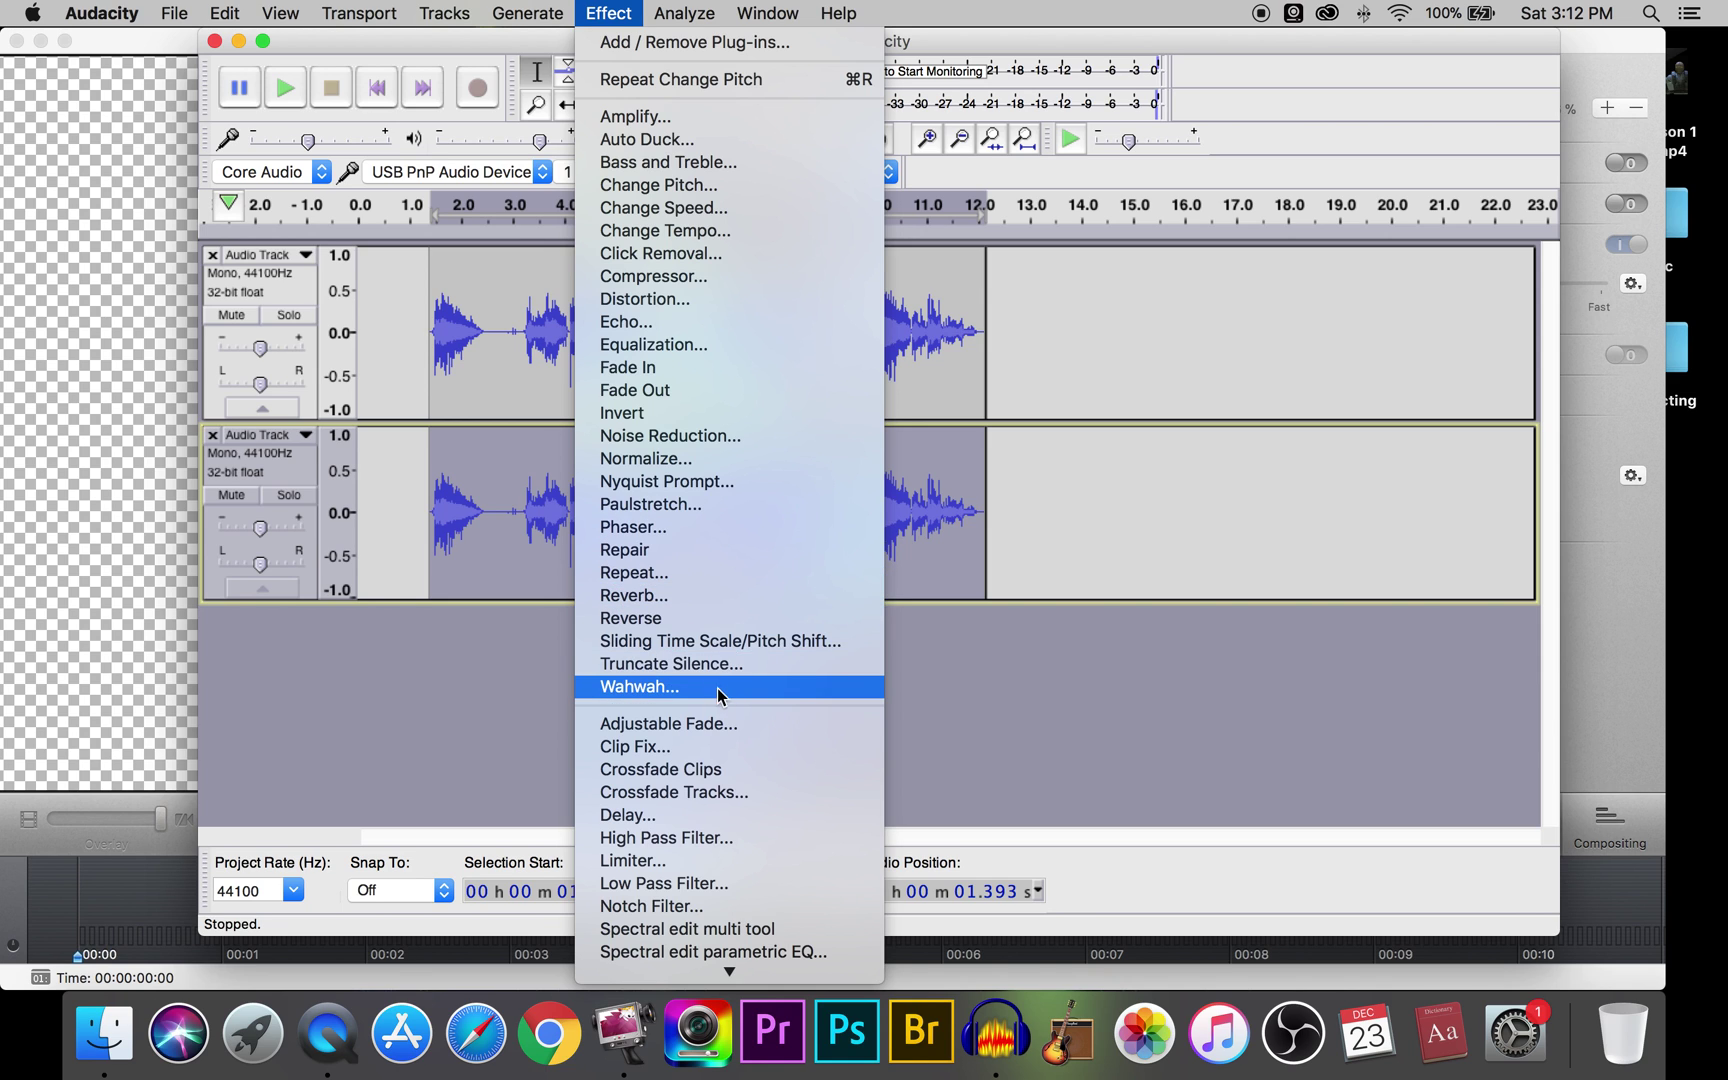
Edit the Echo delay time and decay factor, then preview the echo
left_click(712, 324)
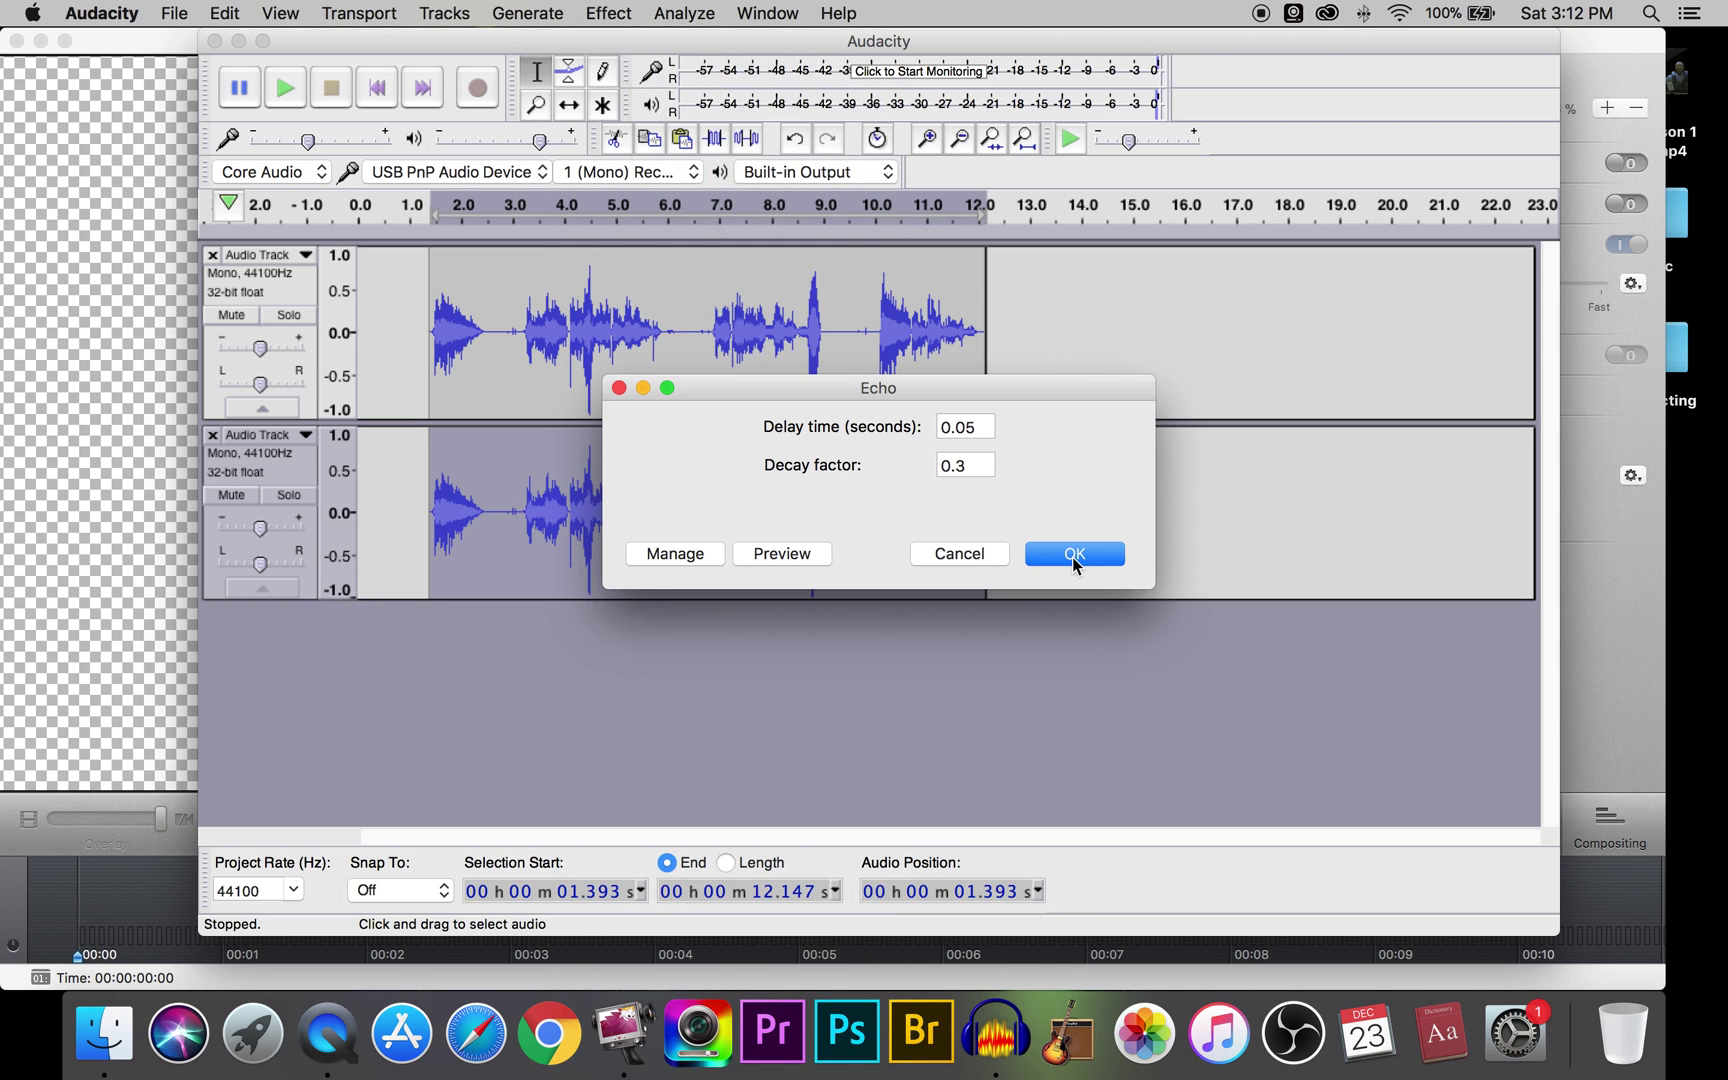
left_click(985, 425)
type("0.04")
left_click(992, 464)
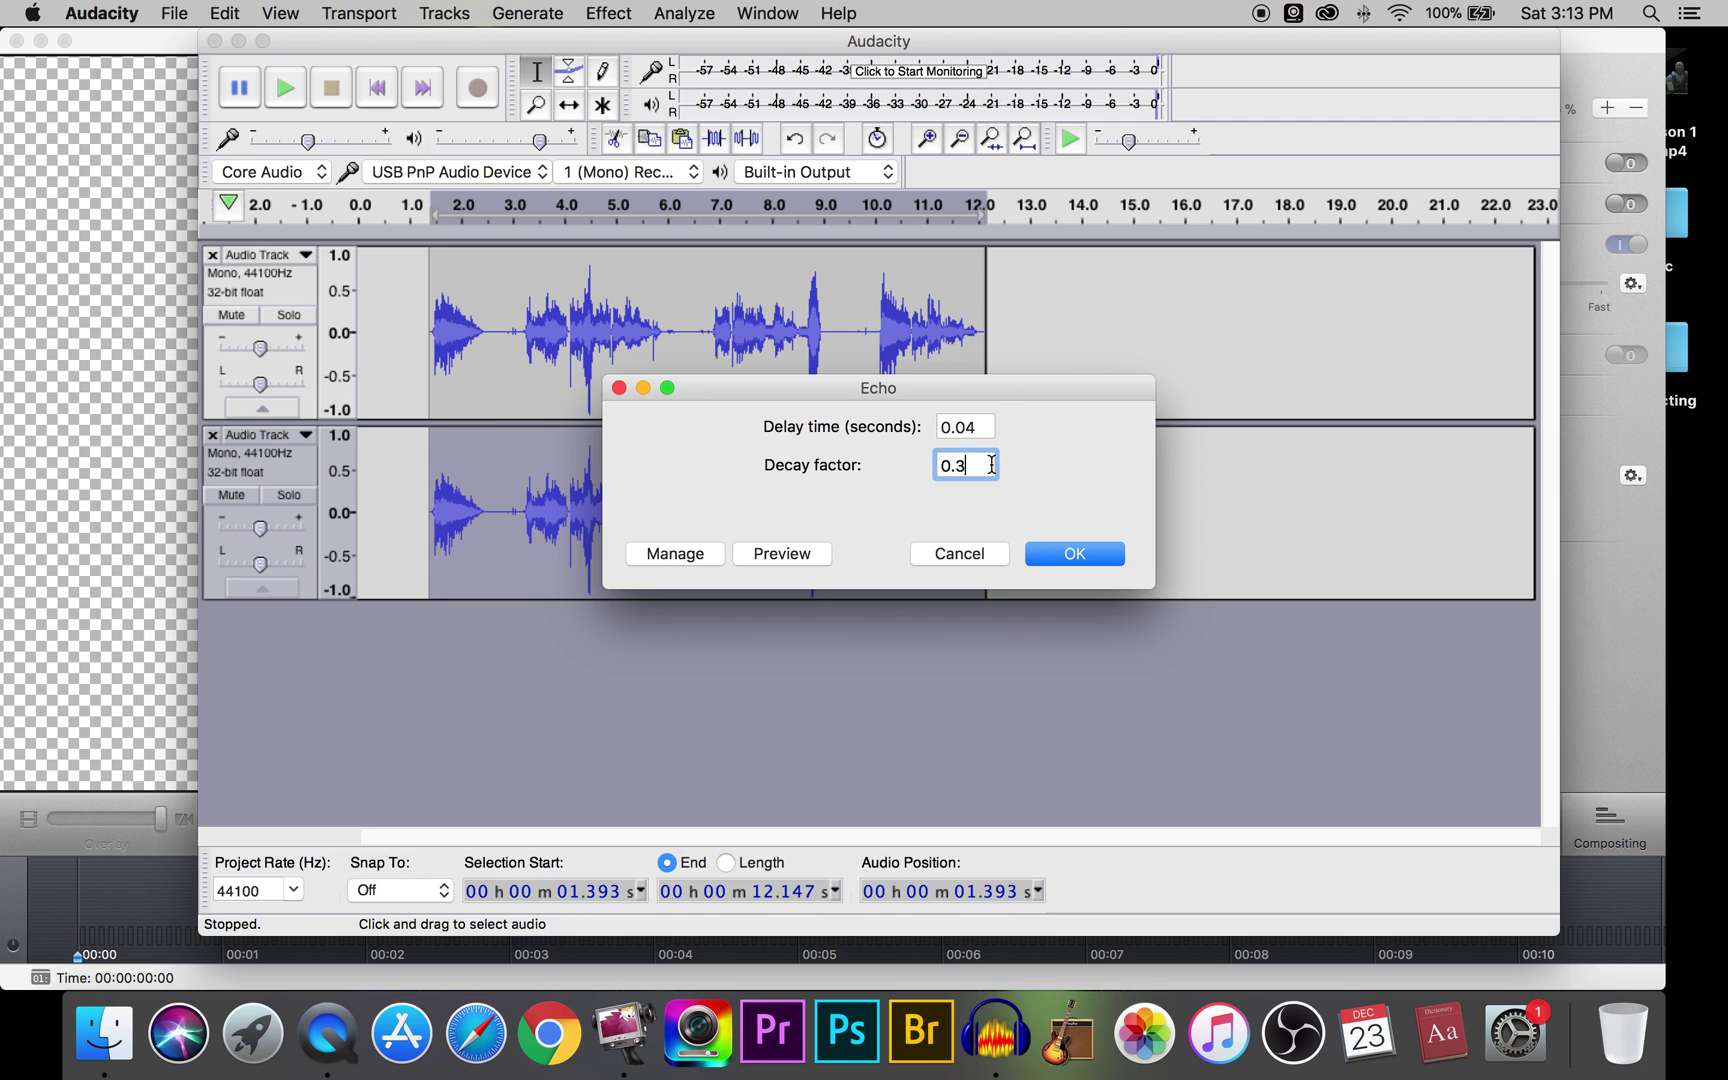
key("BackSpace")
left_click(780, 524)
left_click(799, 553)
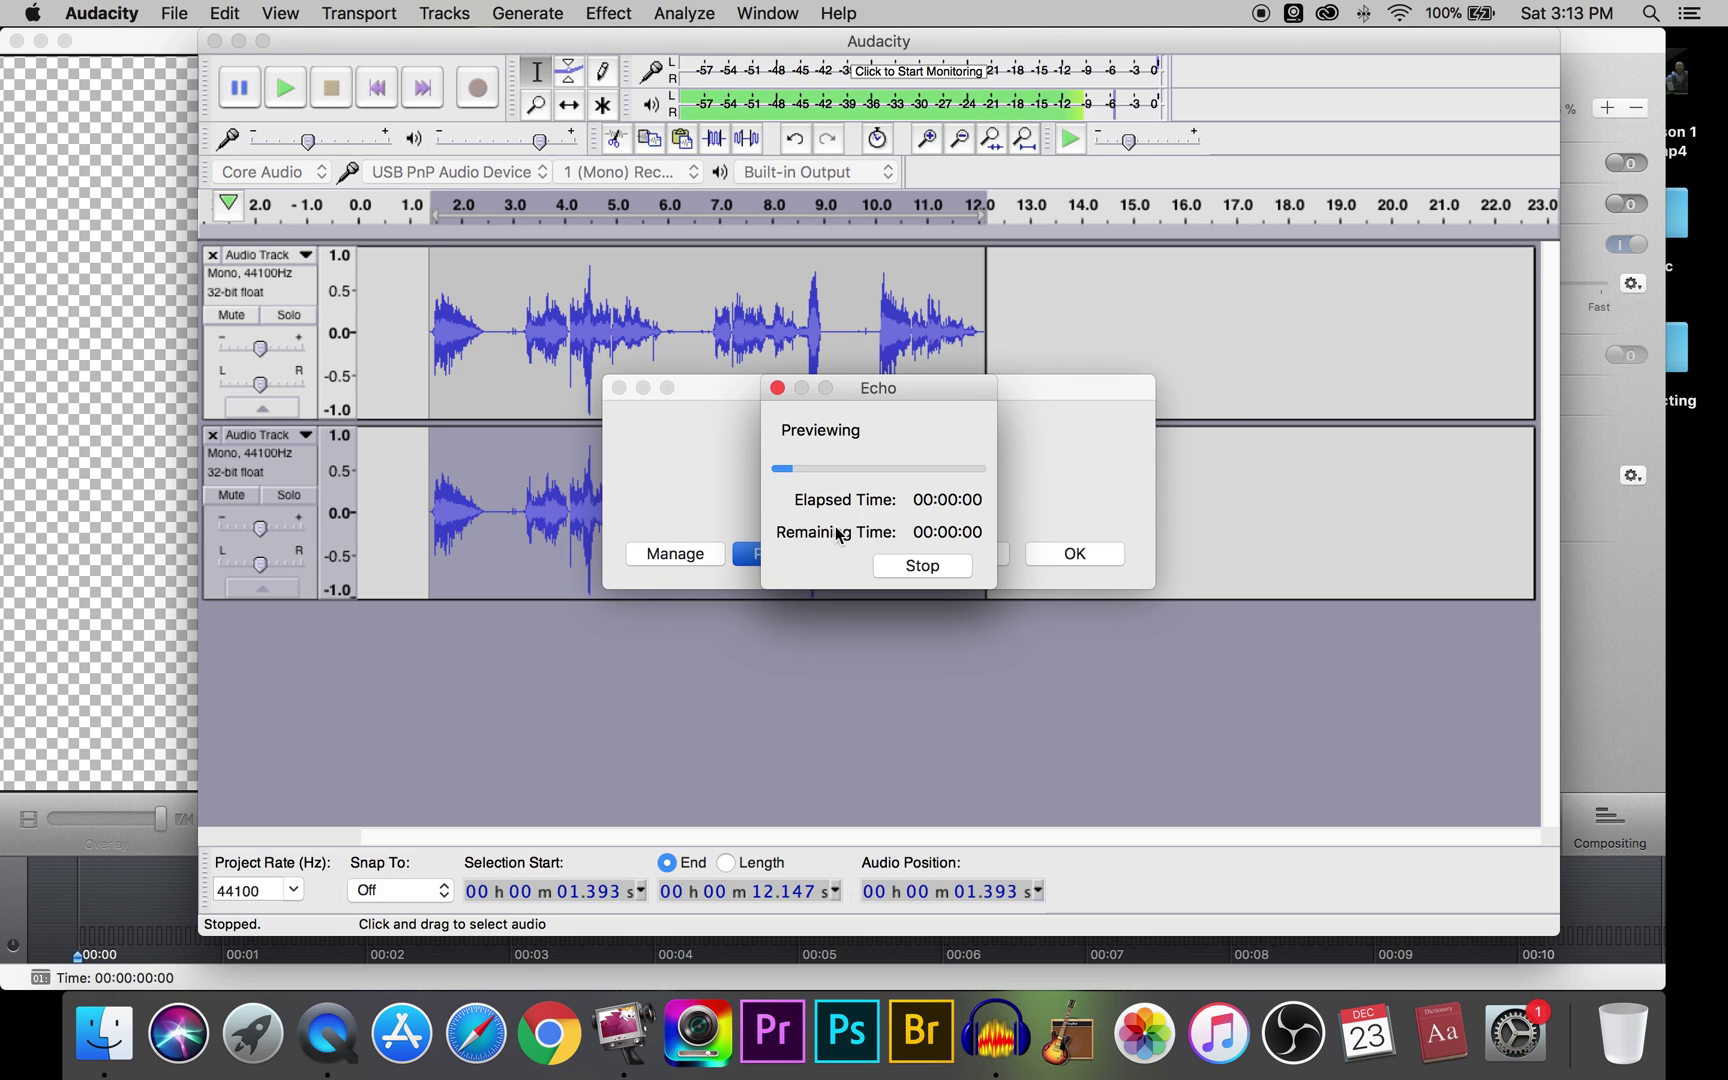
key("XF86AudioRaiseVolume")
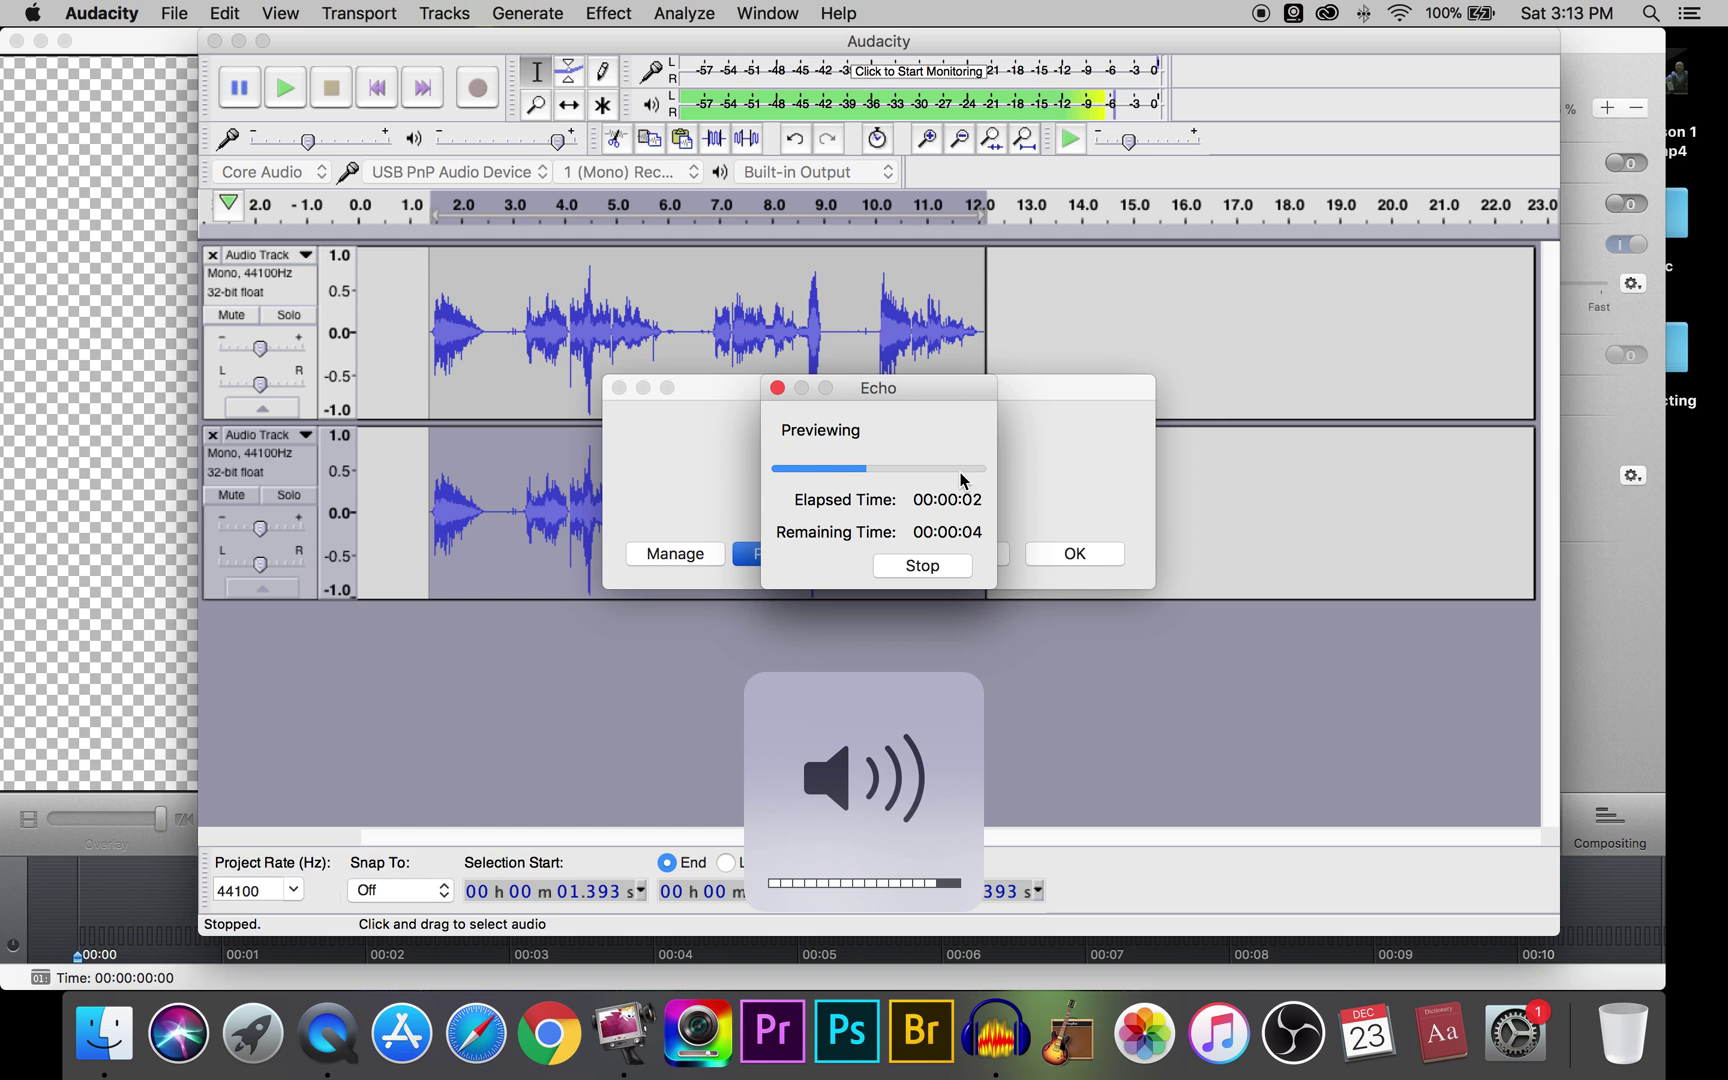
key("XF86AudioLowerVolume")
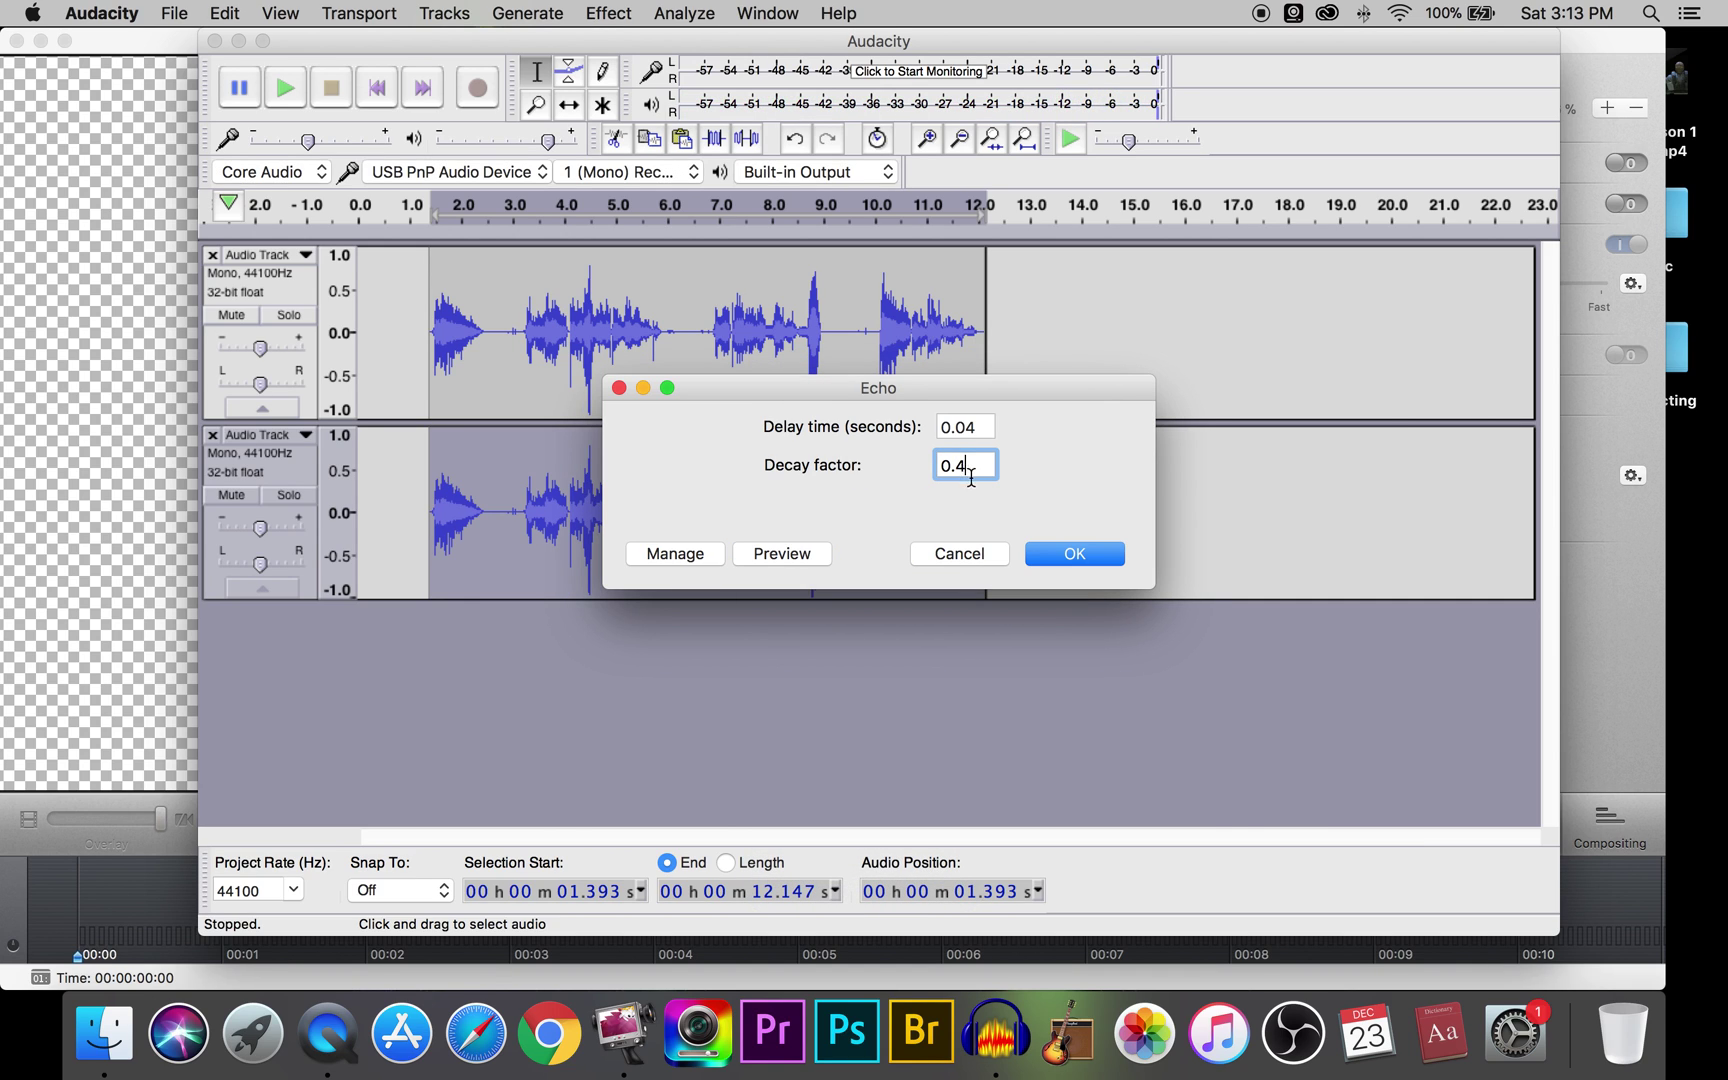
Settle the echo at 0.04 s delay and 0.5 decay and apply it
left_click(984, 469)
left_click(981, 429)
type("0.05")
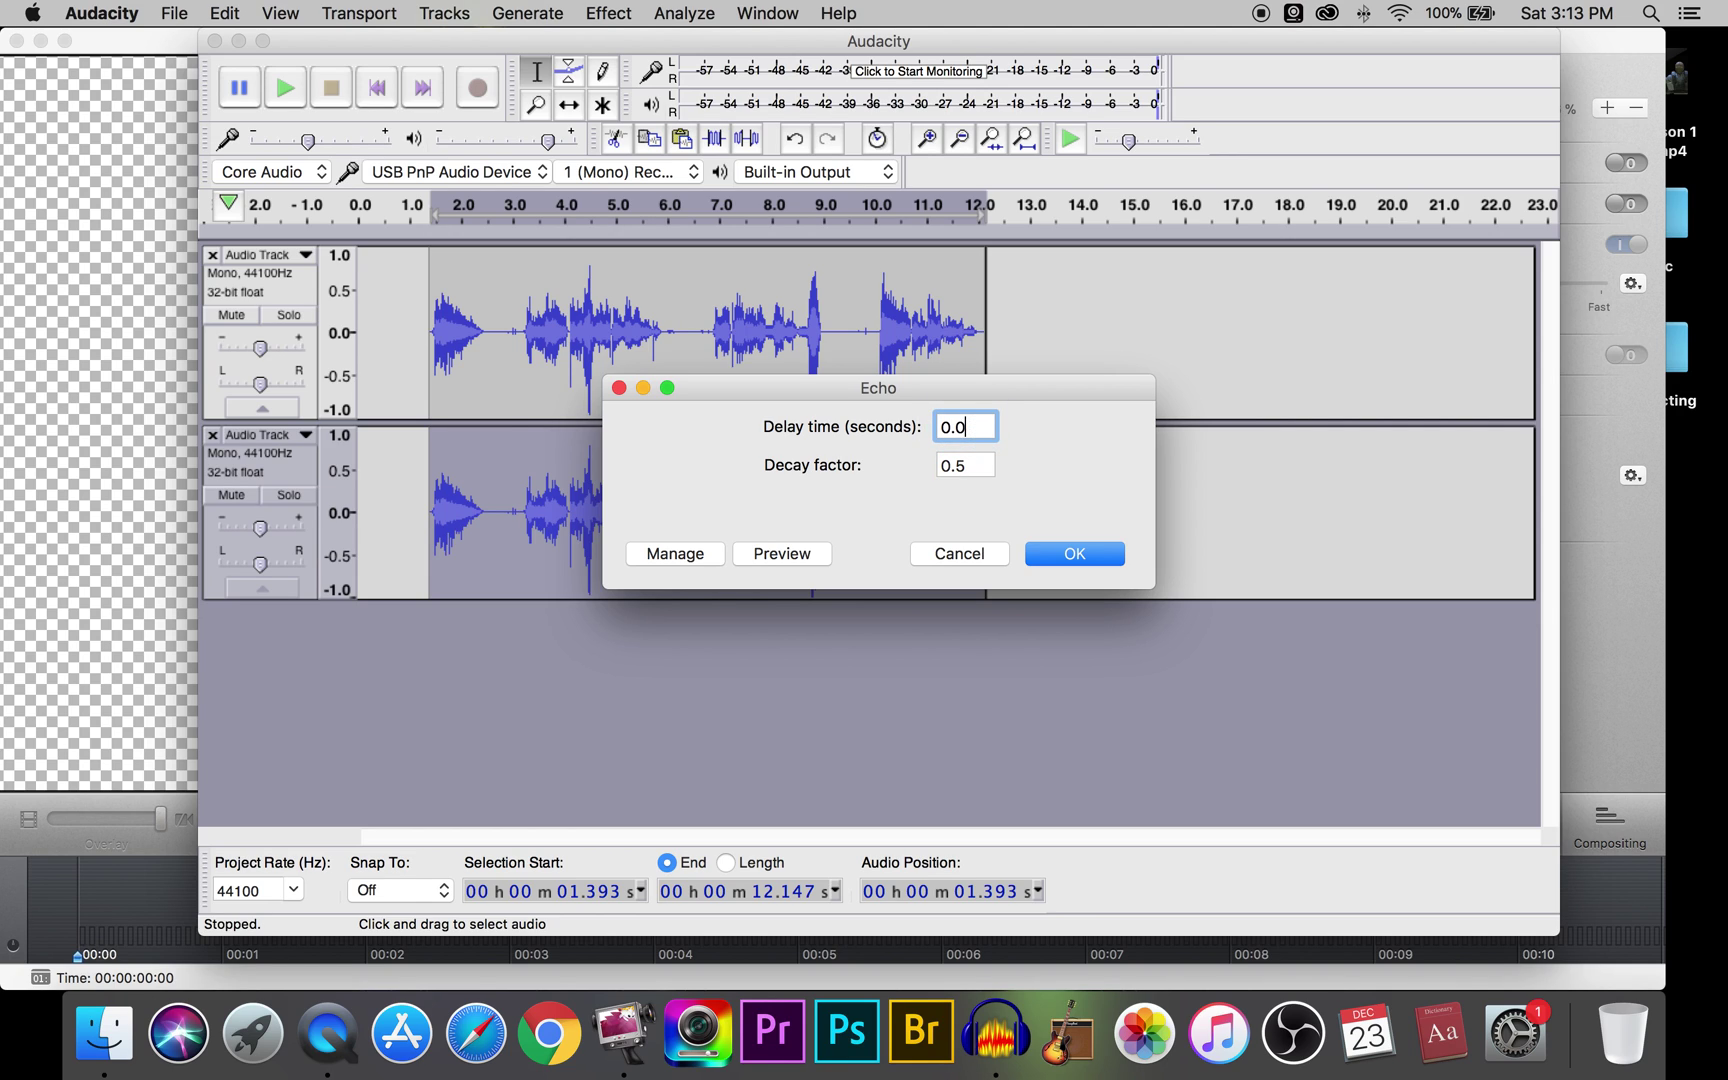
left_click(807, 554)
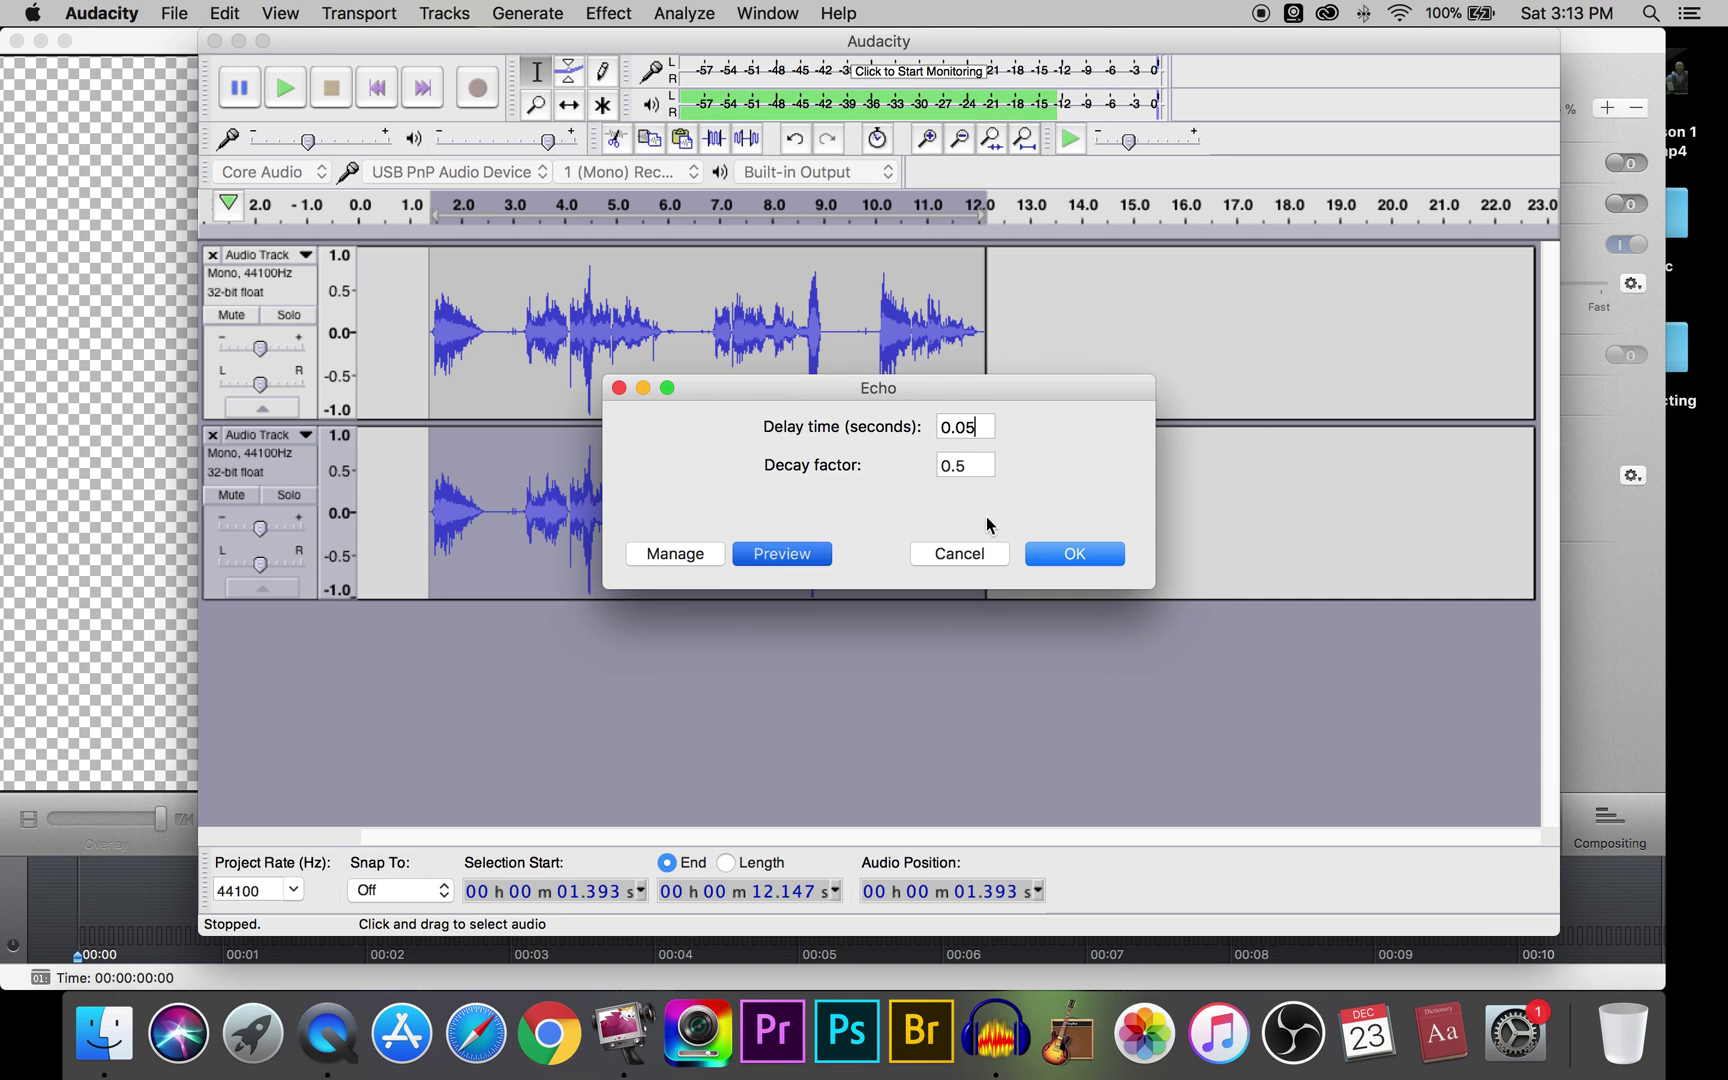
left_click(981, 427)
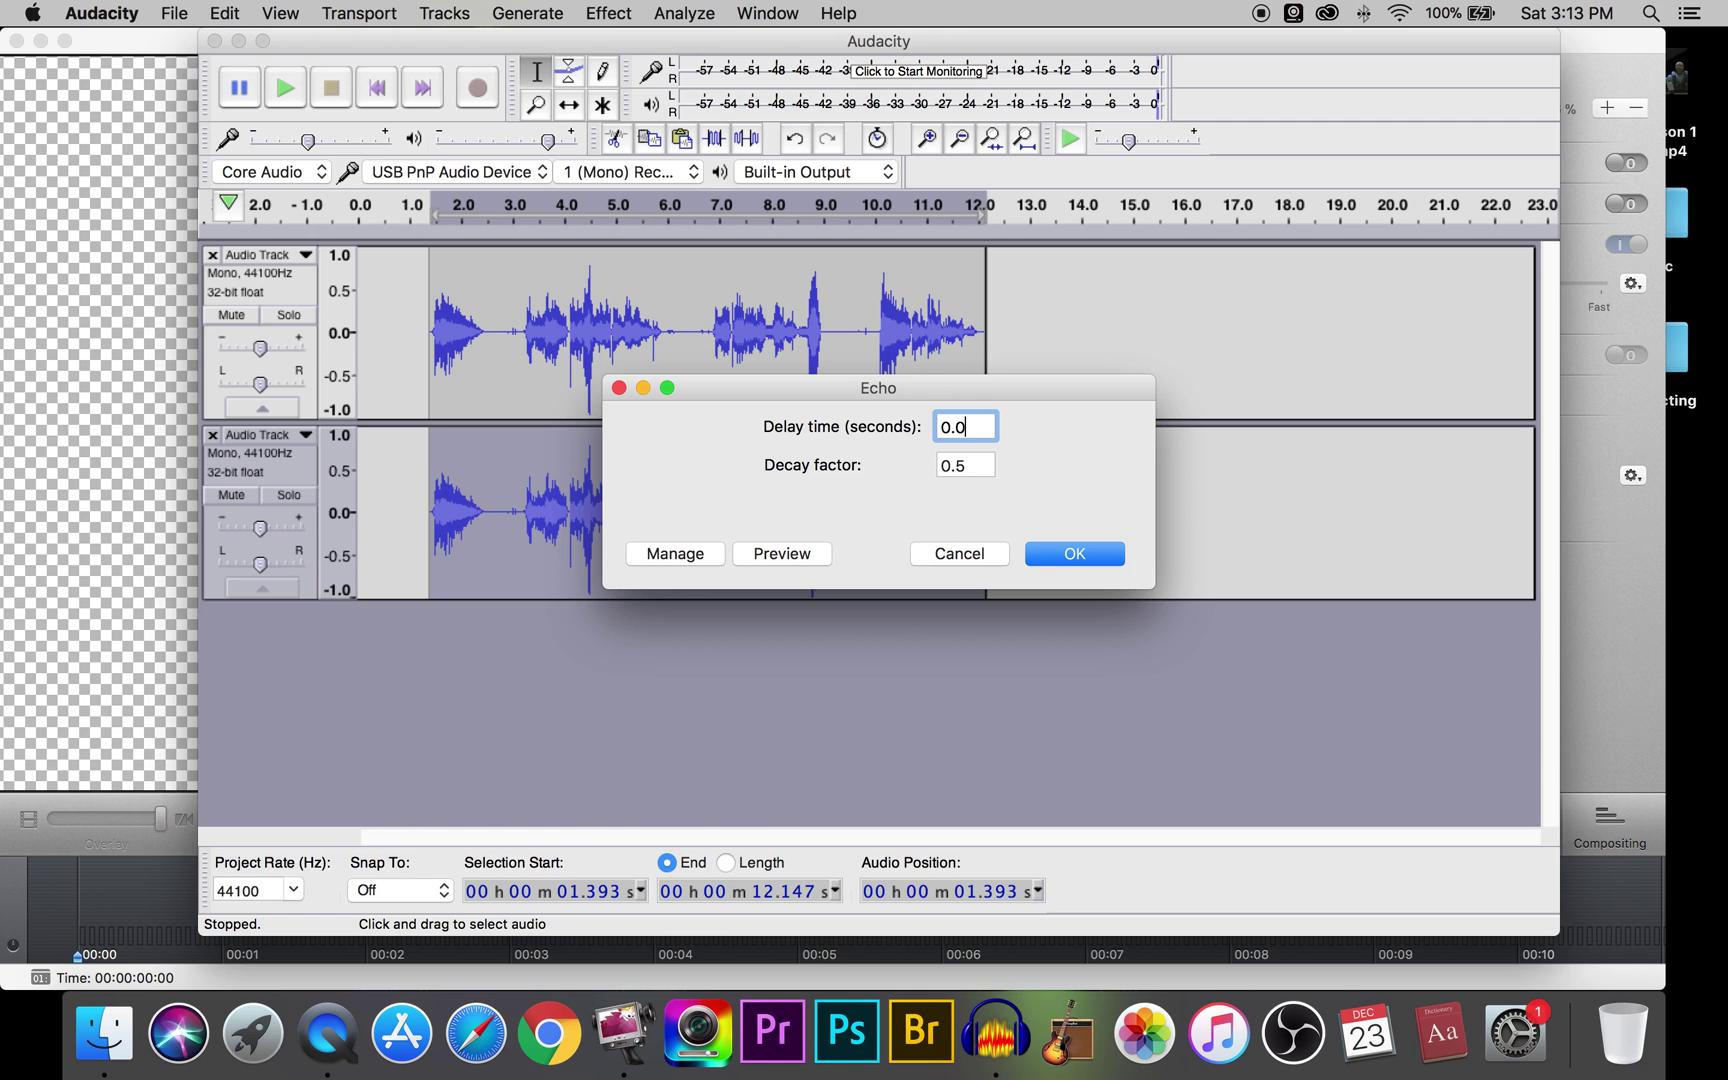
type("4")
left_click(1010, 396)
left_click(1081, 565)
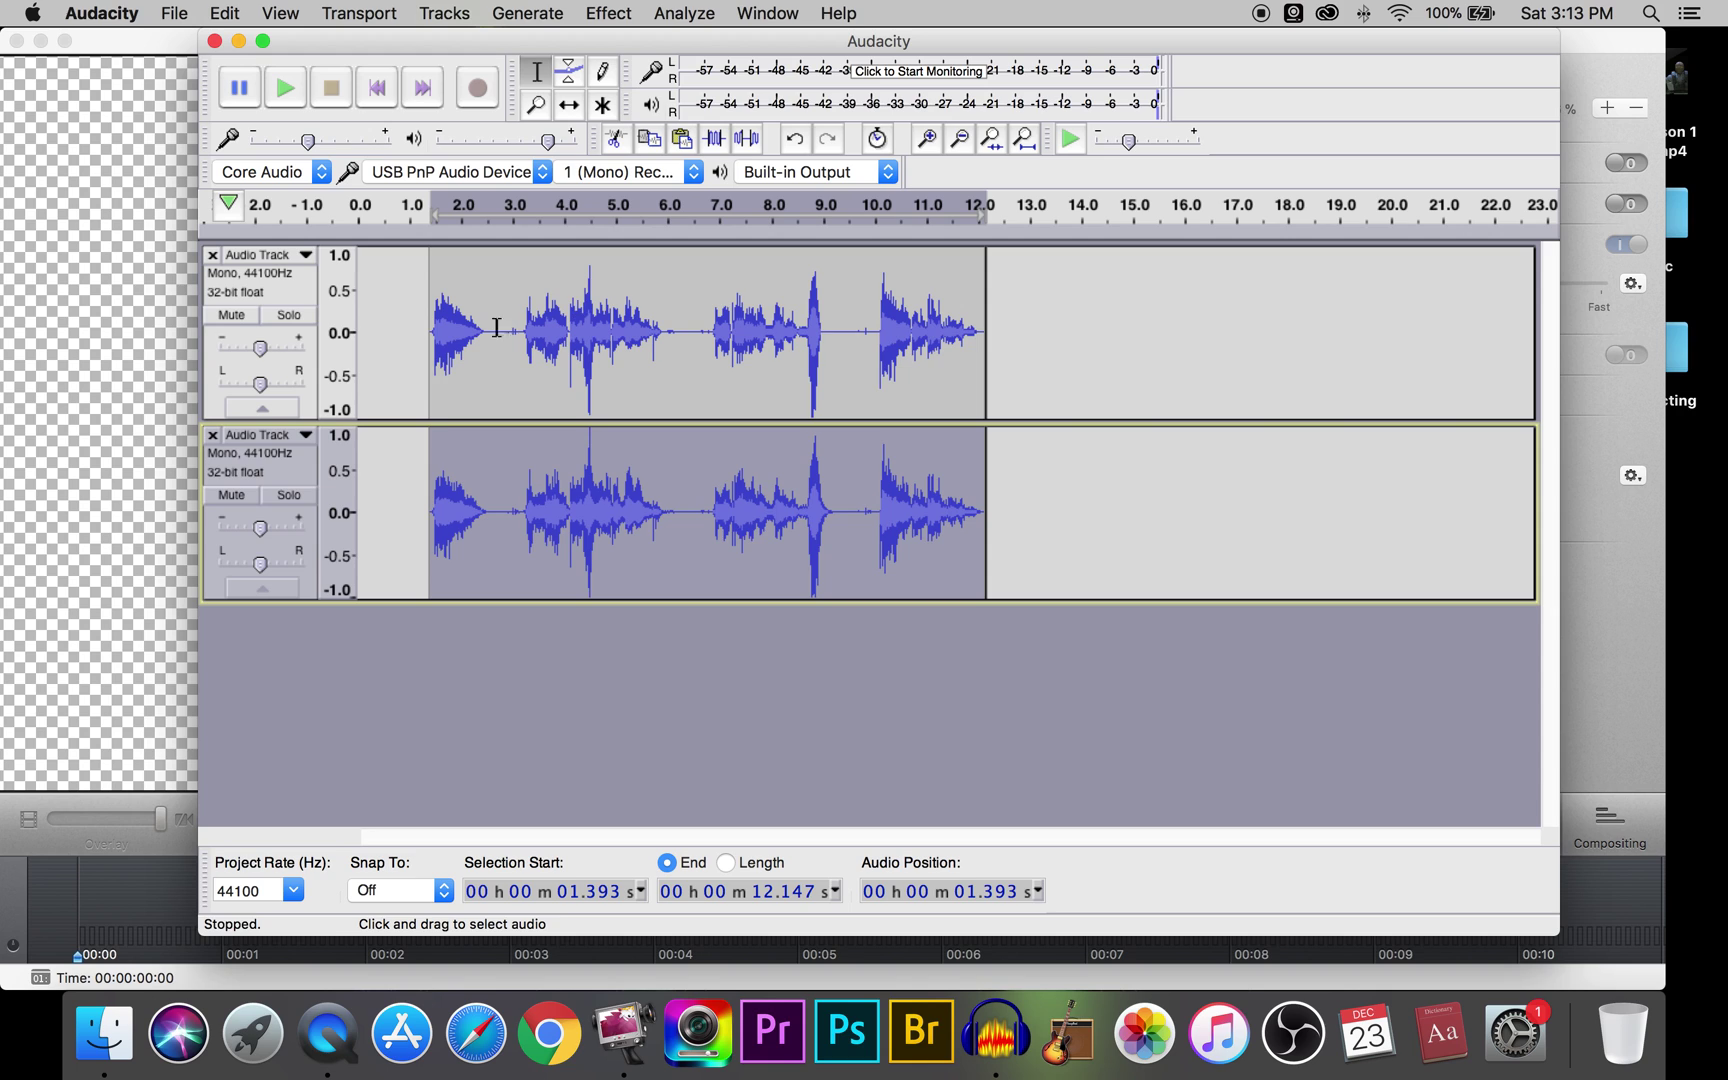
Play both layered tracks together, then reselect the echoed lower track
left_click(291, 289)
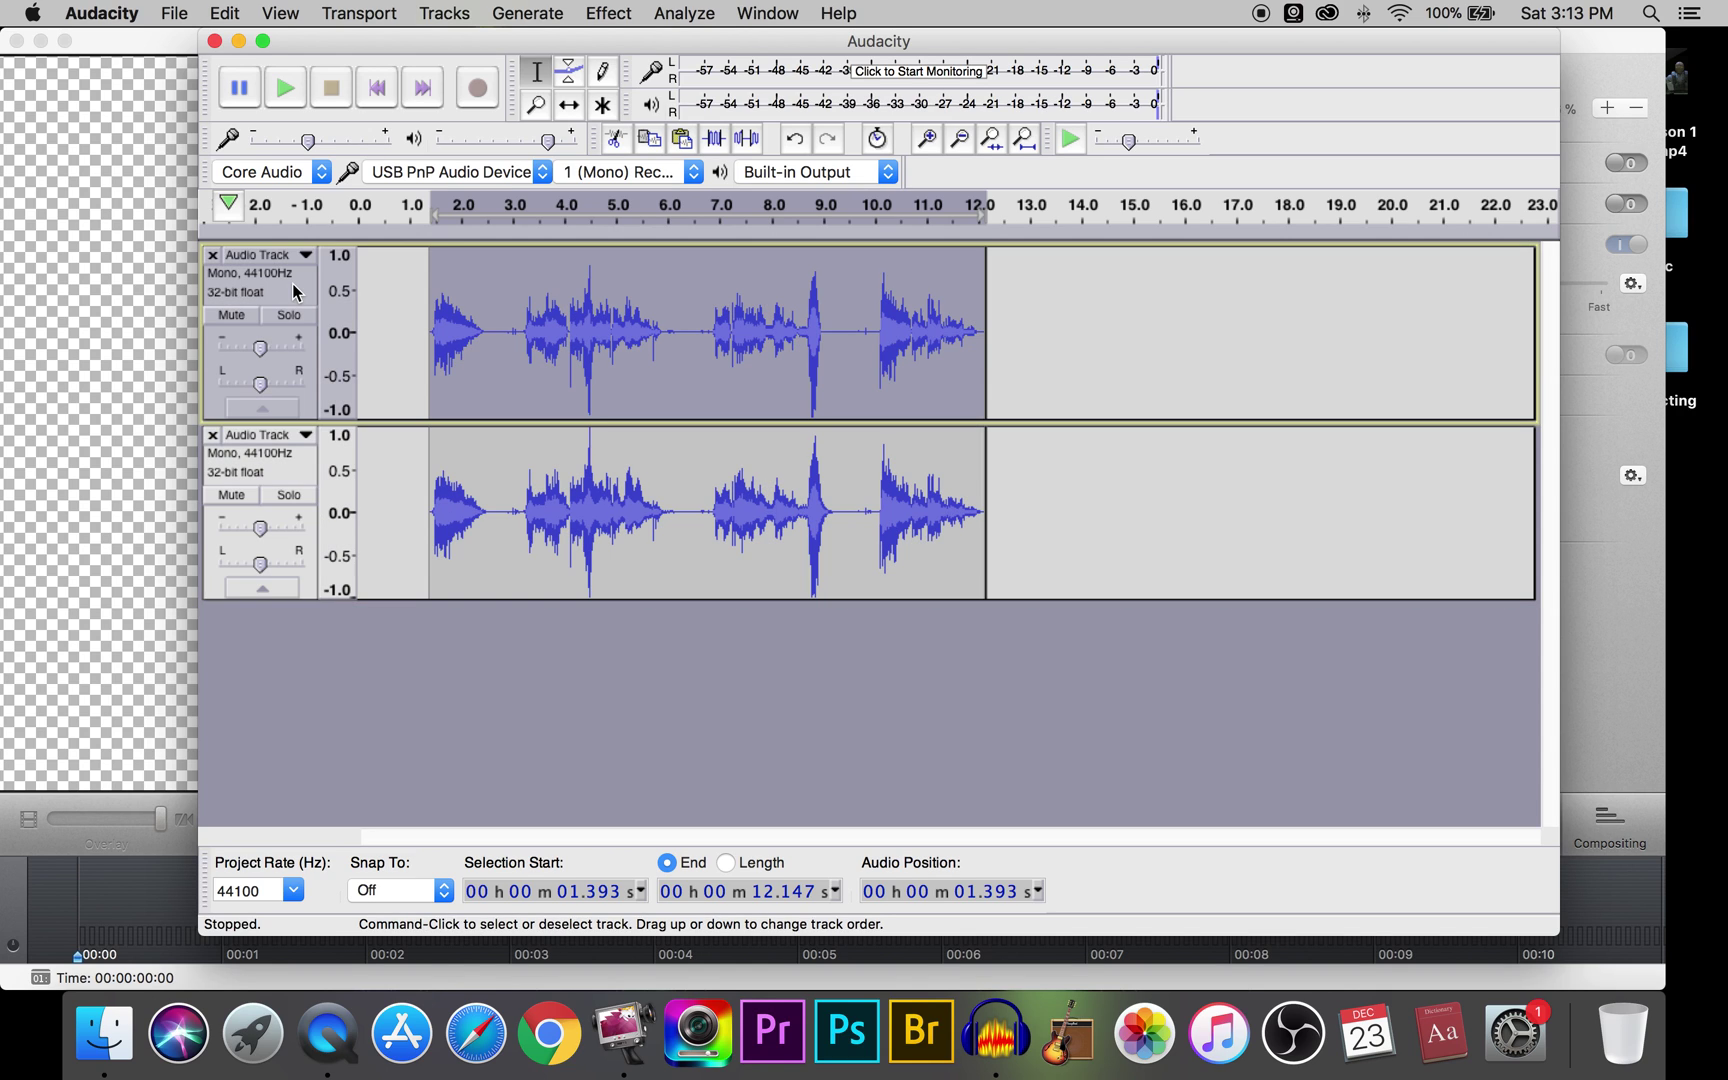
left_click(287, 90)
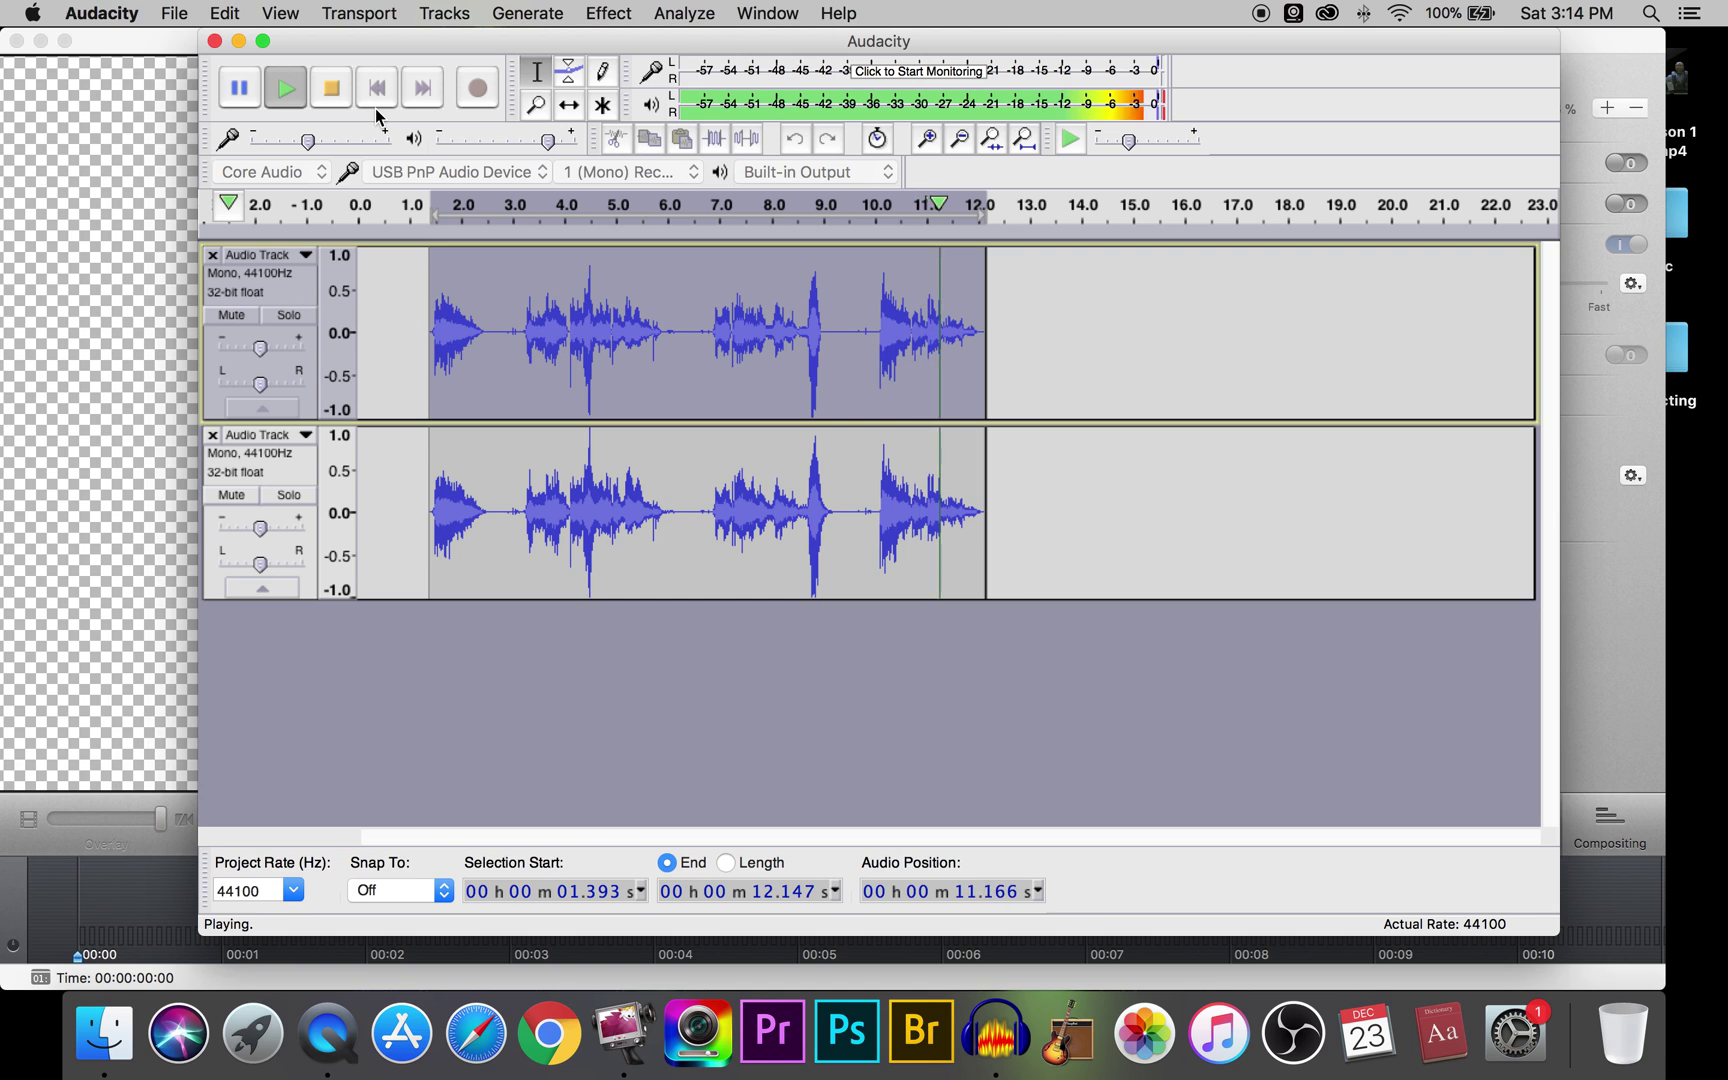
left_click(311, 473)
Drop the lower track's pitch by 0.89 semitones, G#/Ab to G, and play it back
left_click(610, 11)
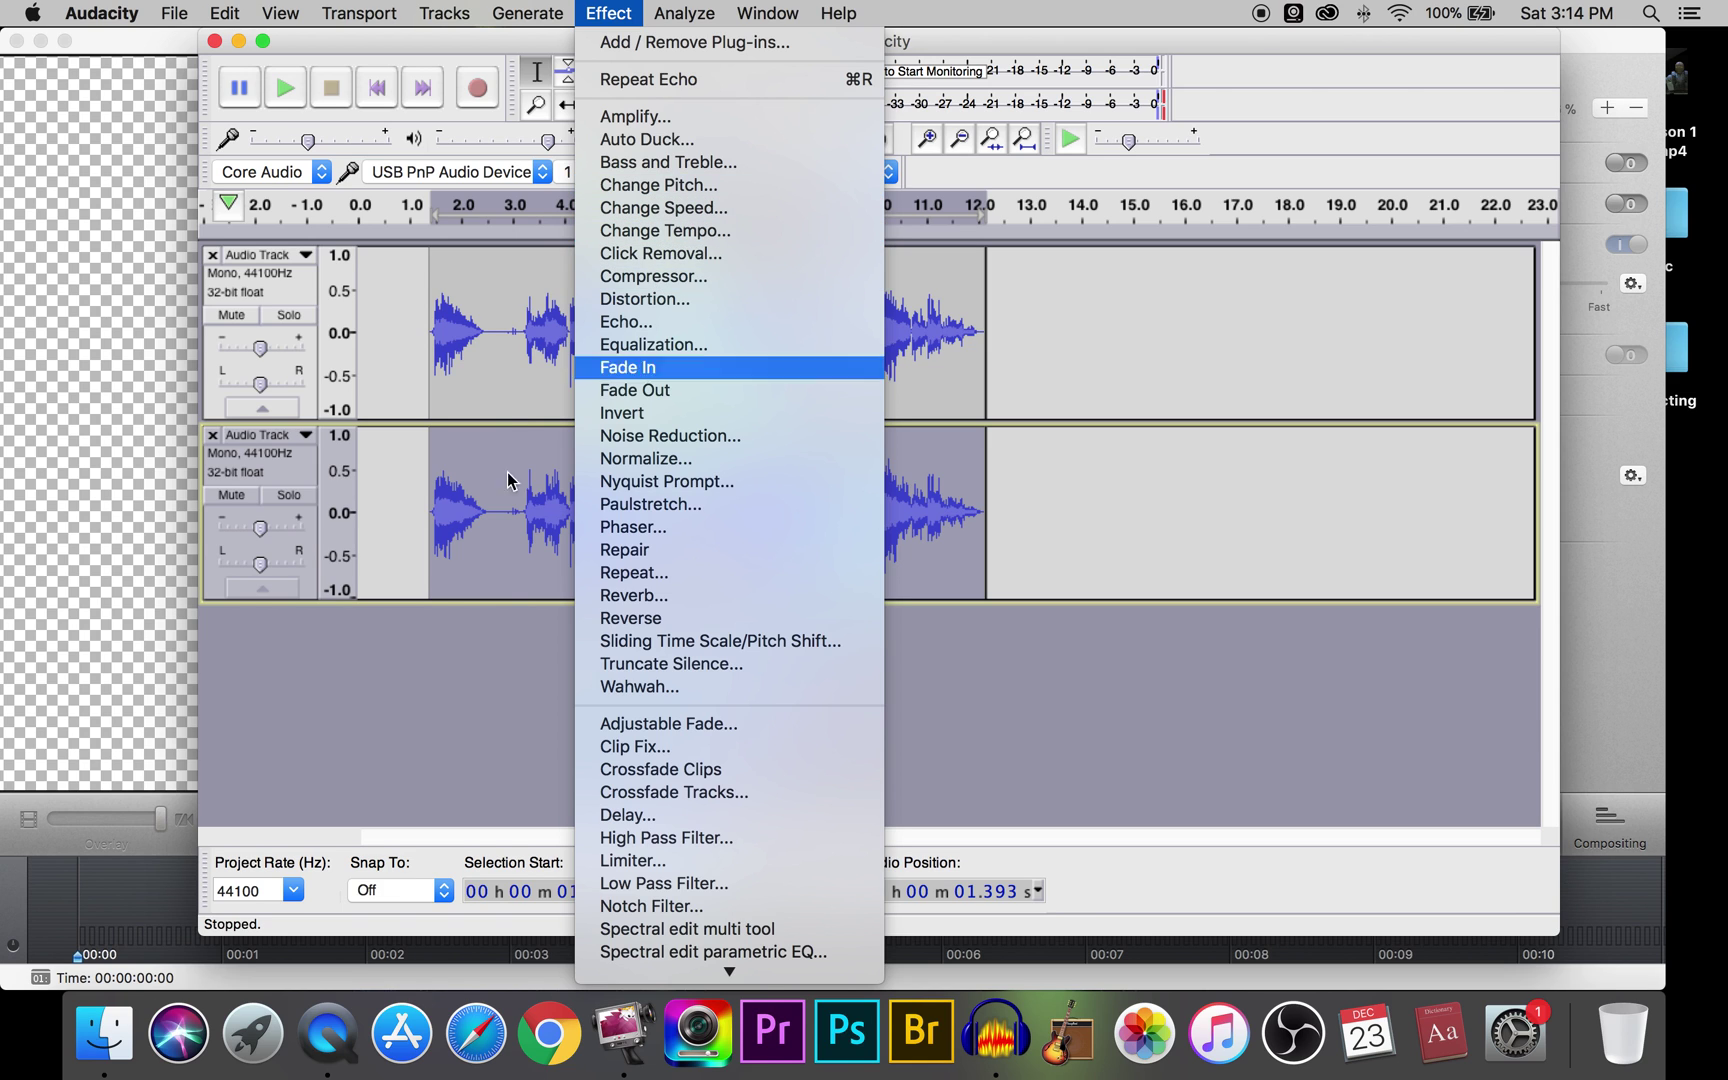
left_click(605, 11)
left_click(604, 10)
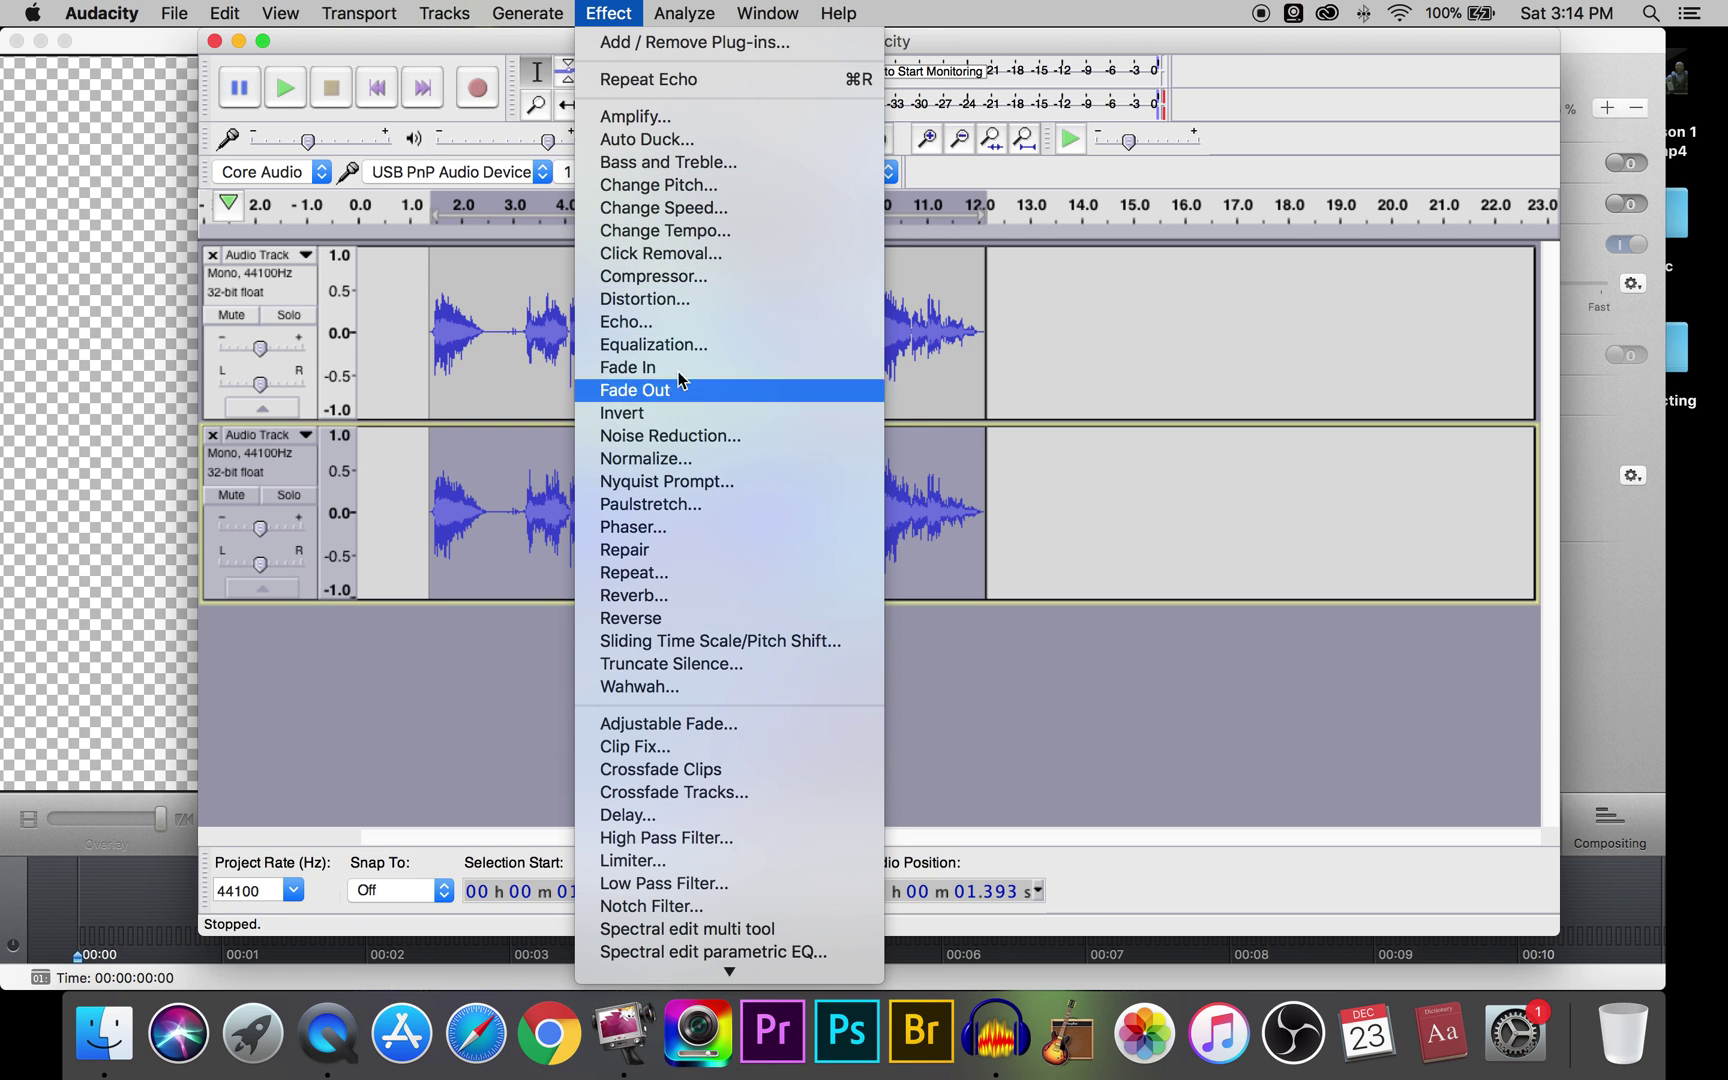
left_click(664, 189)
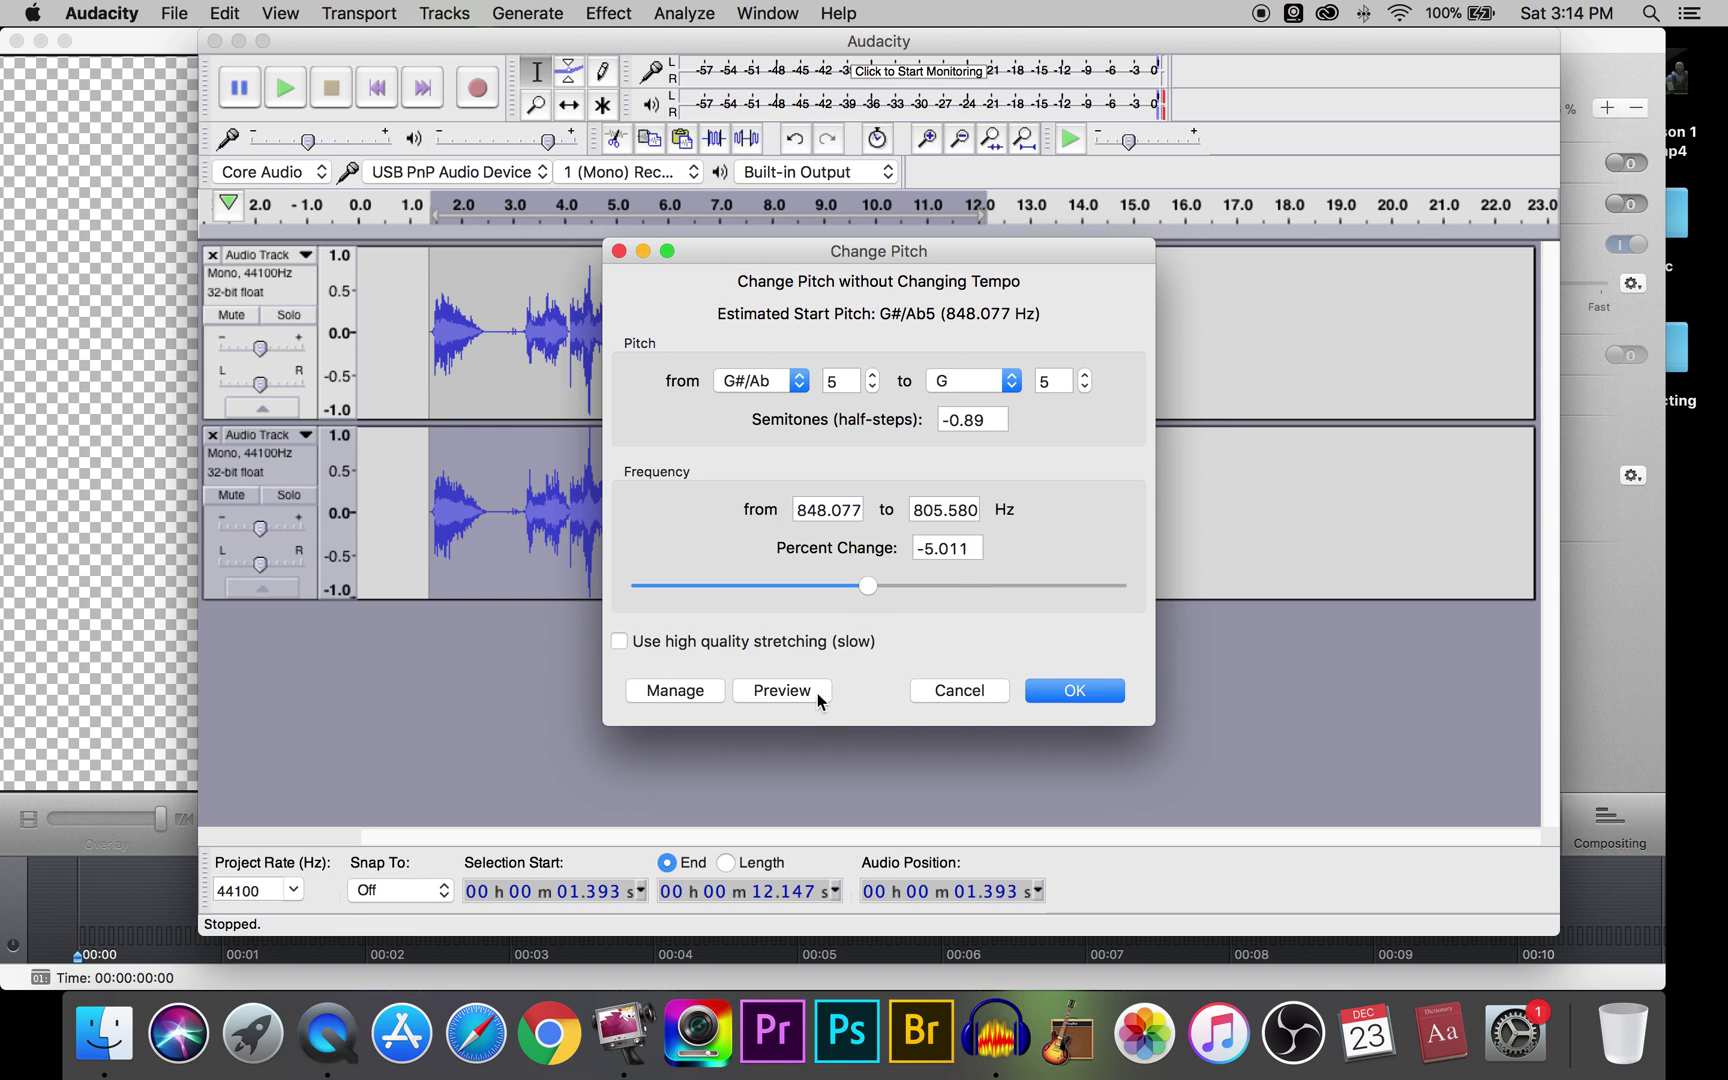
left_click(1068, 690)
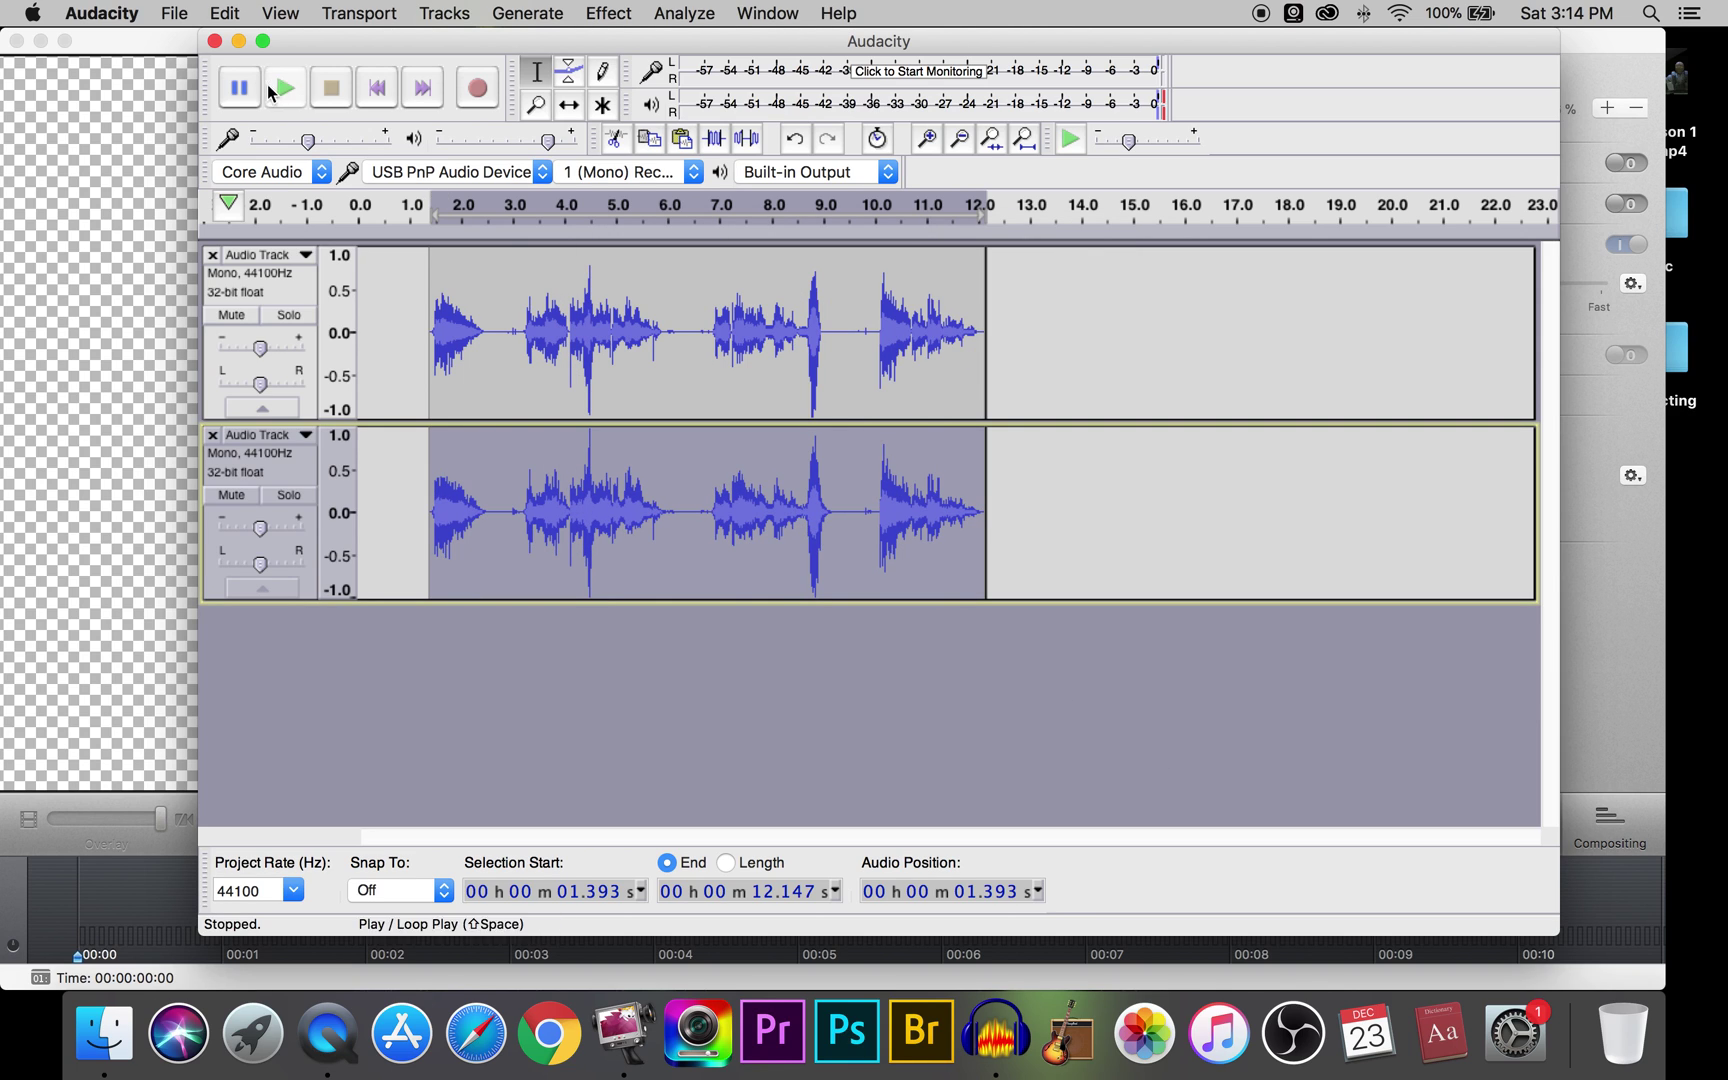
left_click(275, 90)
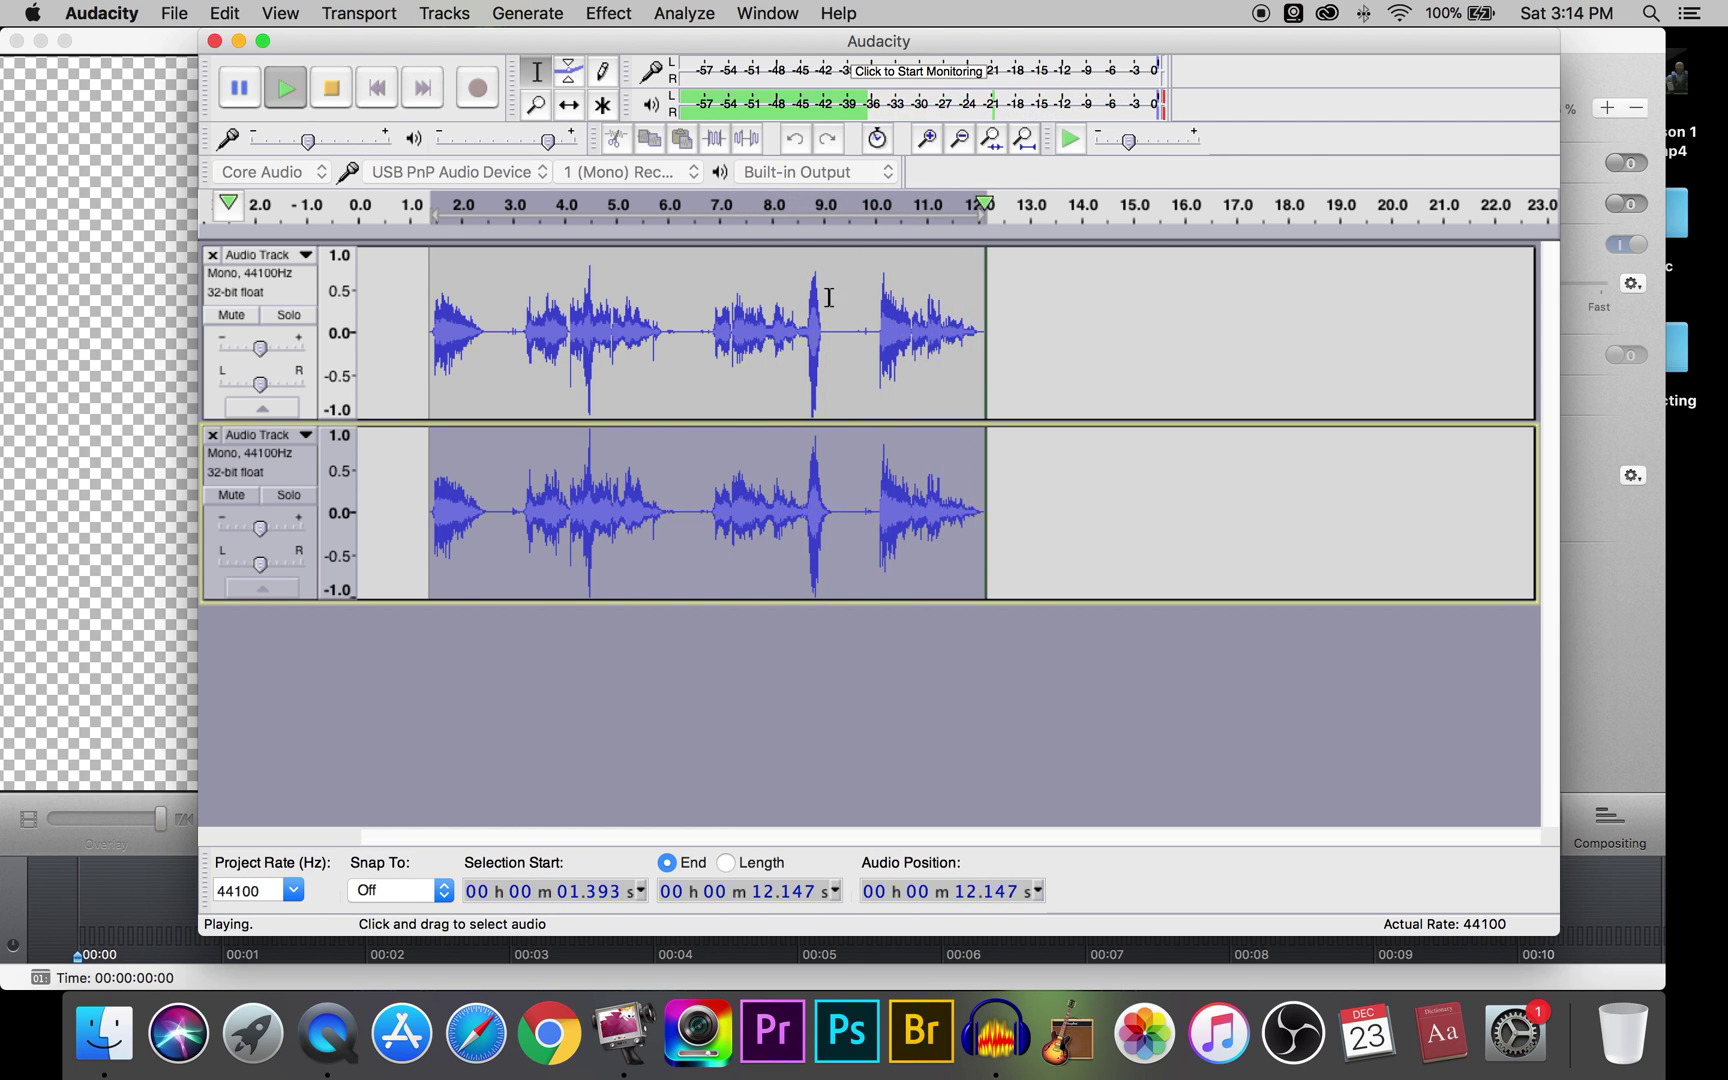
Set the Phaser dry/wet mix for the lower track to 230
left_click(610, 13)
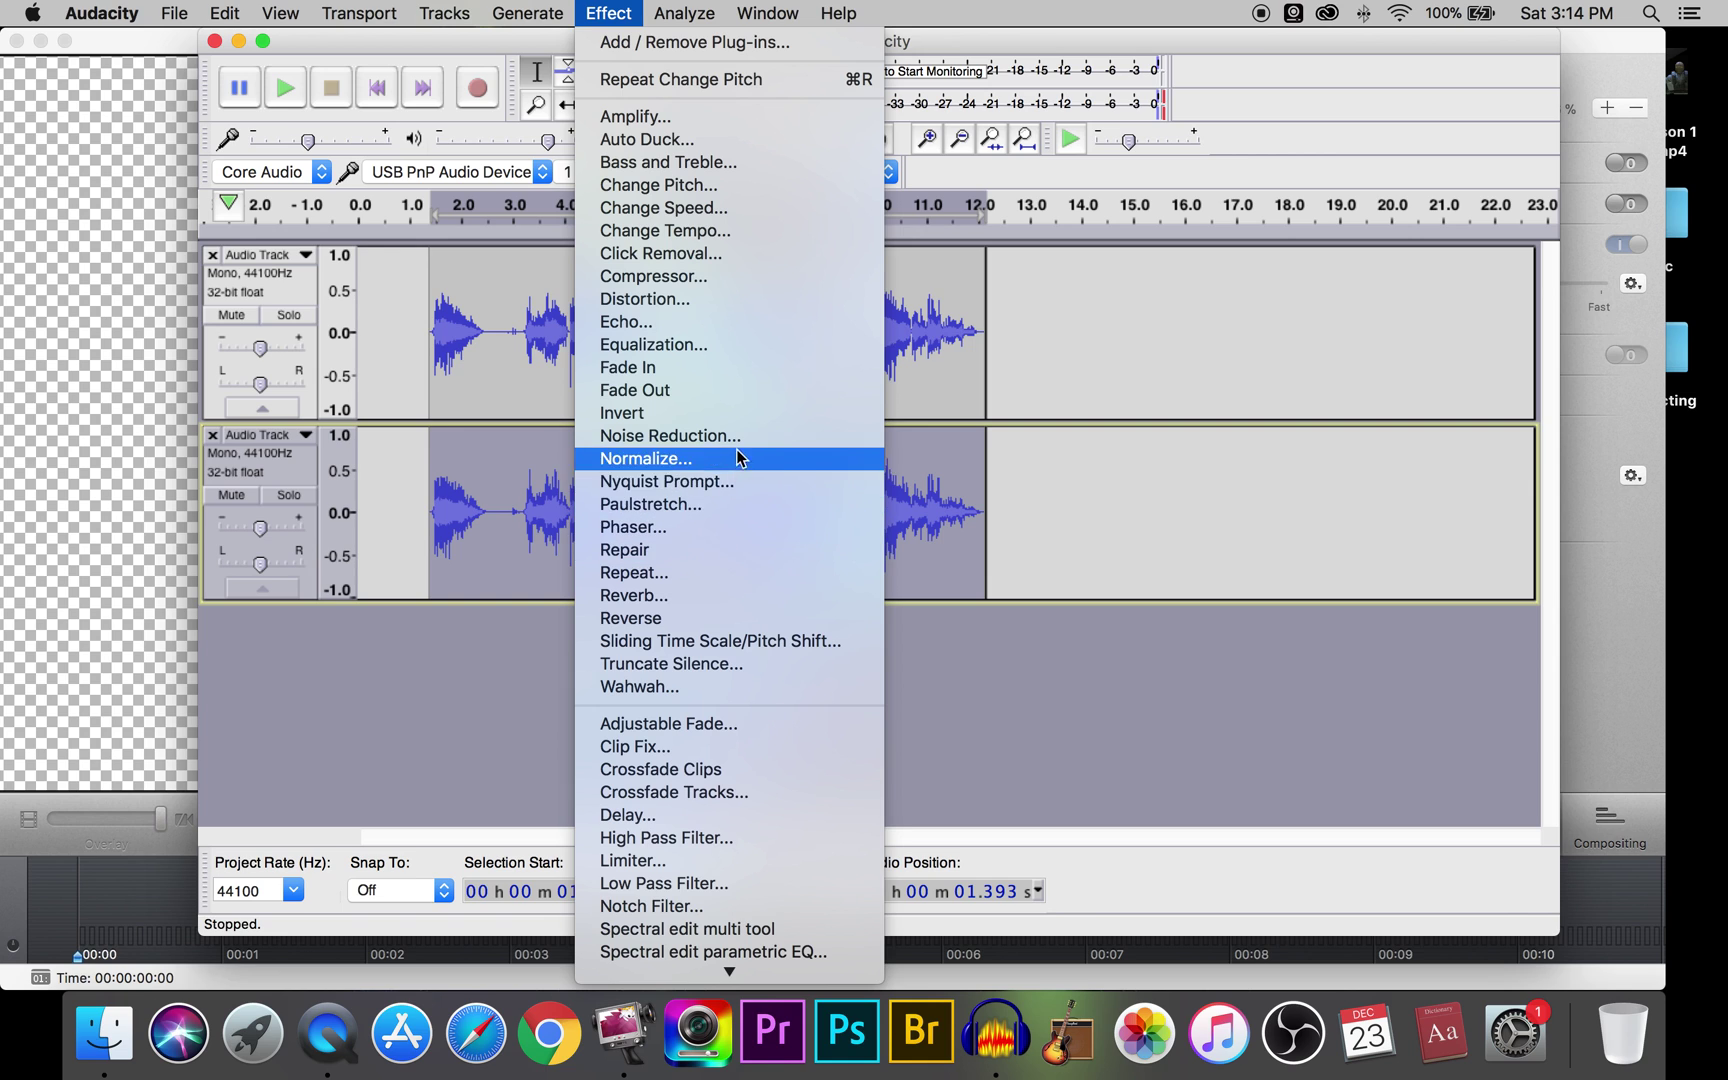
left_click(660, 526)
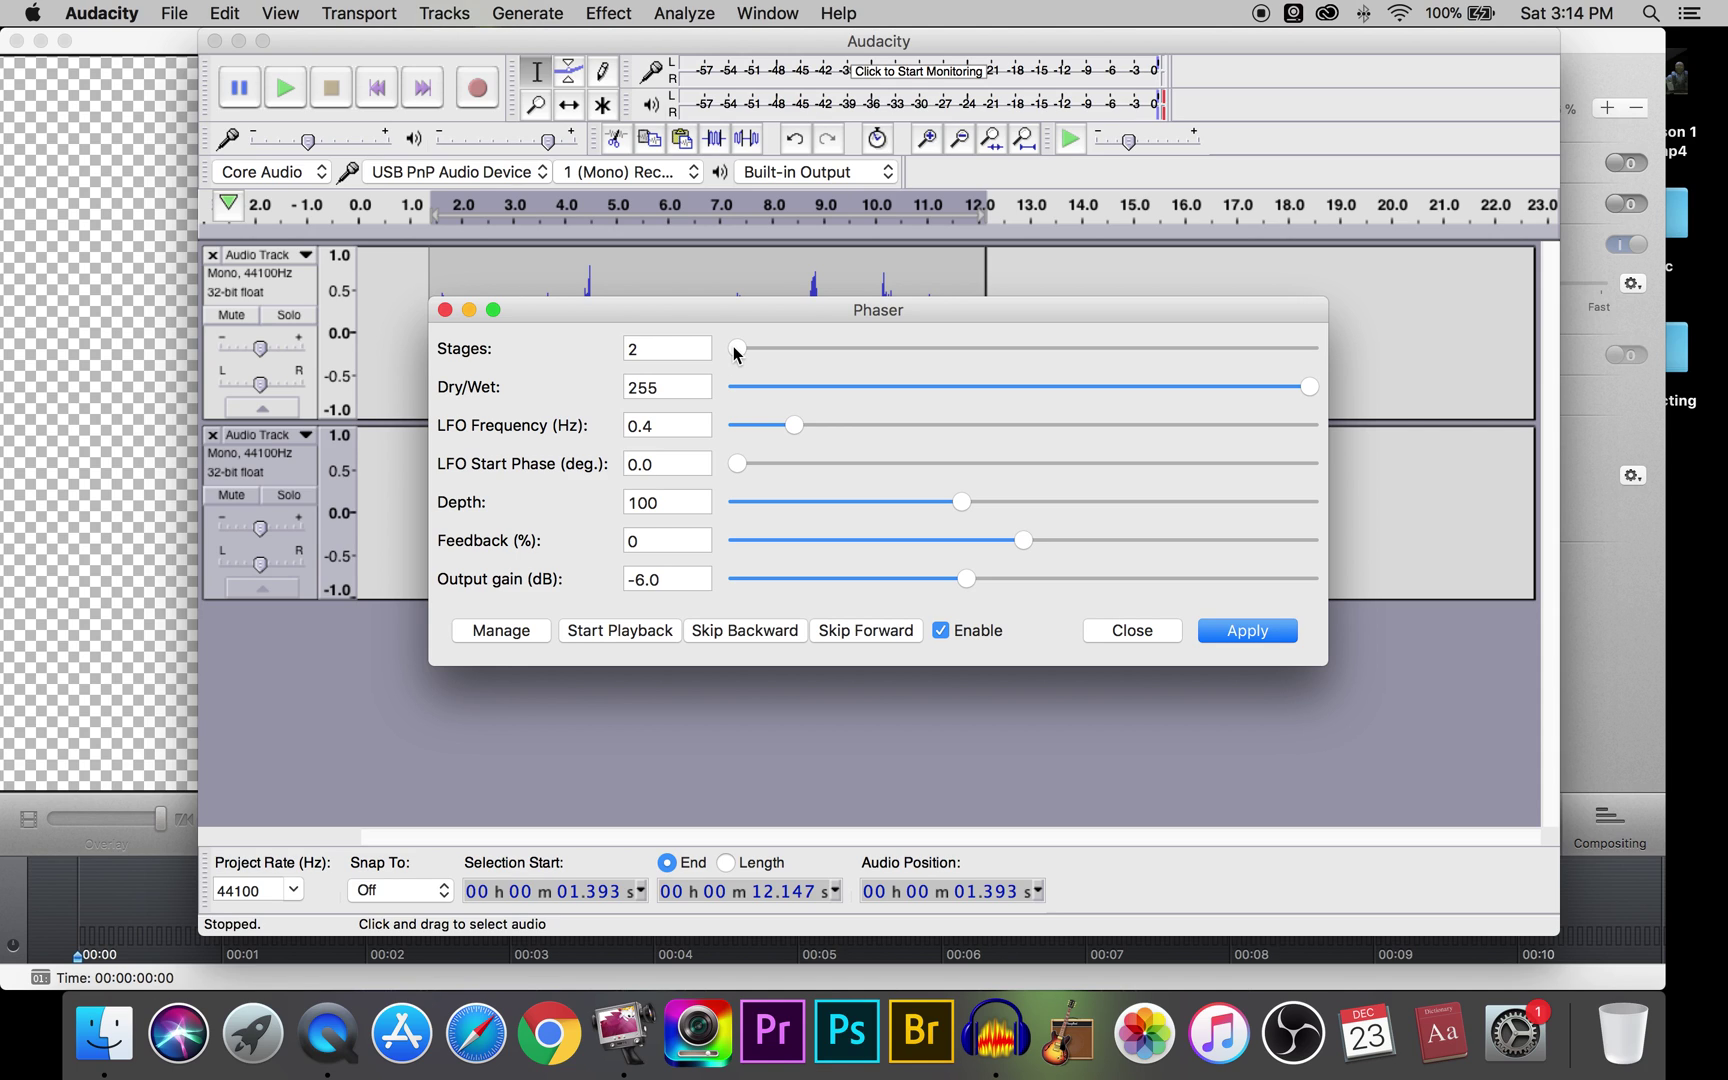
mouse_move(736, 353)
left_mouse_down()
mouse_move(896, 364)
mouse_move(737, 349)
left_mouse_up()
left_click_drag(1308, 388, 1266, 399)
left_click_drag(1265, 392, 1255, 389)
Set Phaser depth to 100 and output gain to 7 dB, then preview
left_click_drag(960, 508, 948, 510)
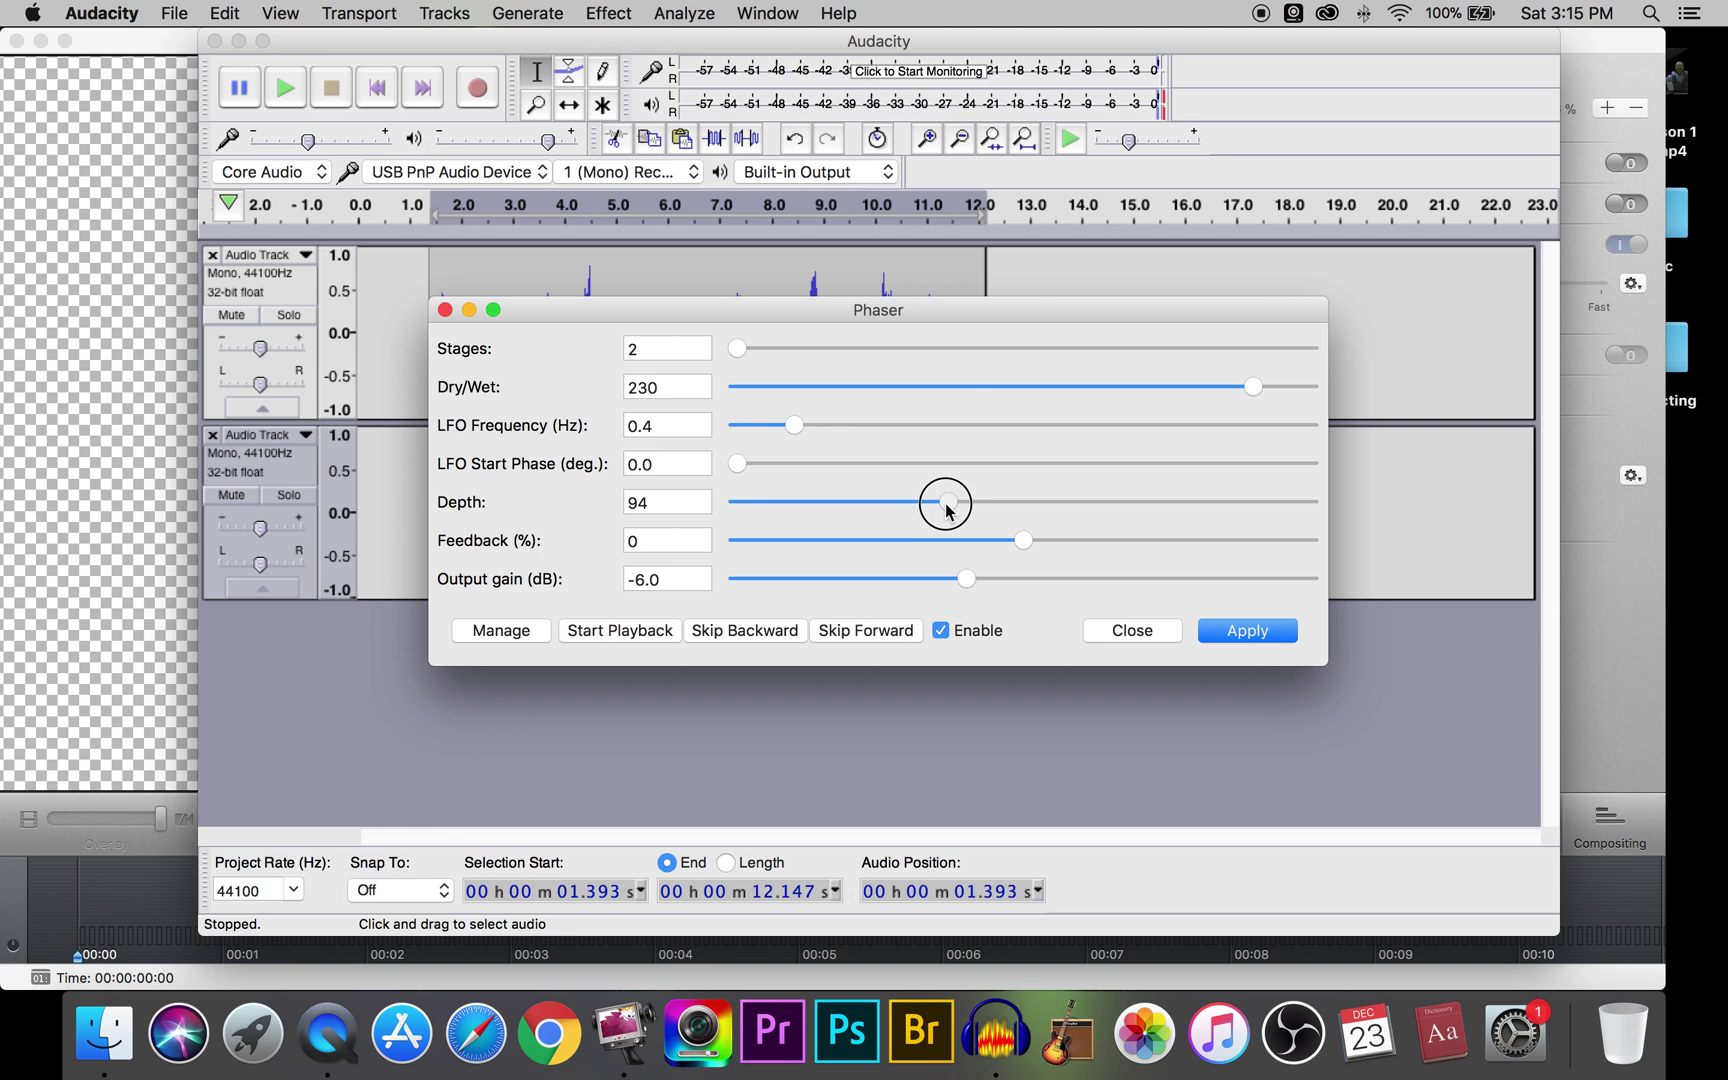
left_click_drag(947, 511, 962, 508)
mouse_move(967, 573)
left_mouse_down()
mouse_move(934, 584)
mouse_move(1091, 578)
left_mouse_up()
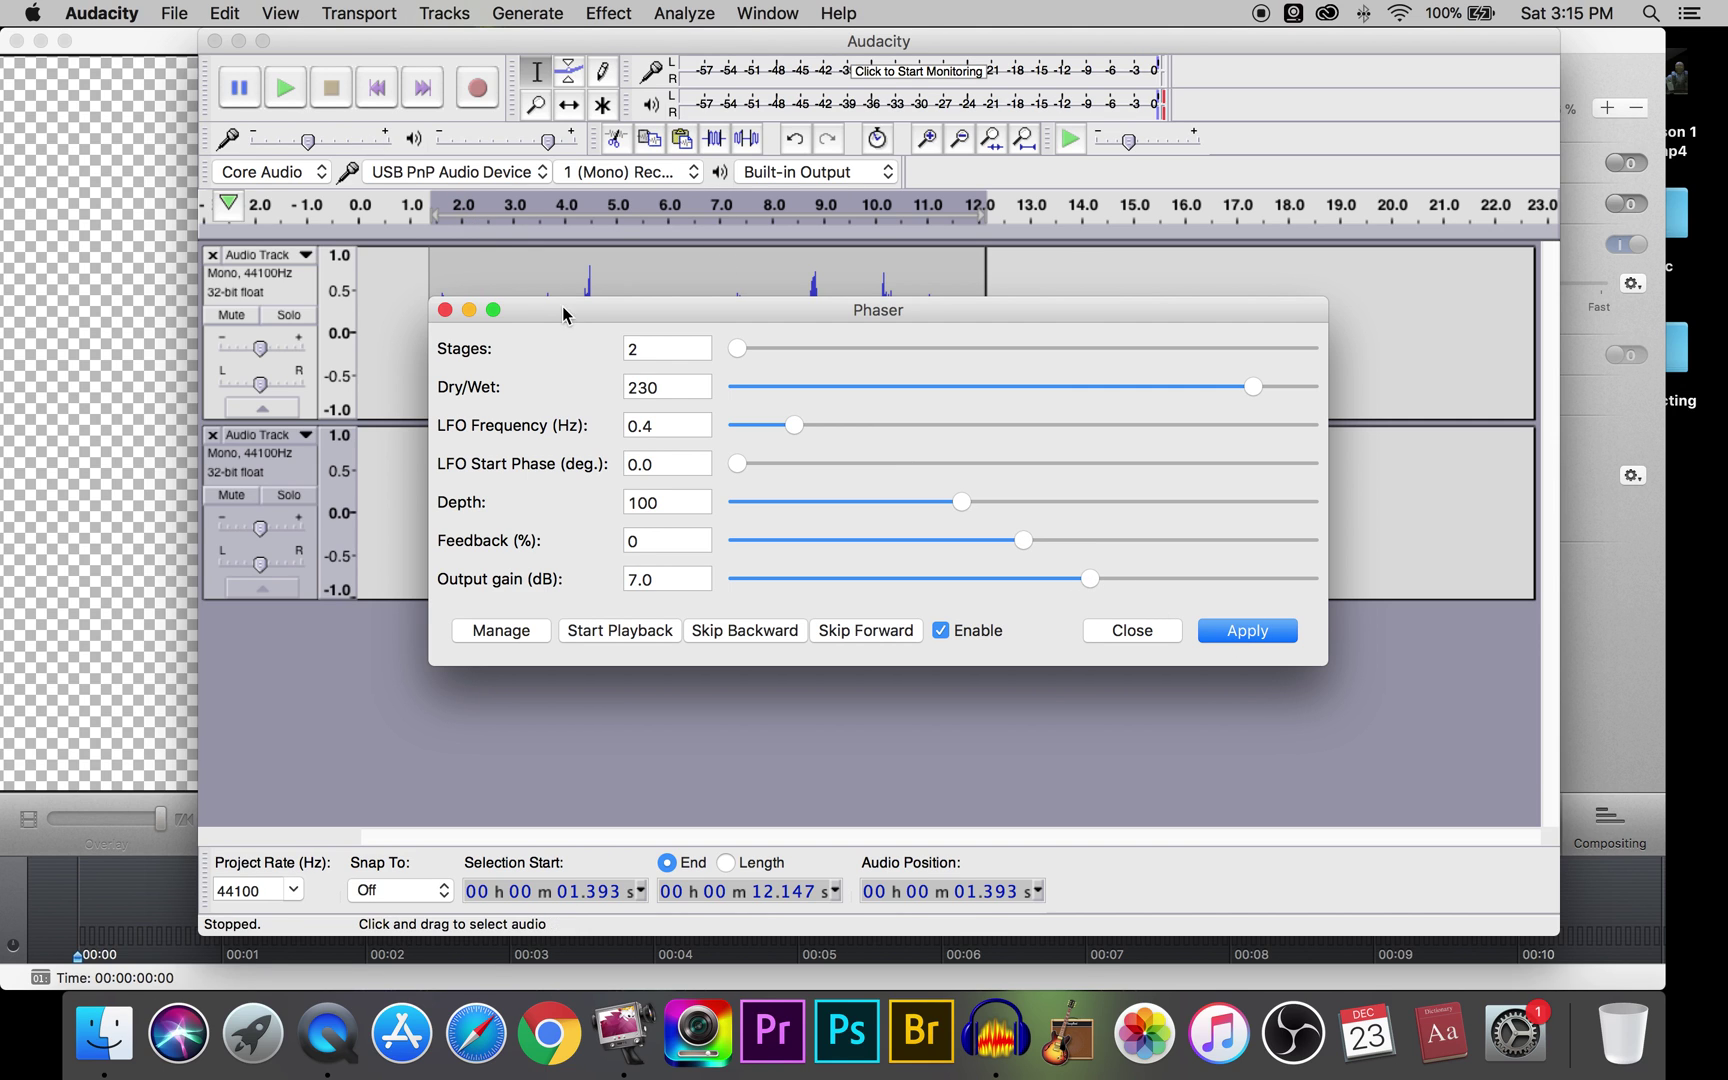
left_click_drag(568, 320, 624, 480)
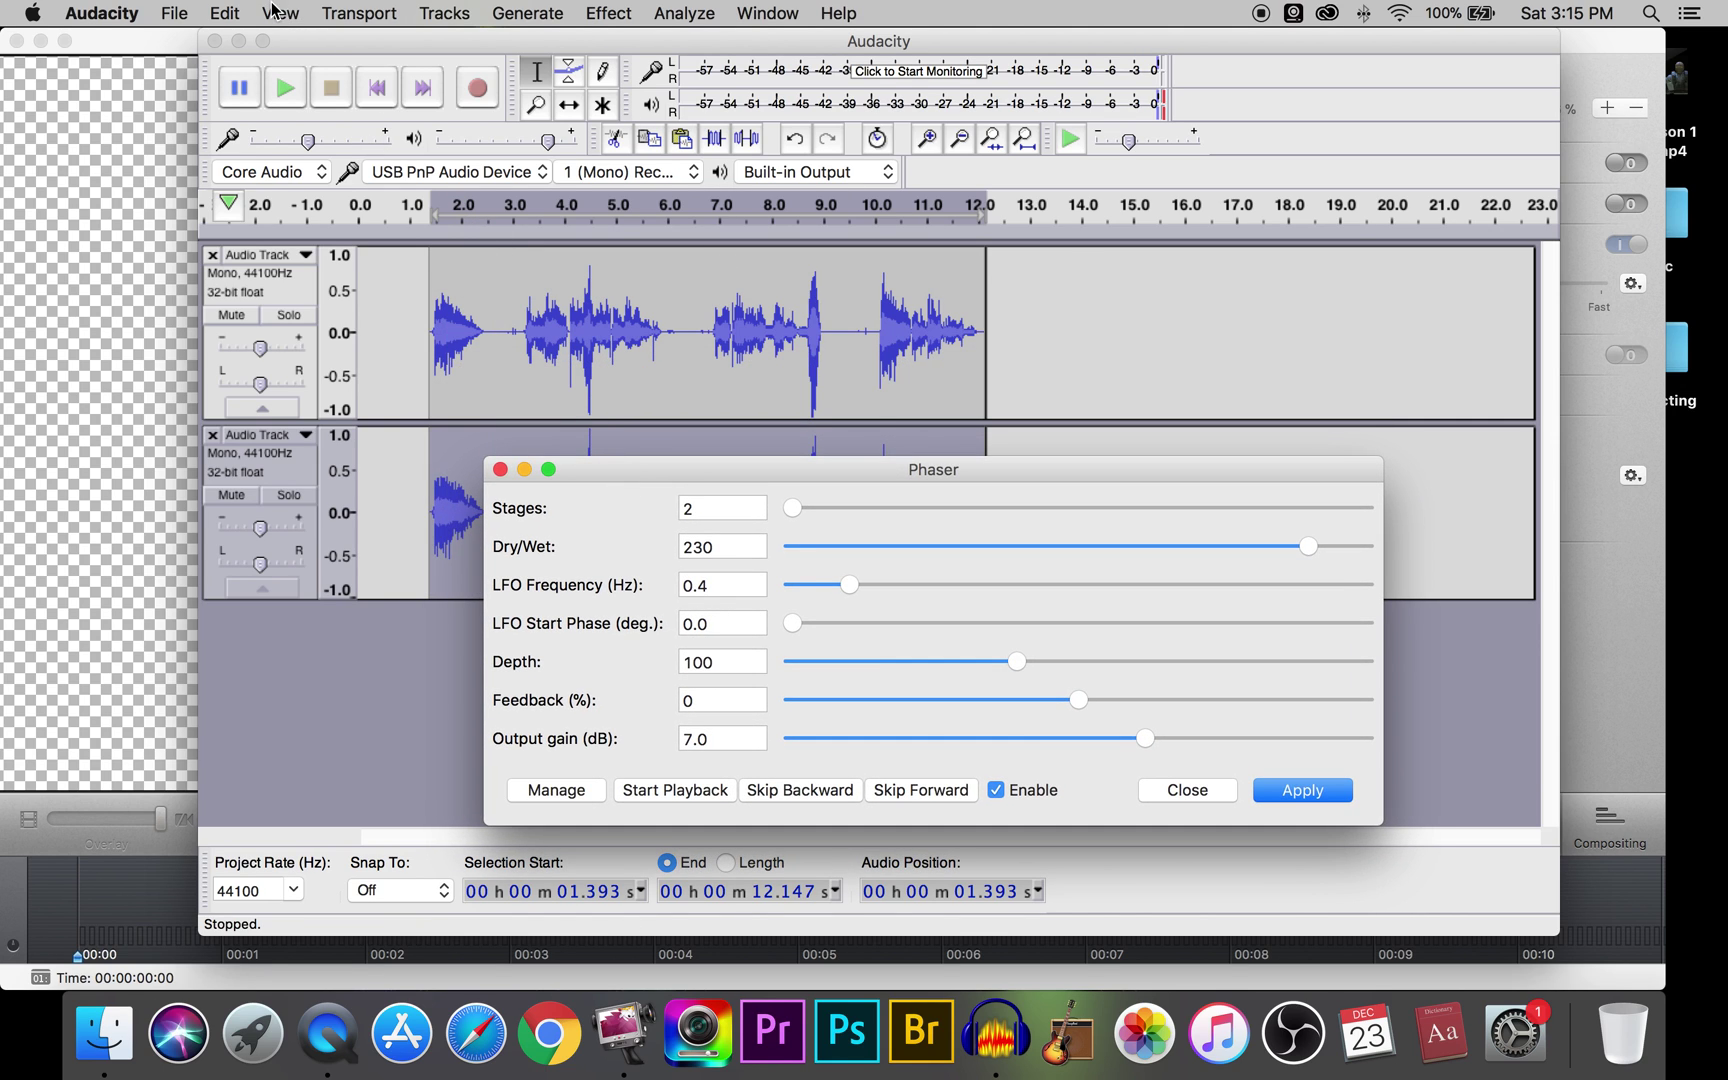
left_click(288, 101)
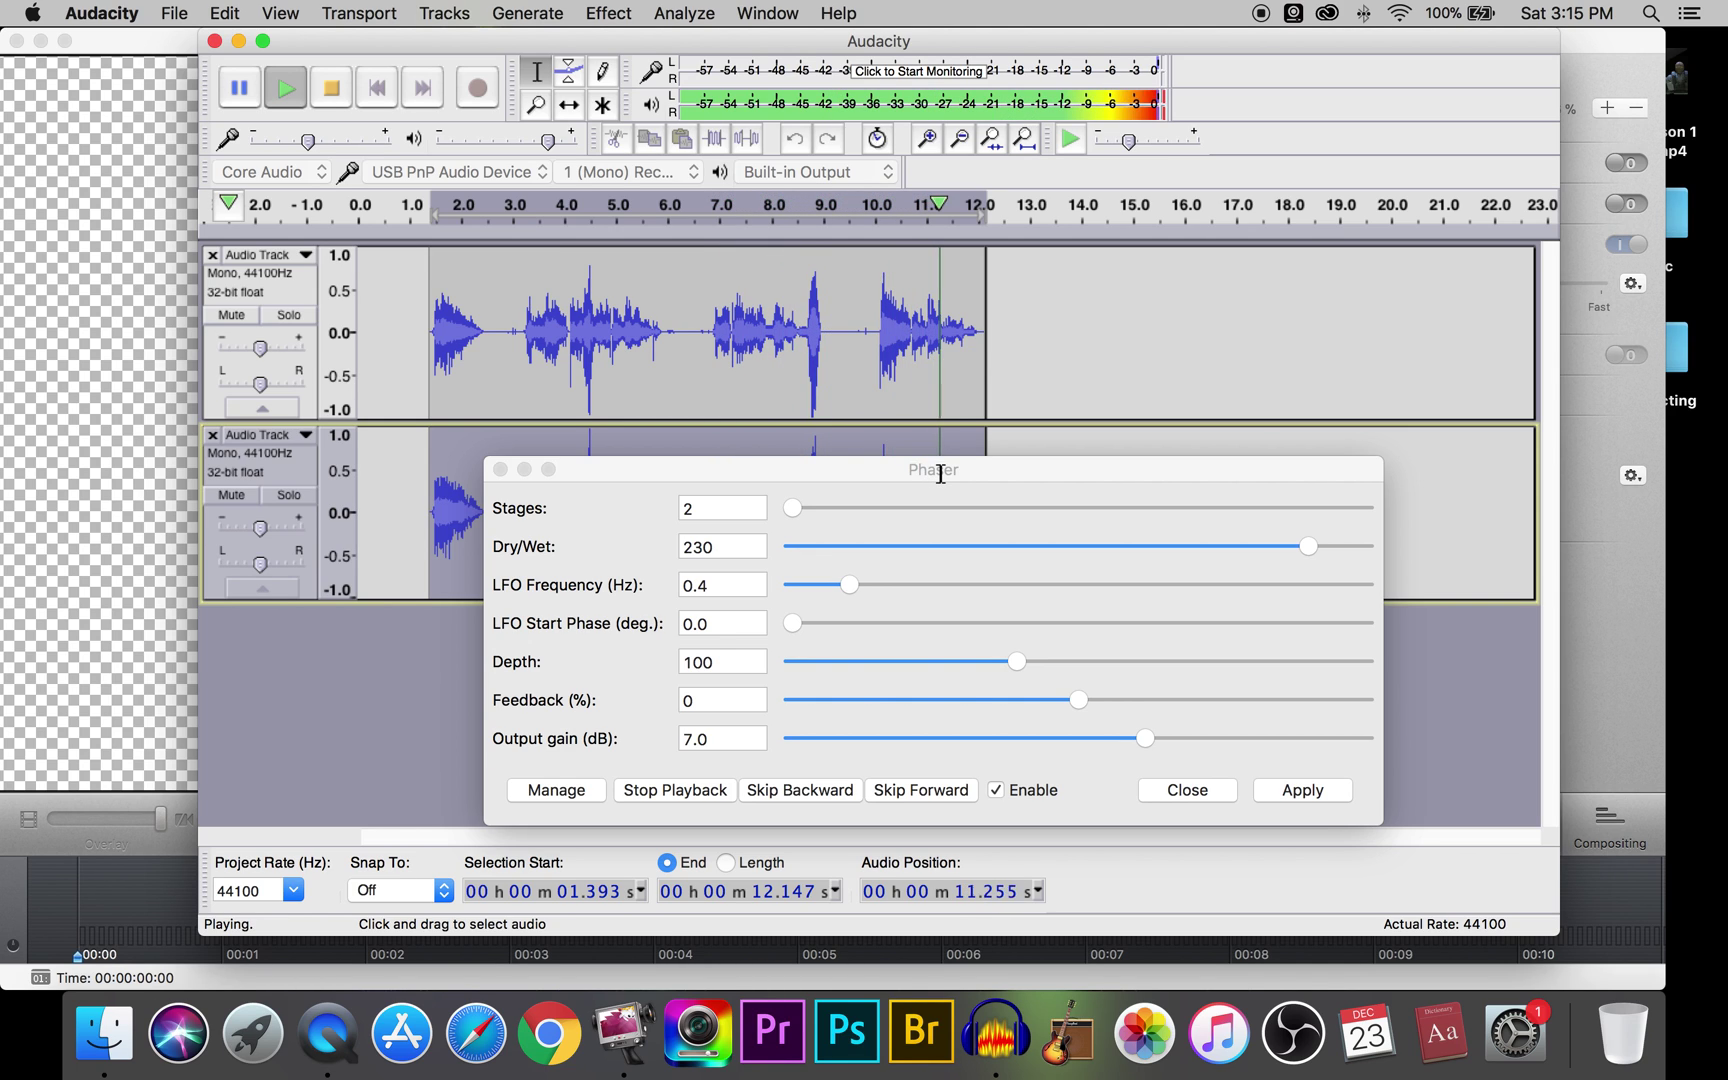
Apply the phaser to the lower track and close the Phaser dialog
left_click(949, 475)
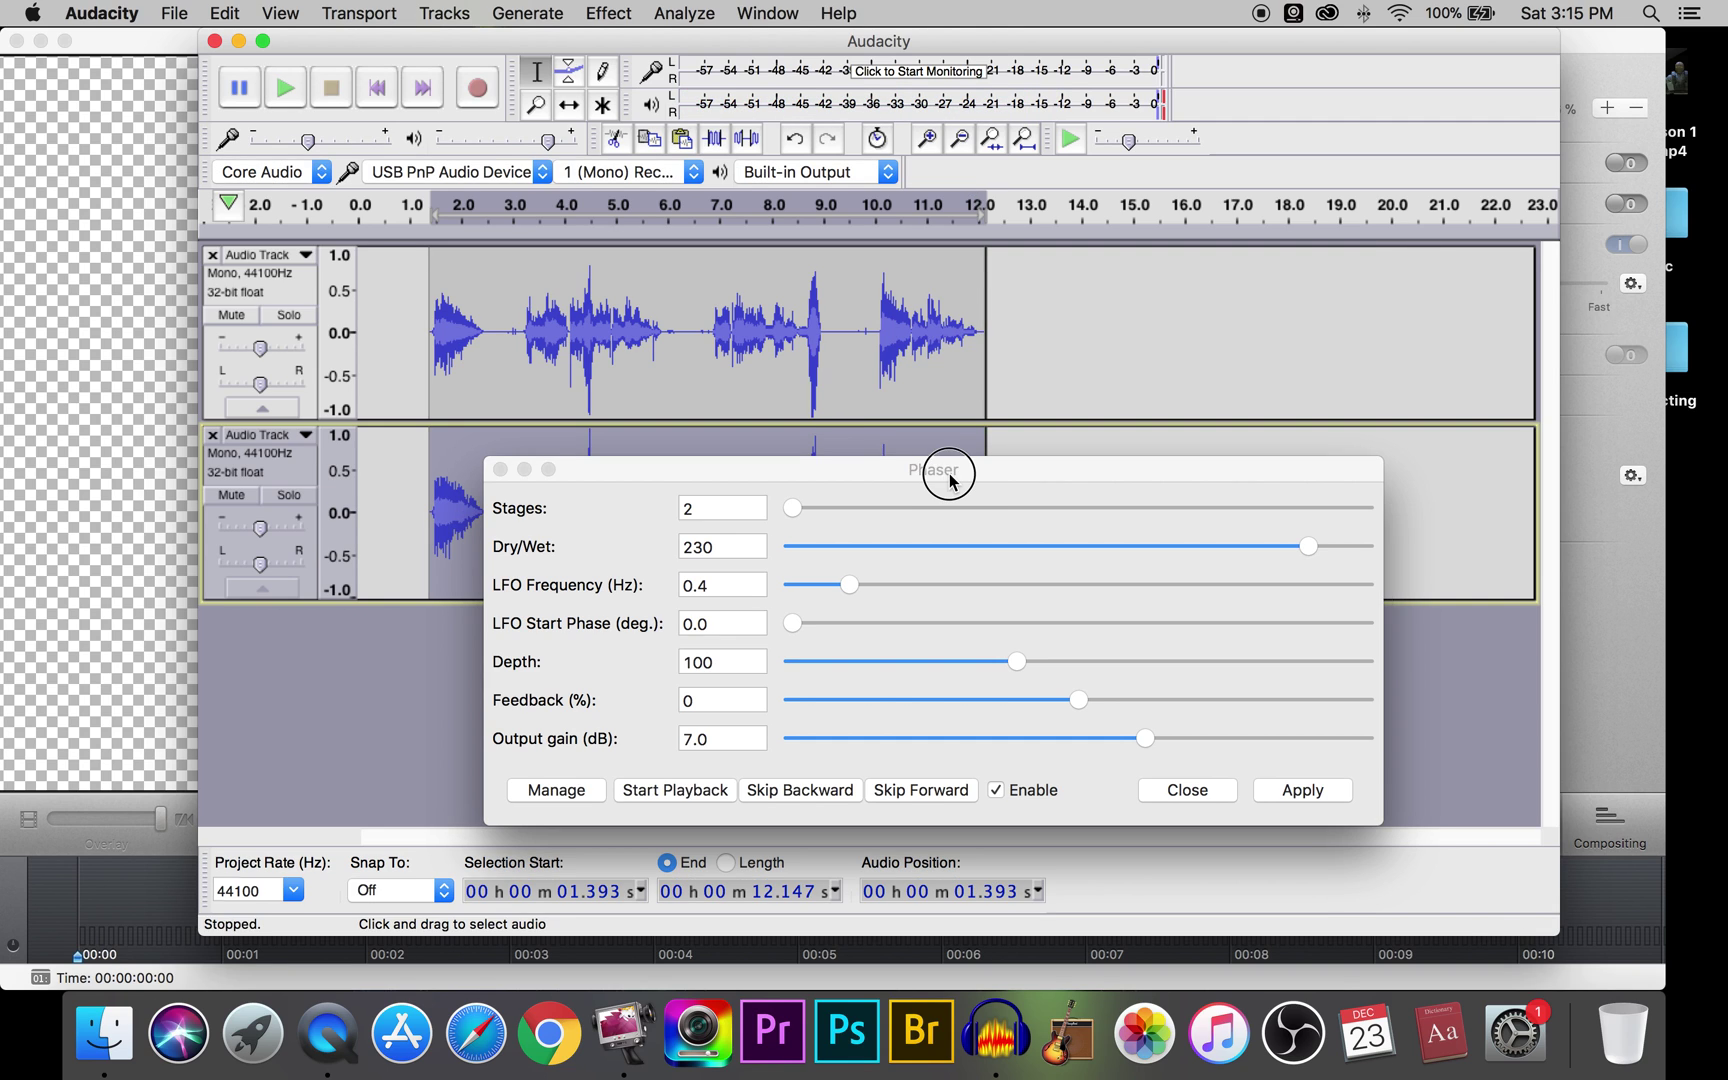
left_click_drag(948, 475, 938, 289)
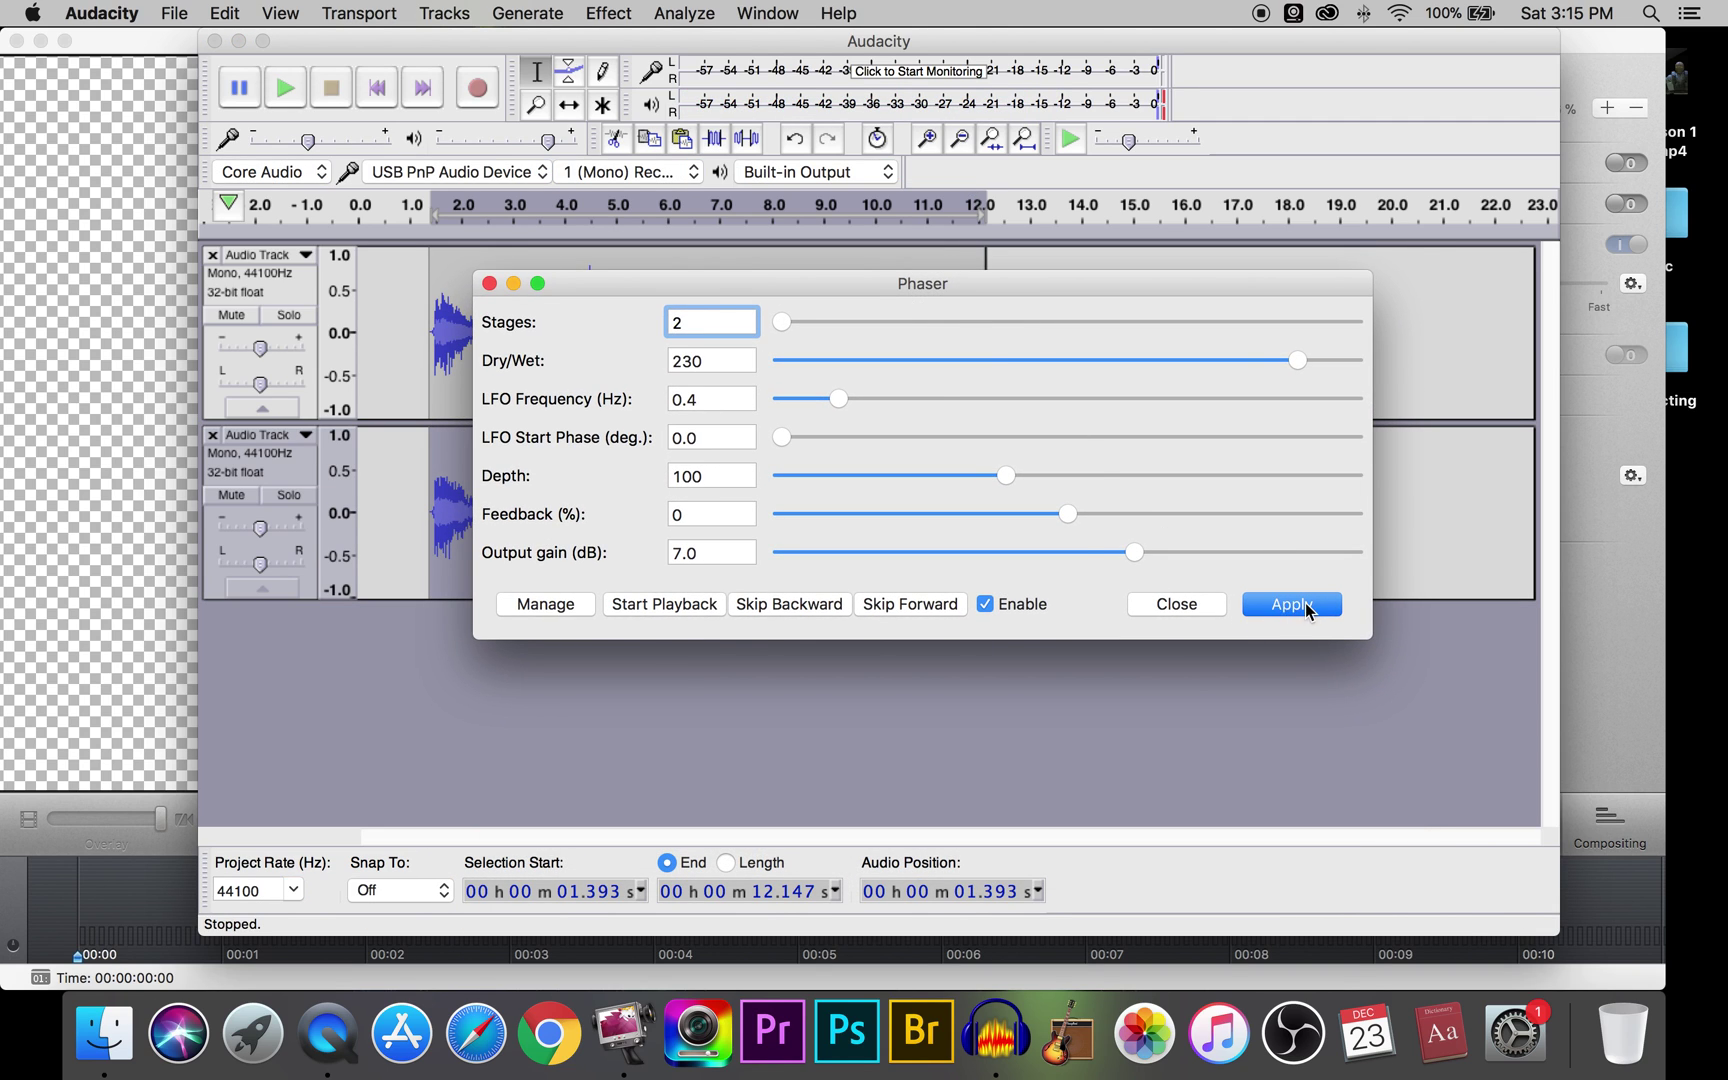
left_click(1289, 606)
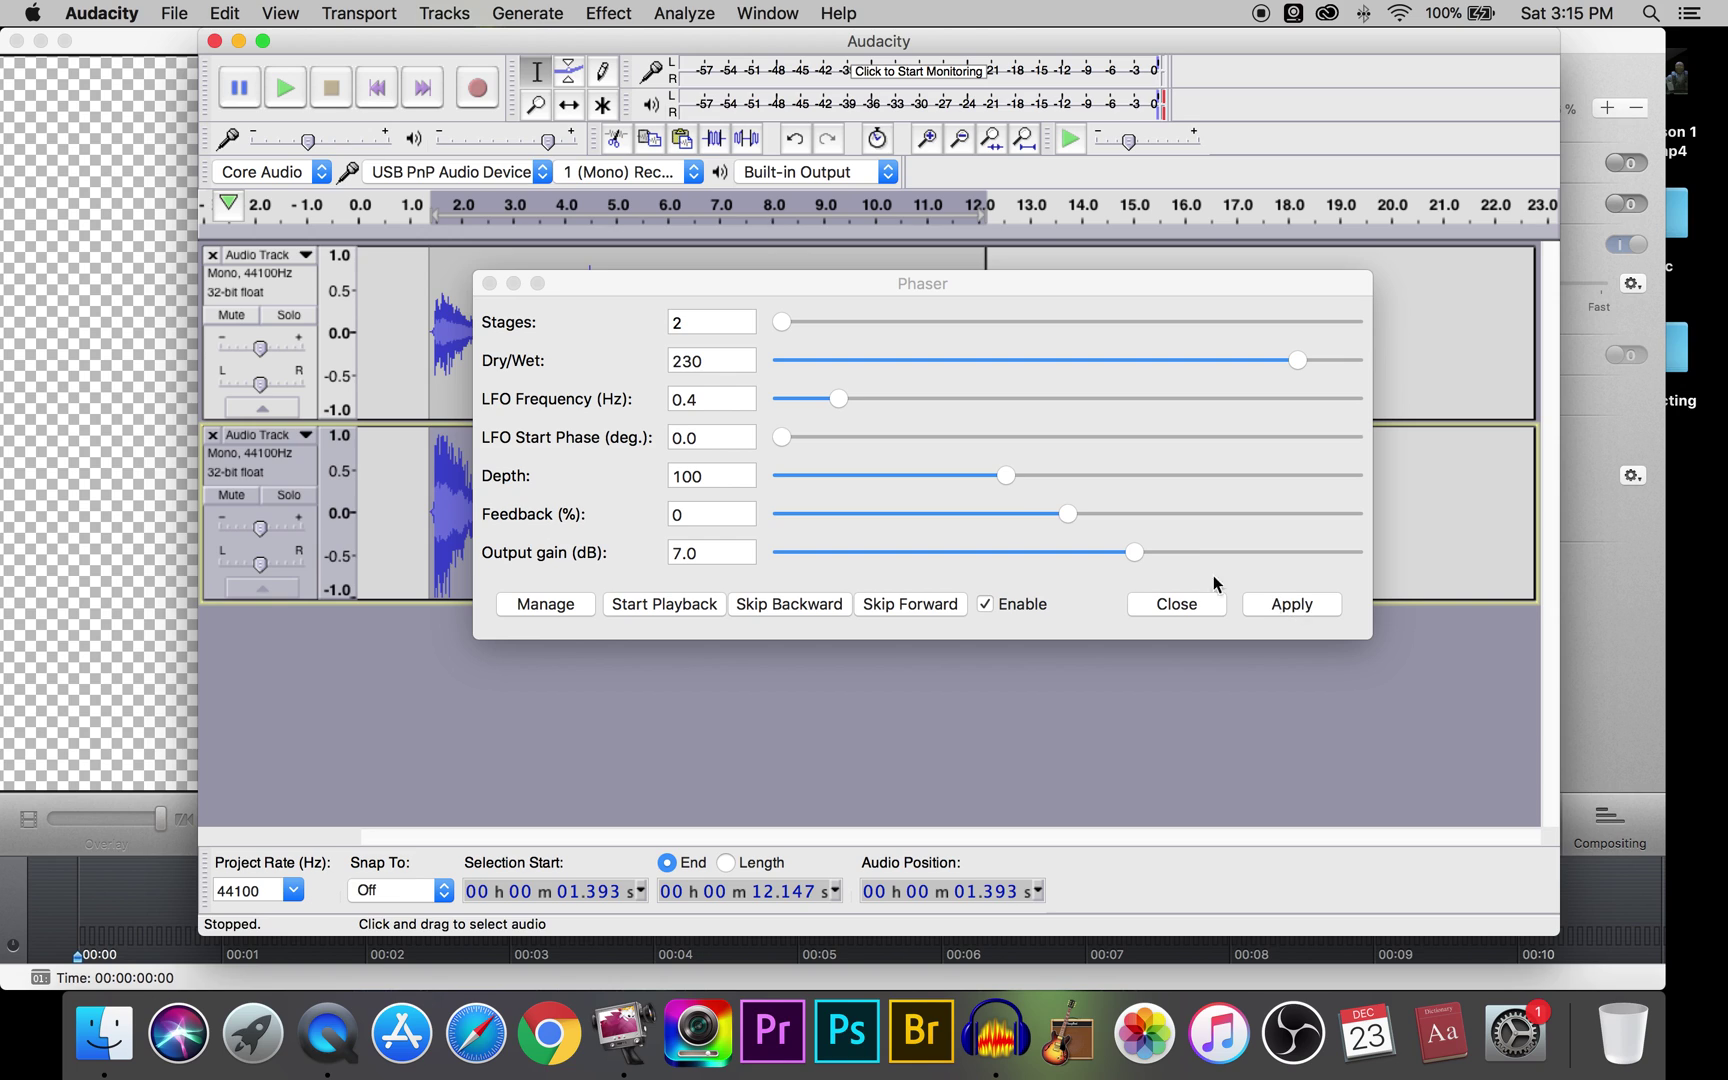
left_click(490, 284)
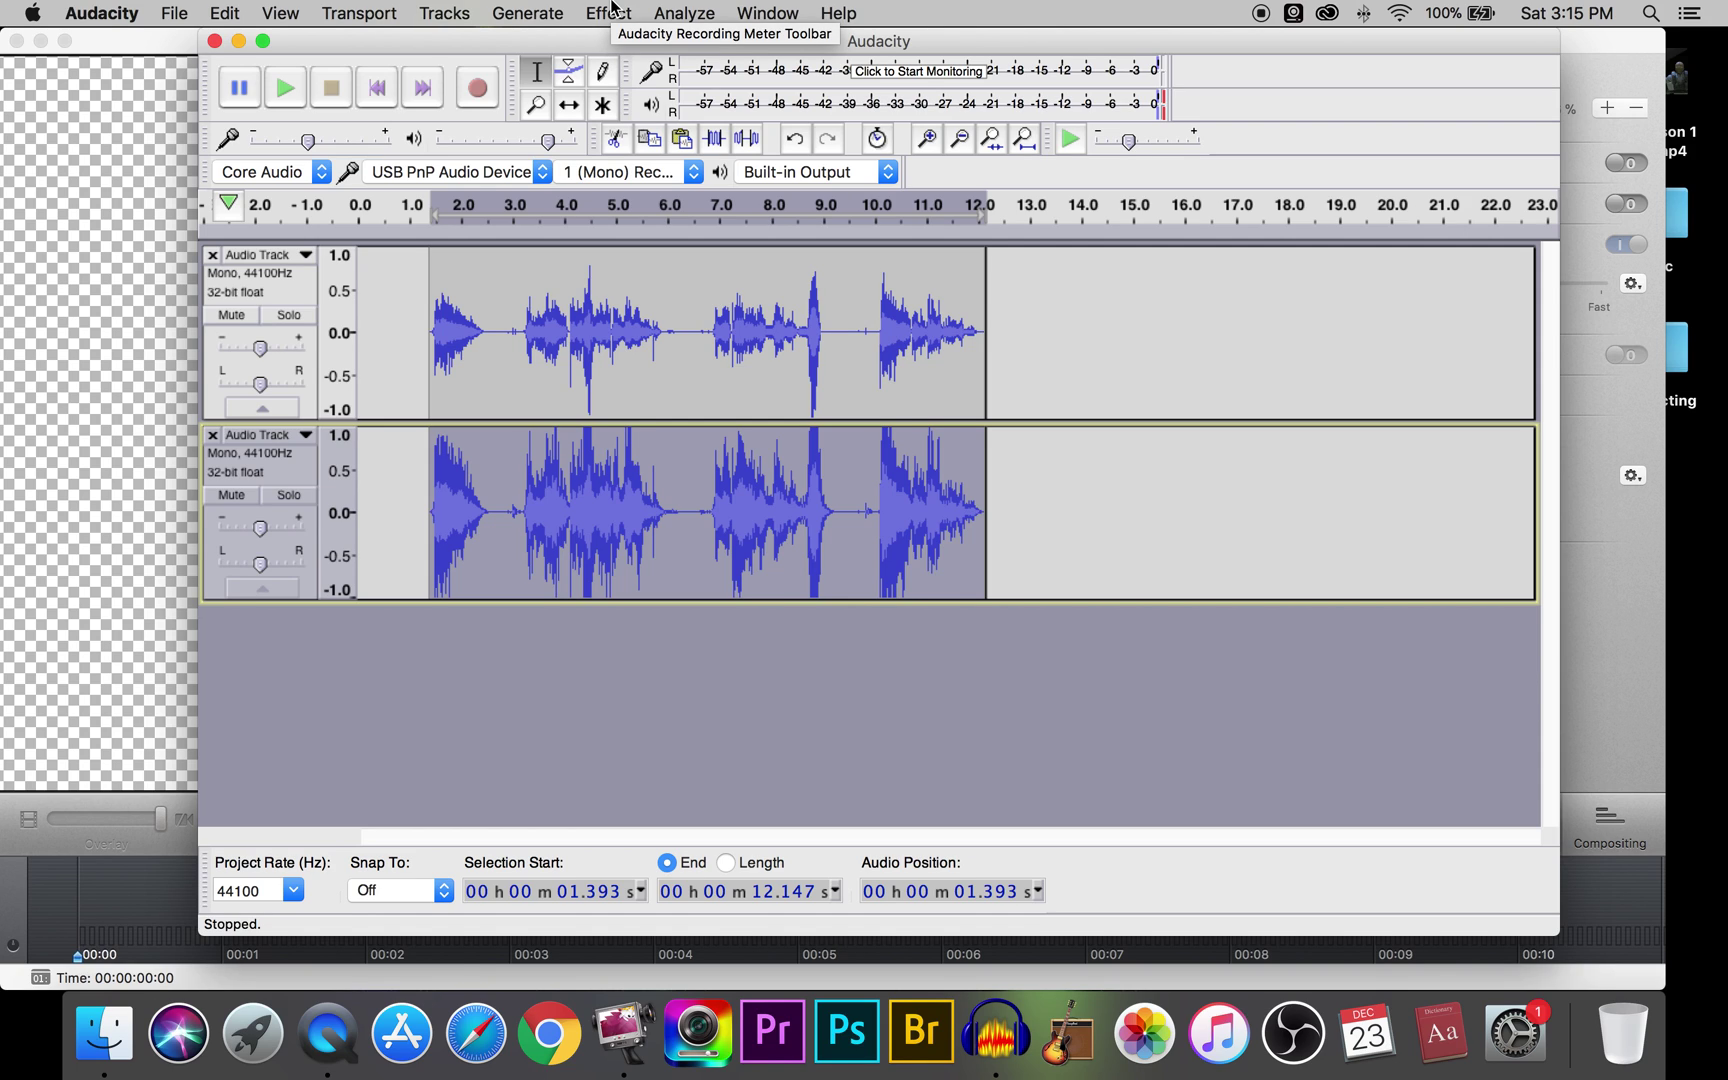
Open Equalization and load the Treble Cut preset curve
left_click(609, 12)
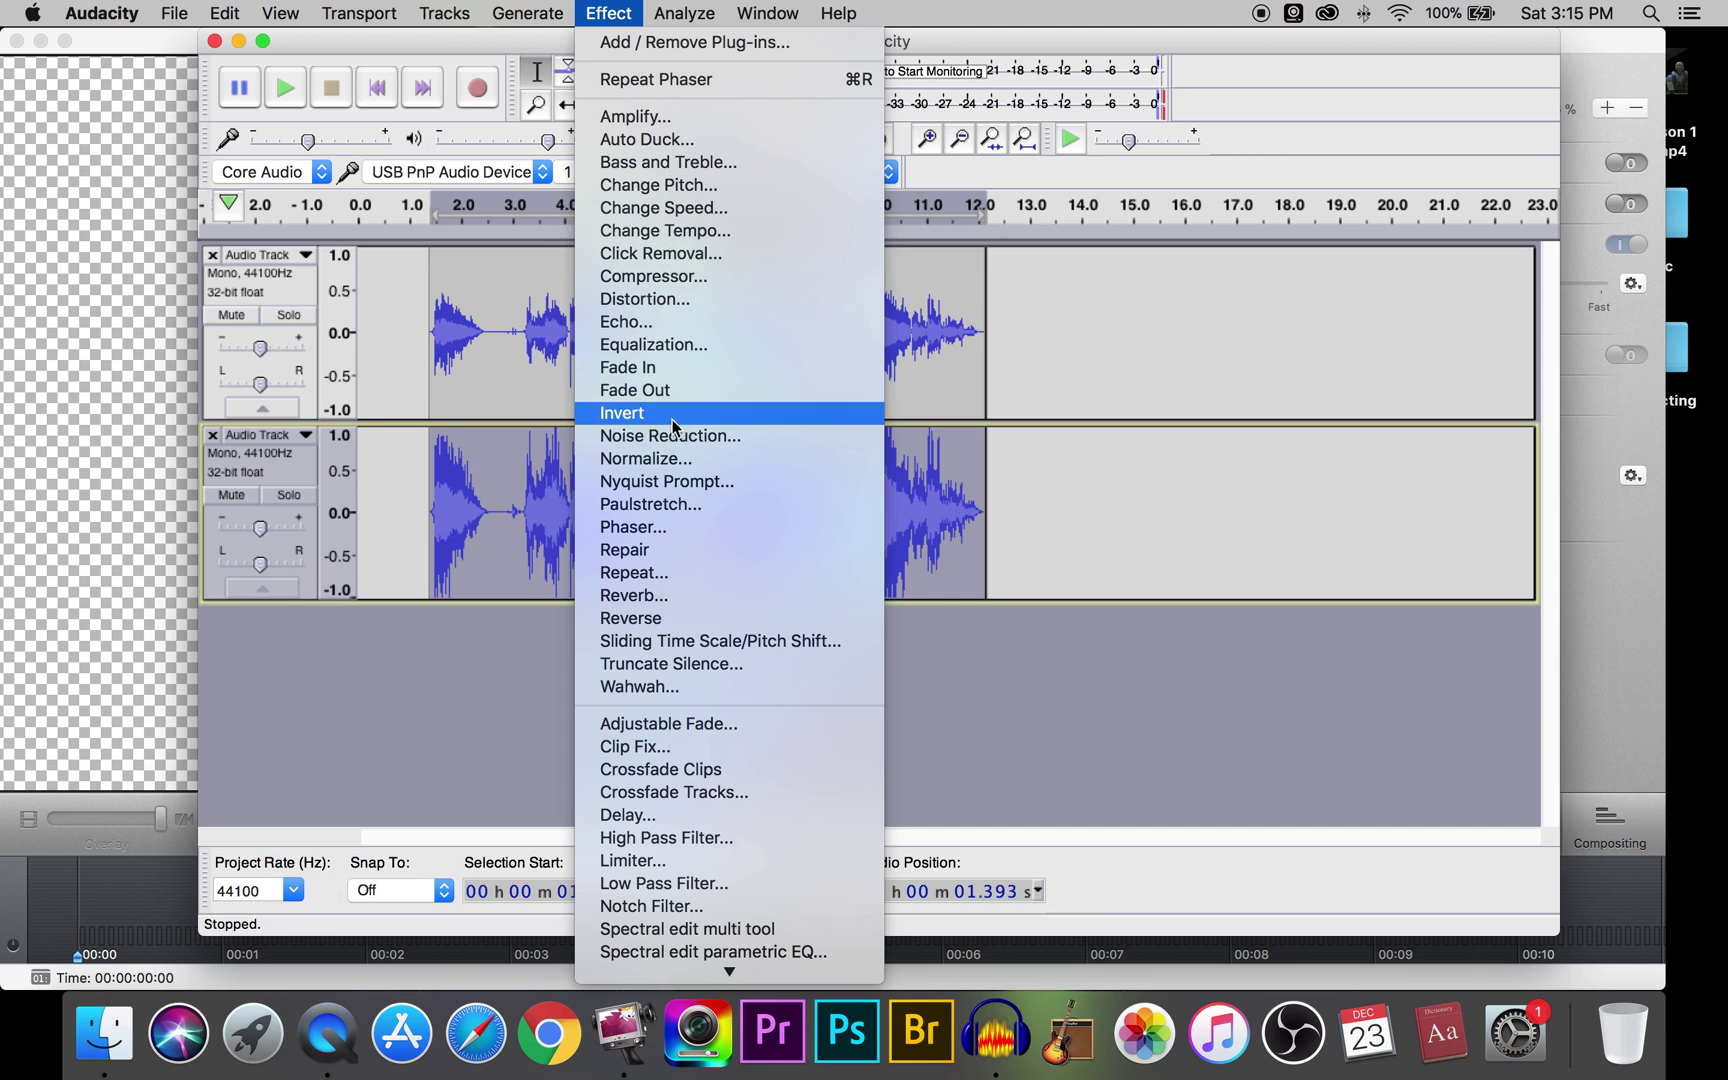
left_click(685, 348)
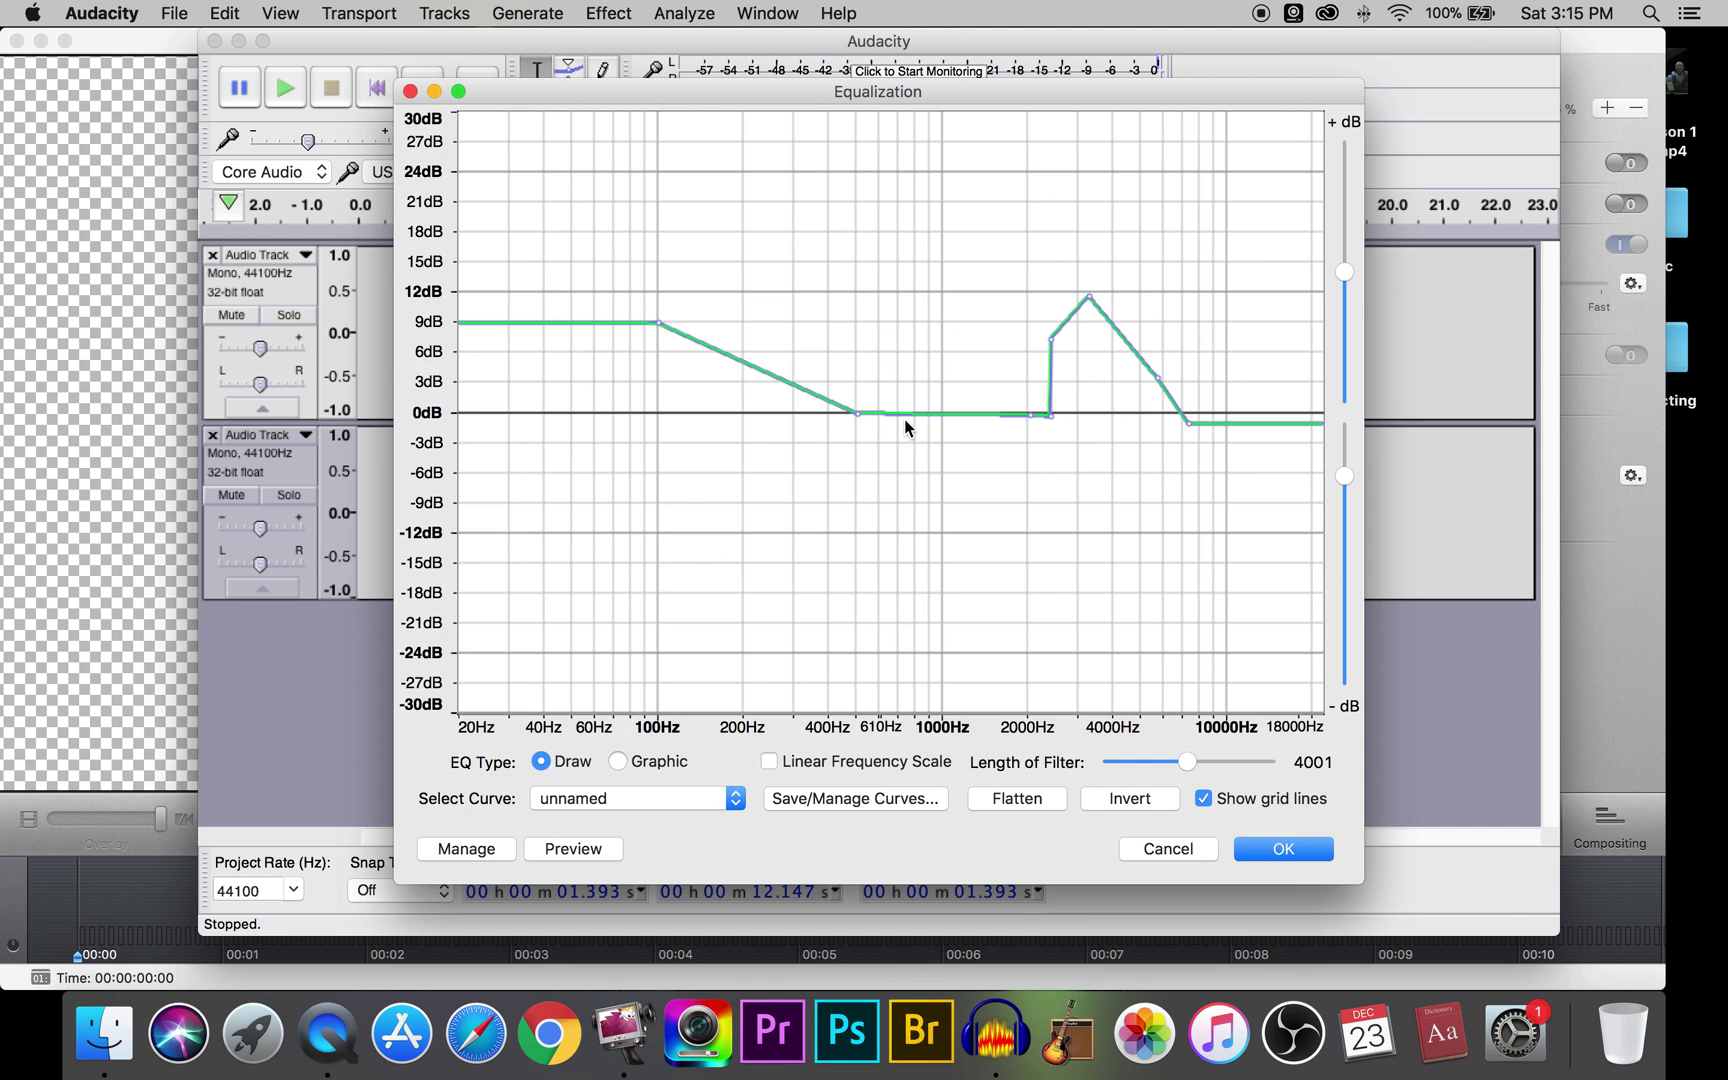
left_click(684, 801)
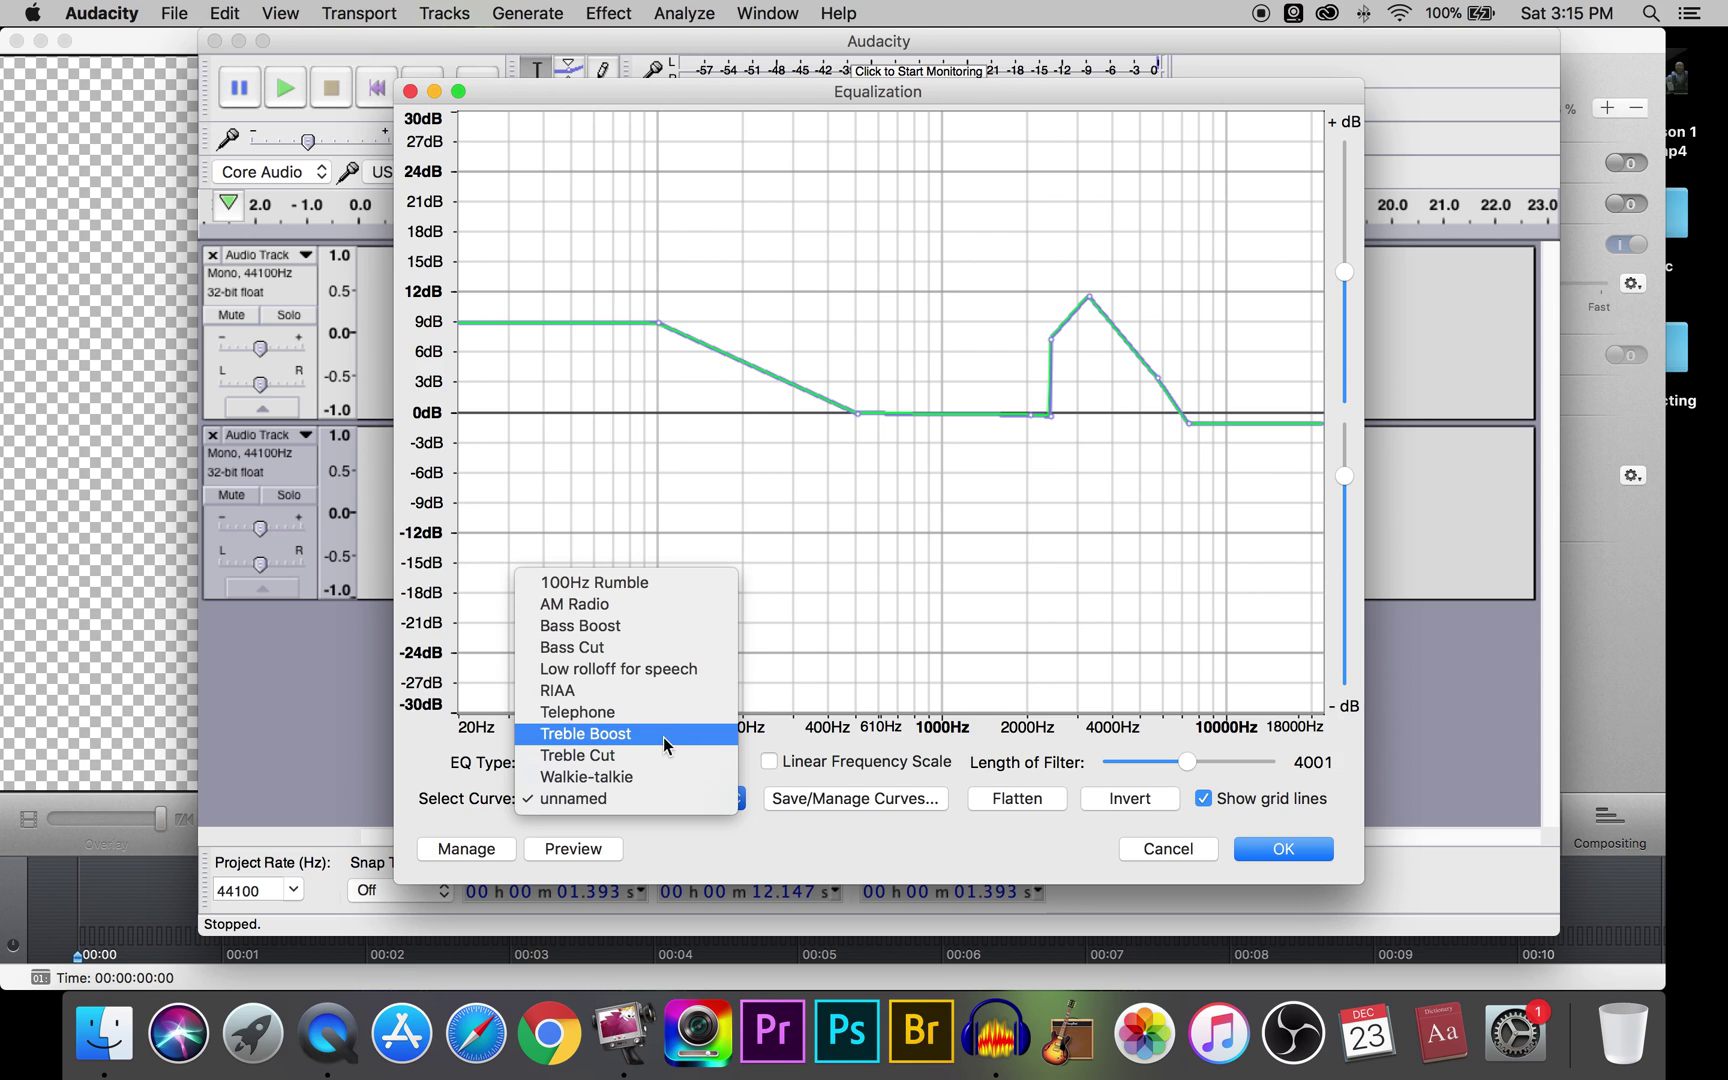
left_click(661, 754)
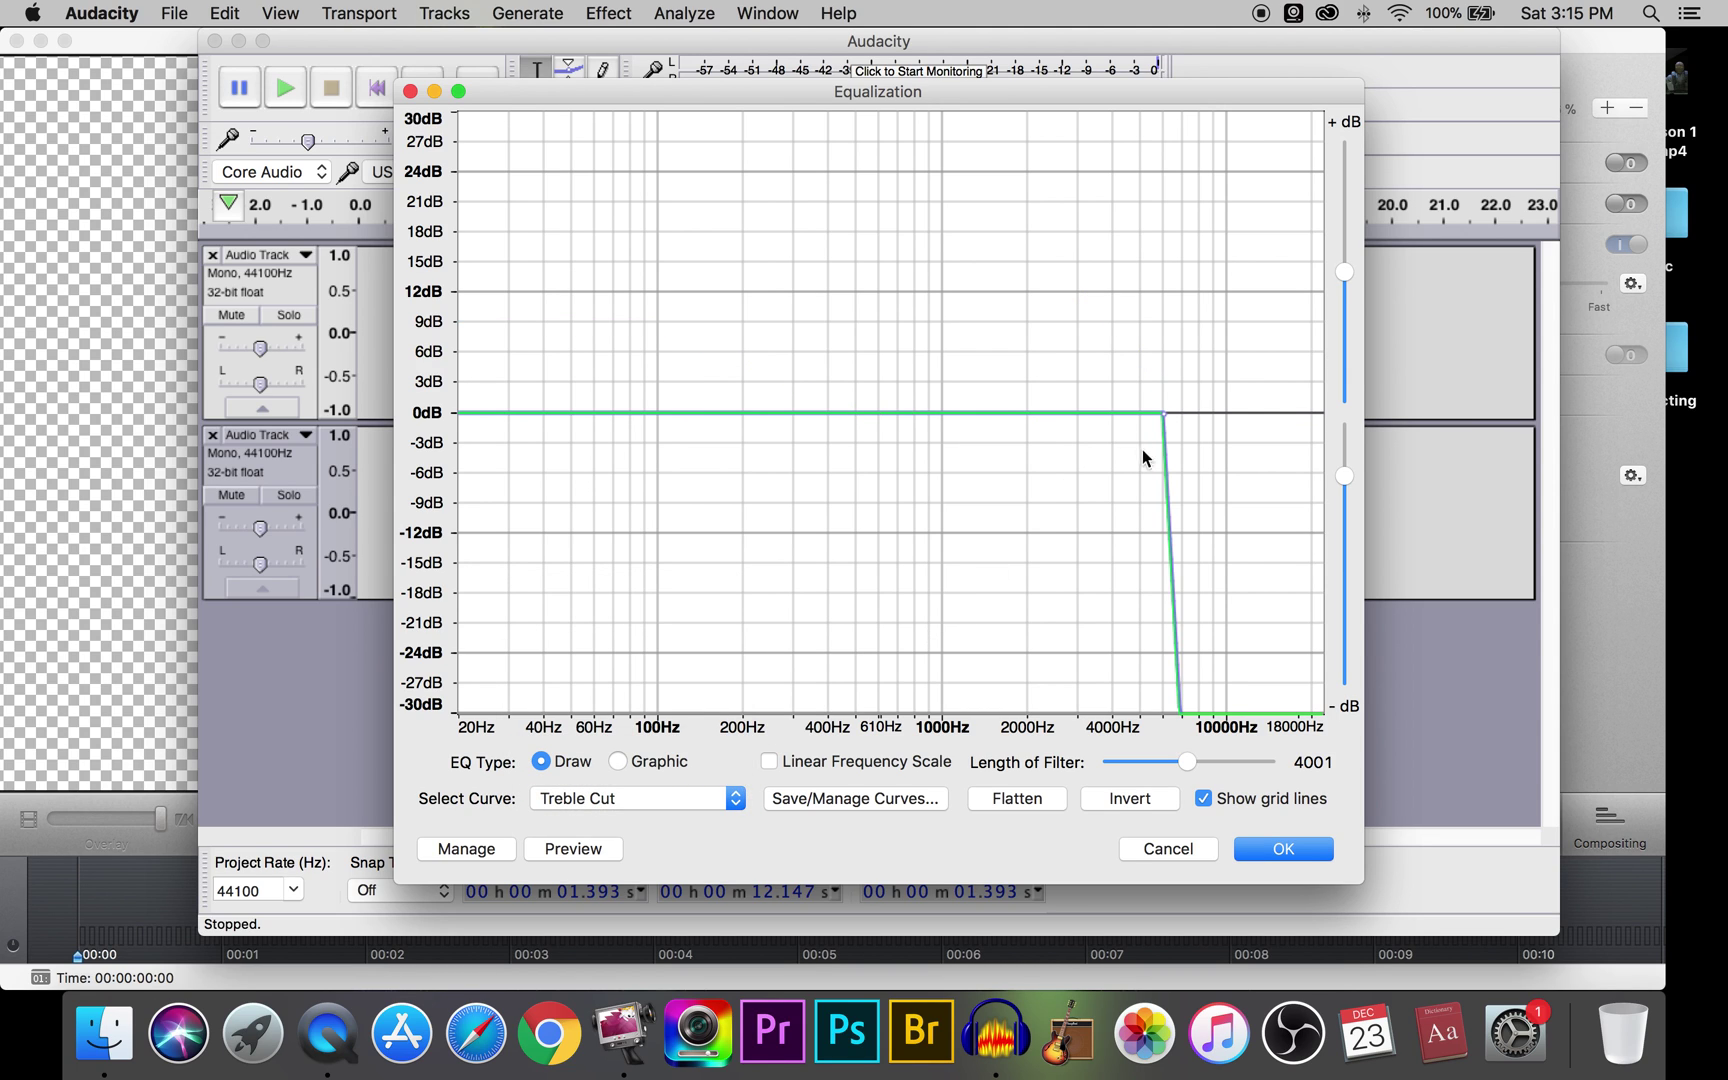
left_click(712, 797)
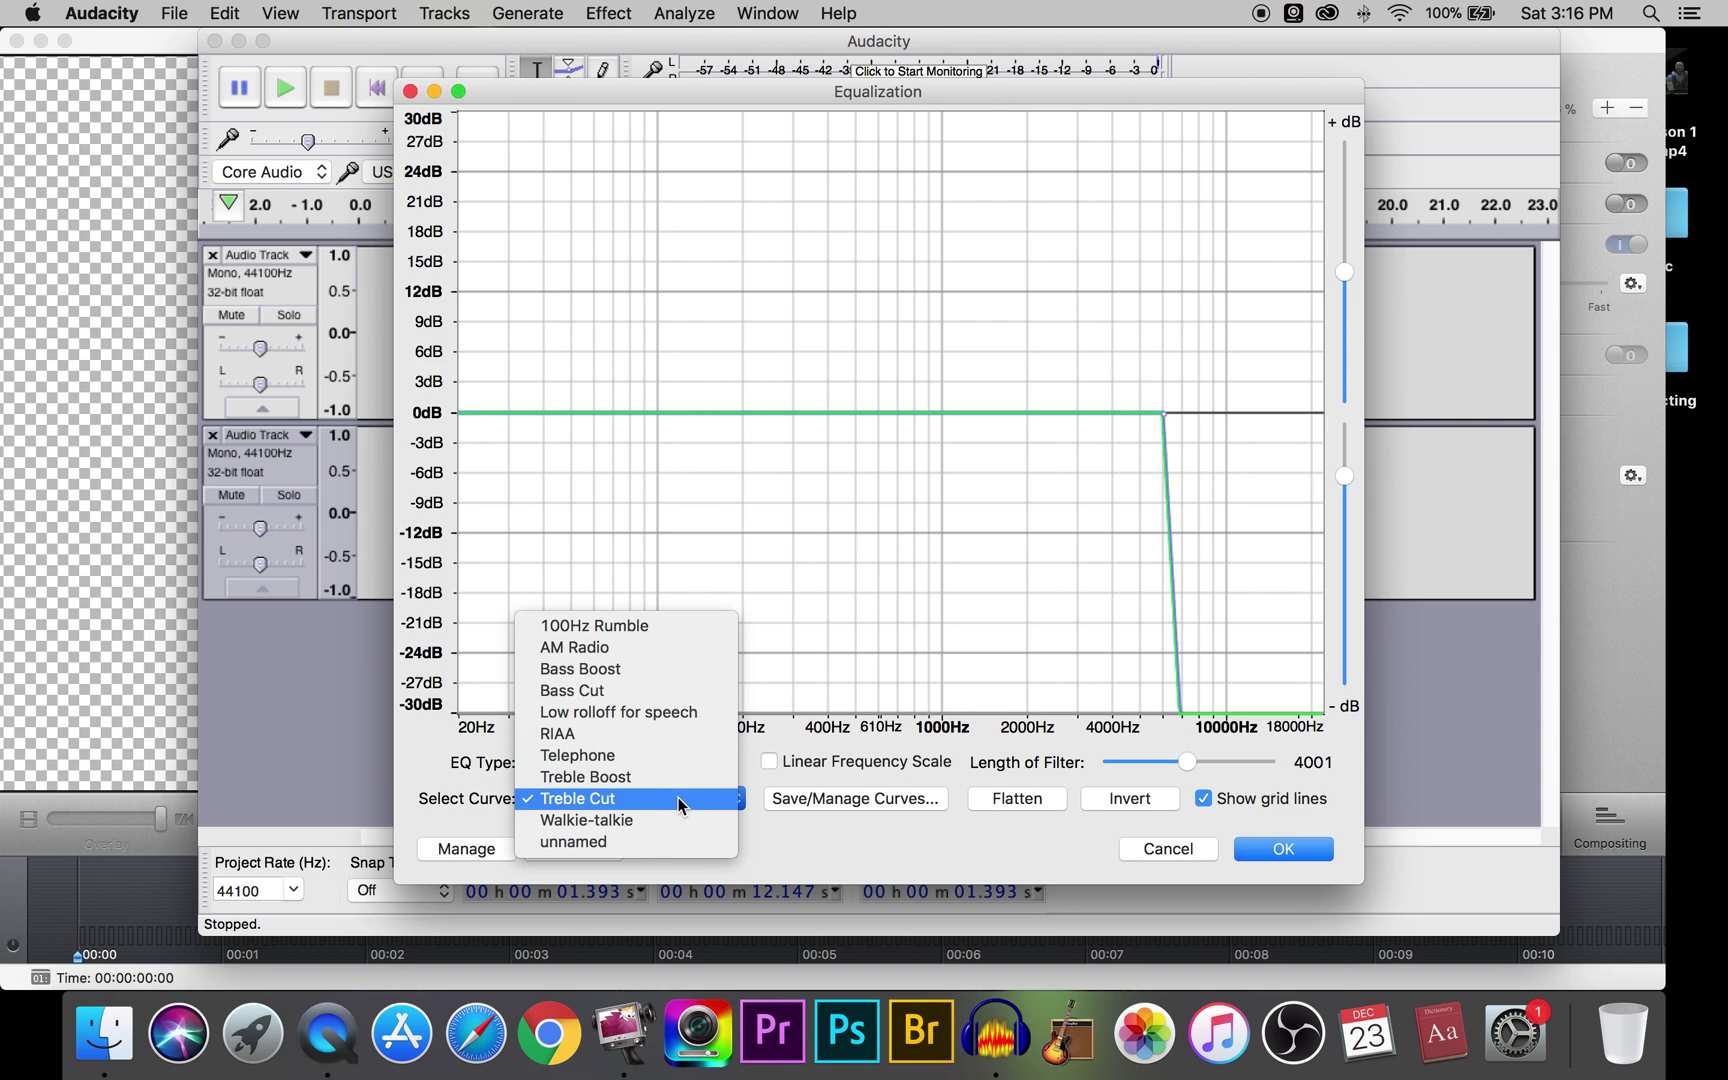
left_click(677, 798)
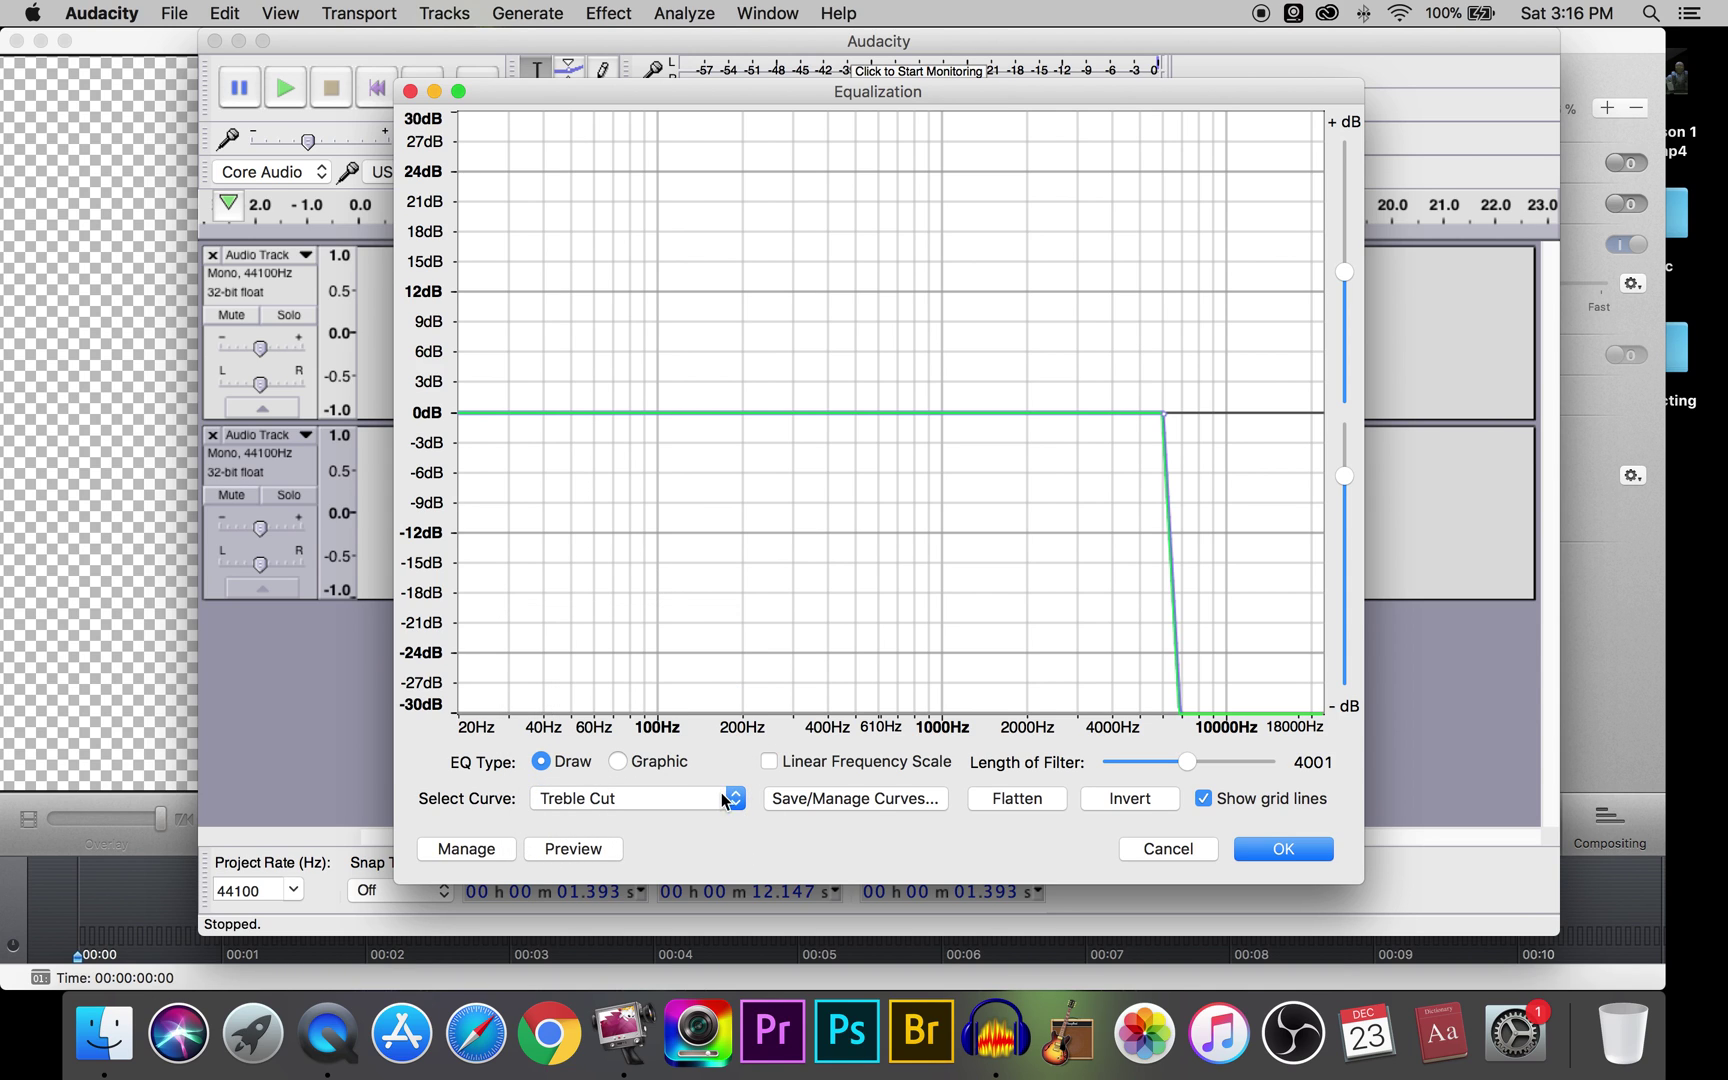
Reshape the curve: cutoff near 10000 Hz, boost peak around 3000–10000 Hz
left_click_drag(1182, 720, 1269, 421)
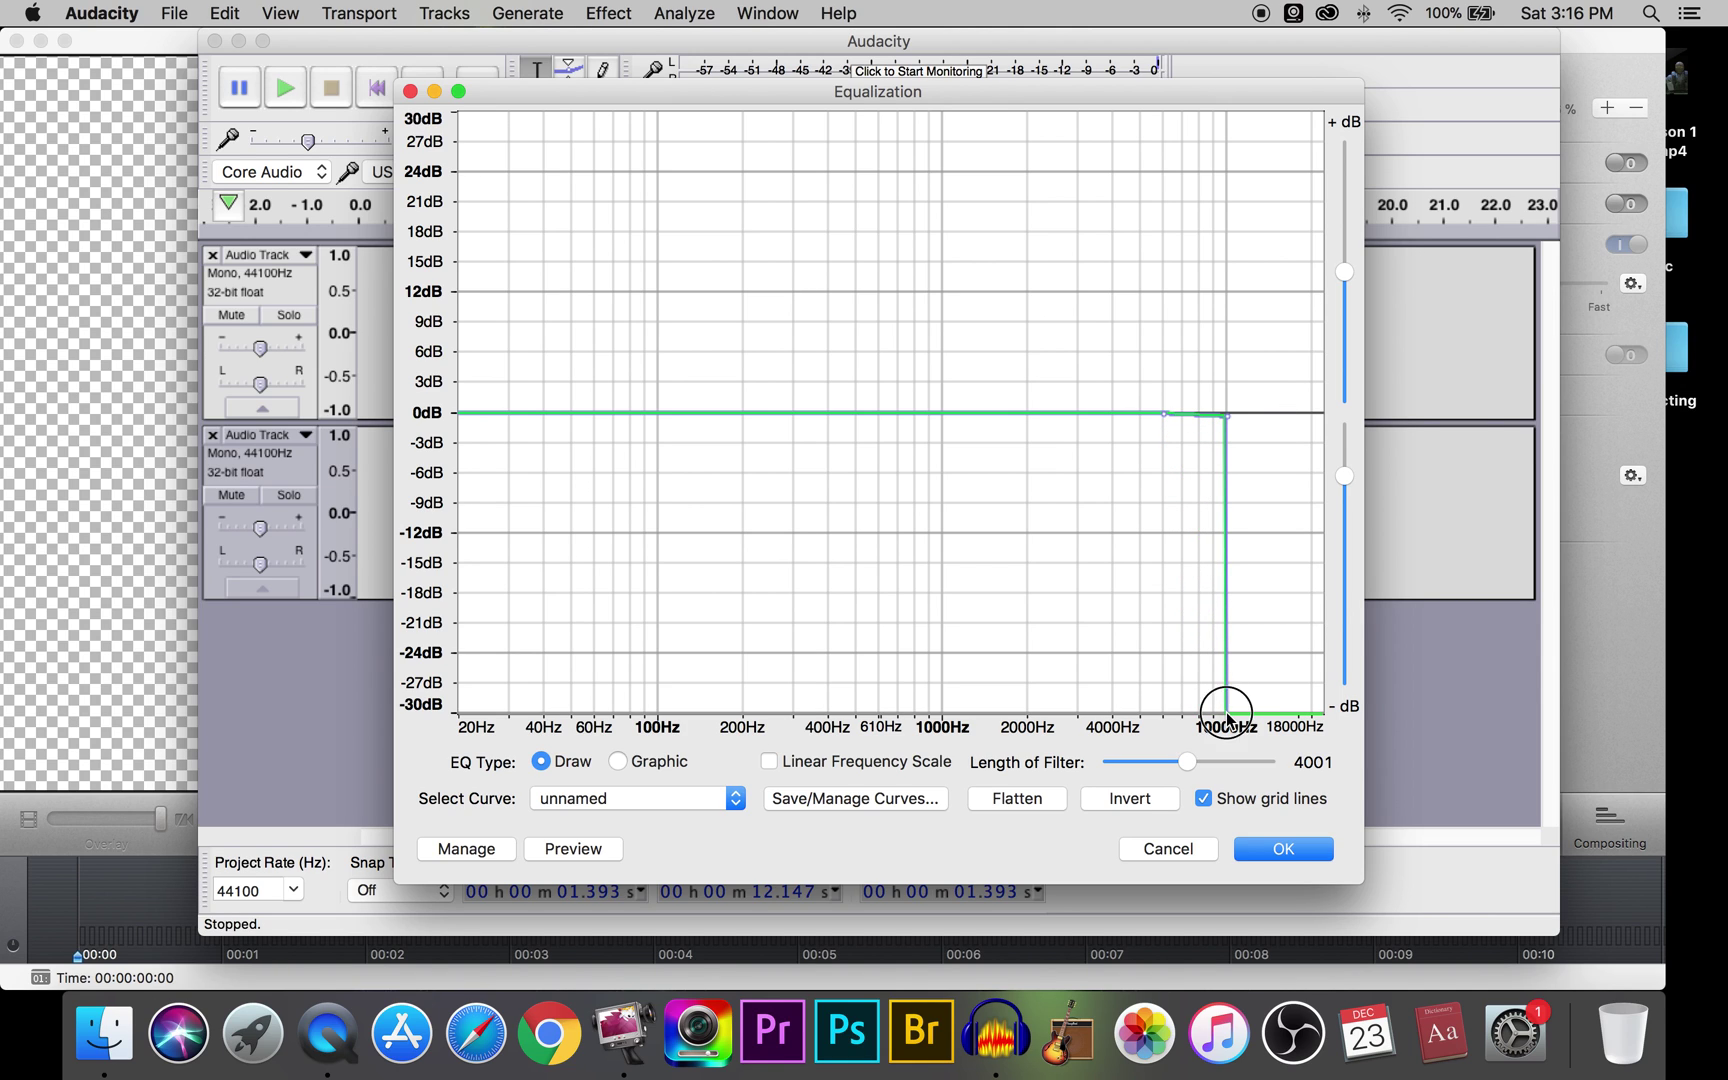
left_click_drag(1337, 483, 1253, 418)
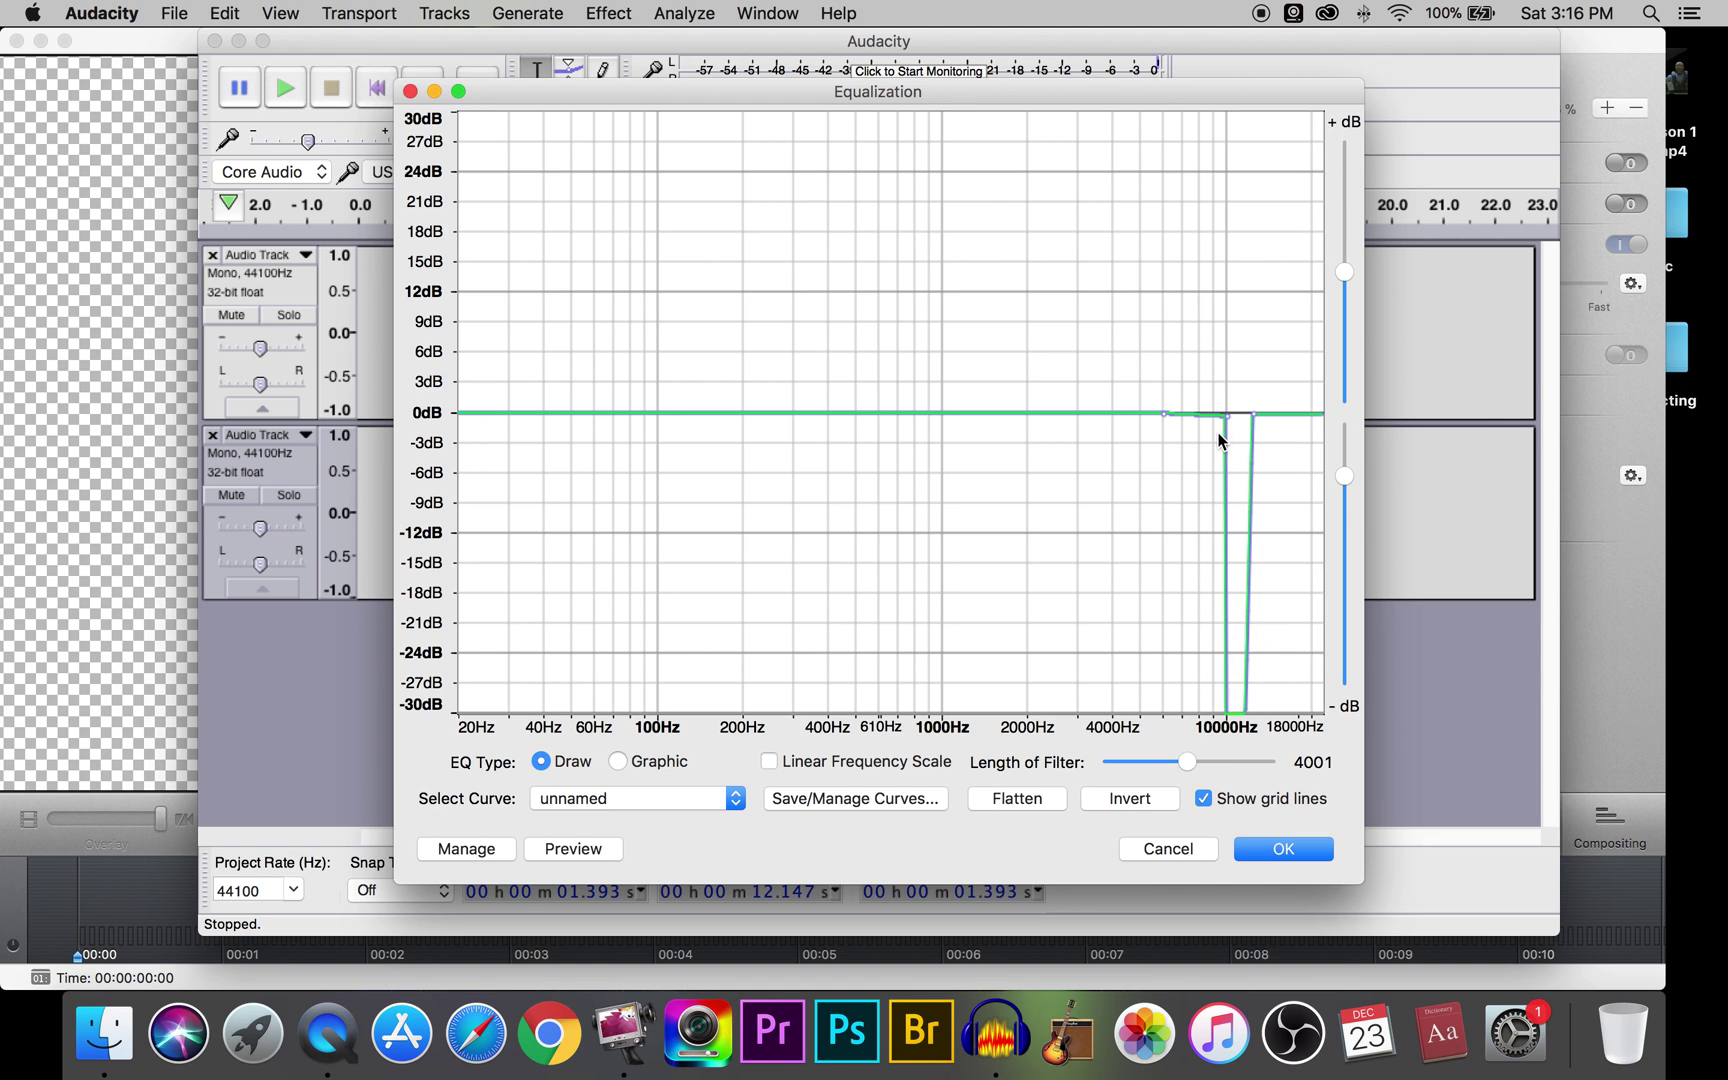
left_click_drag(1161, 415, 1032, 410)
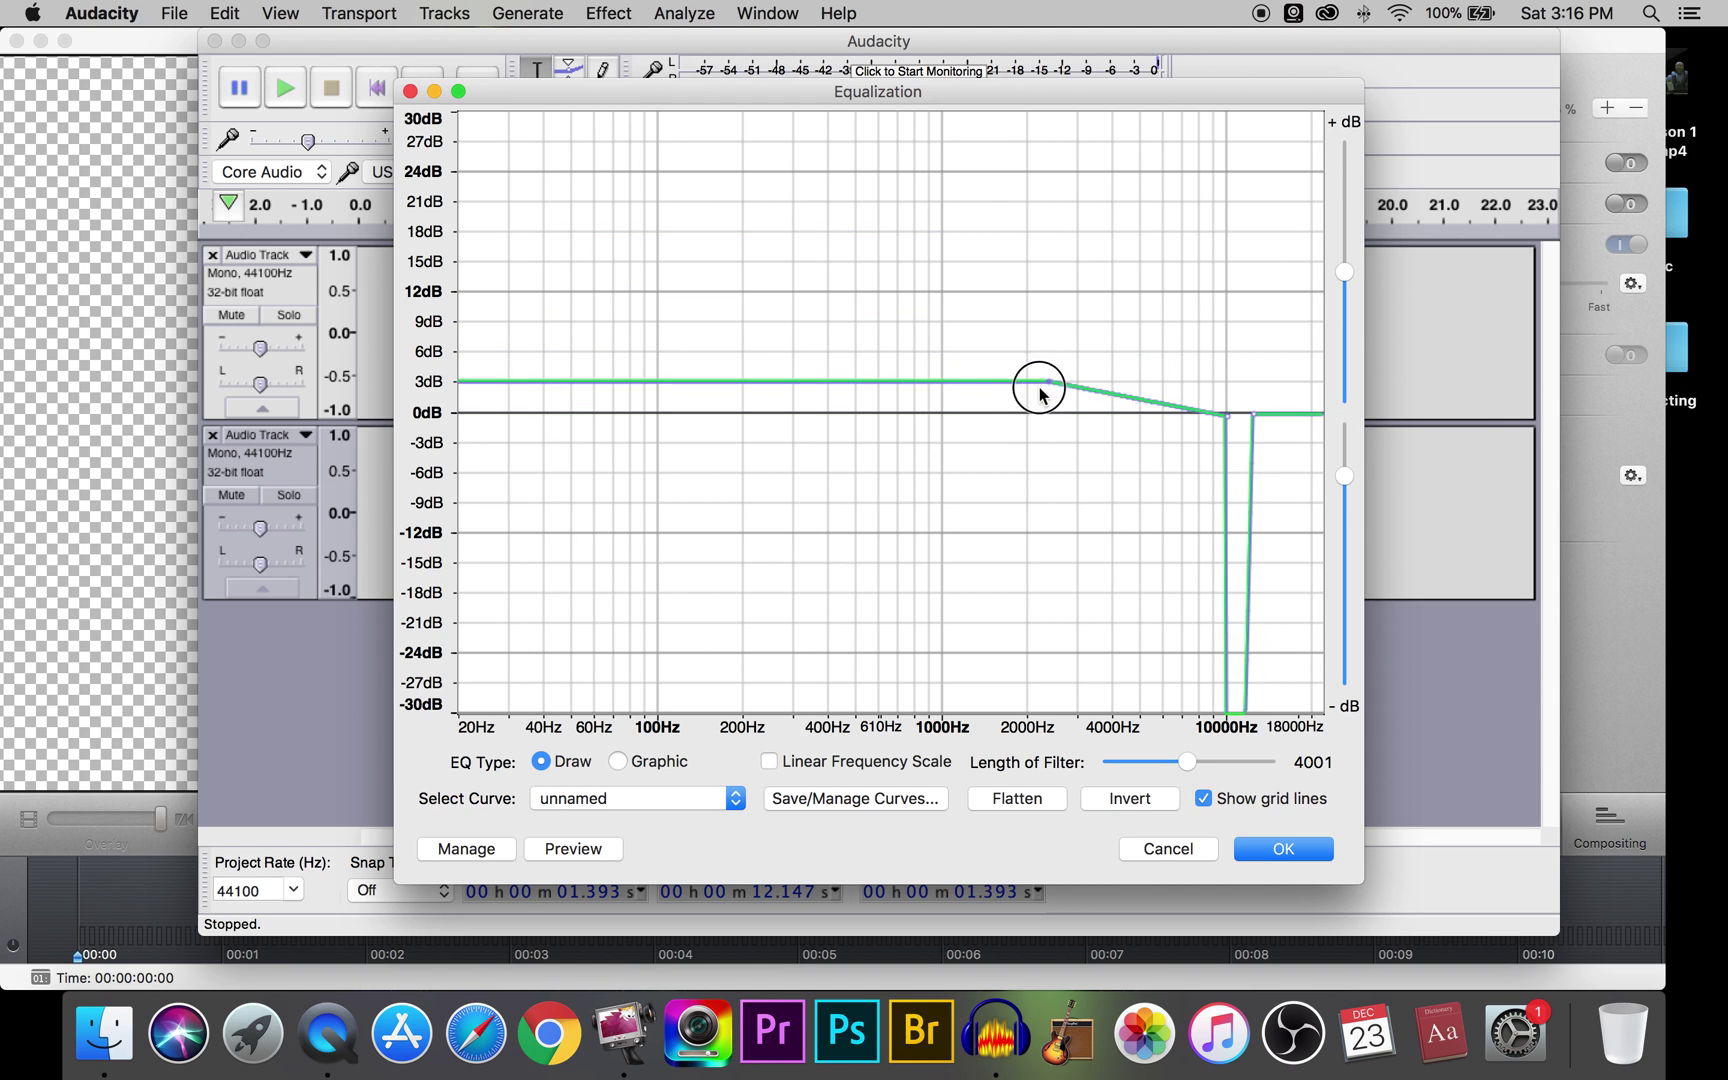
mouse_move(1100, 359)
left_mouse_down()
mouse_move(1087, 288)
mouse_move(1157, 240)
left_mouse_up()
left_click_drag(1198, 313, 1229, 252)
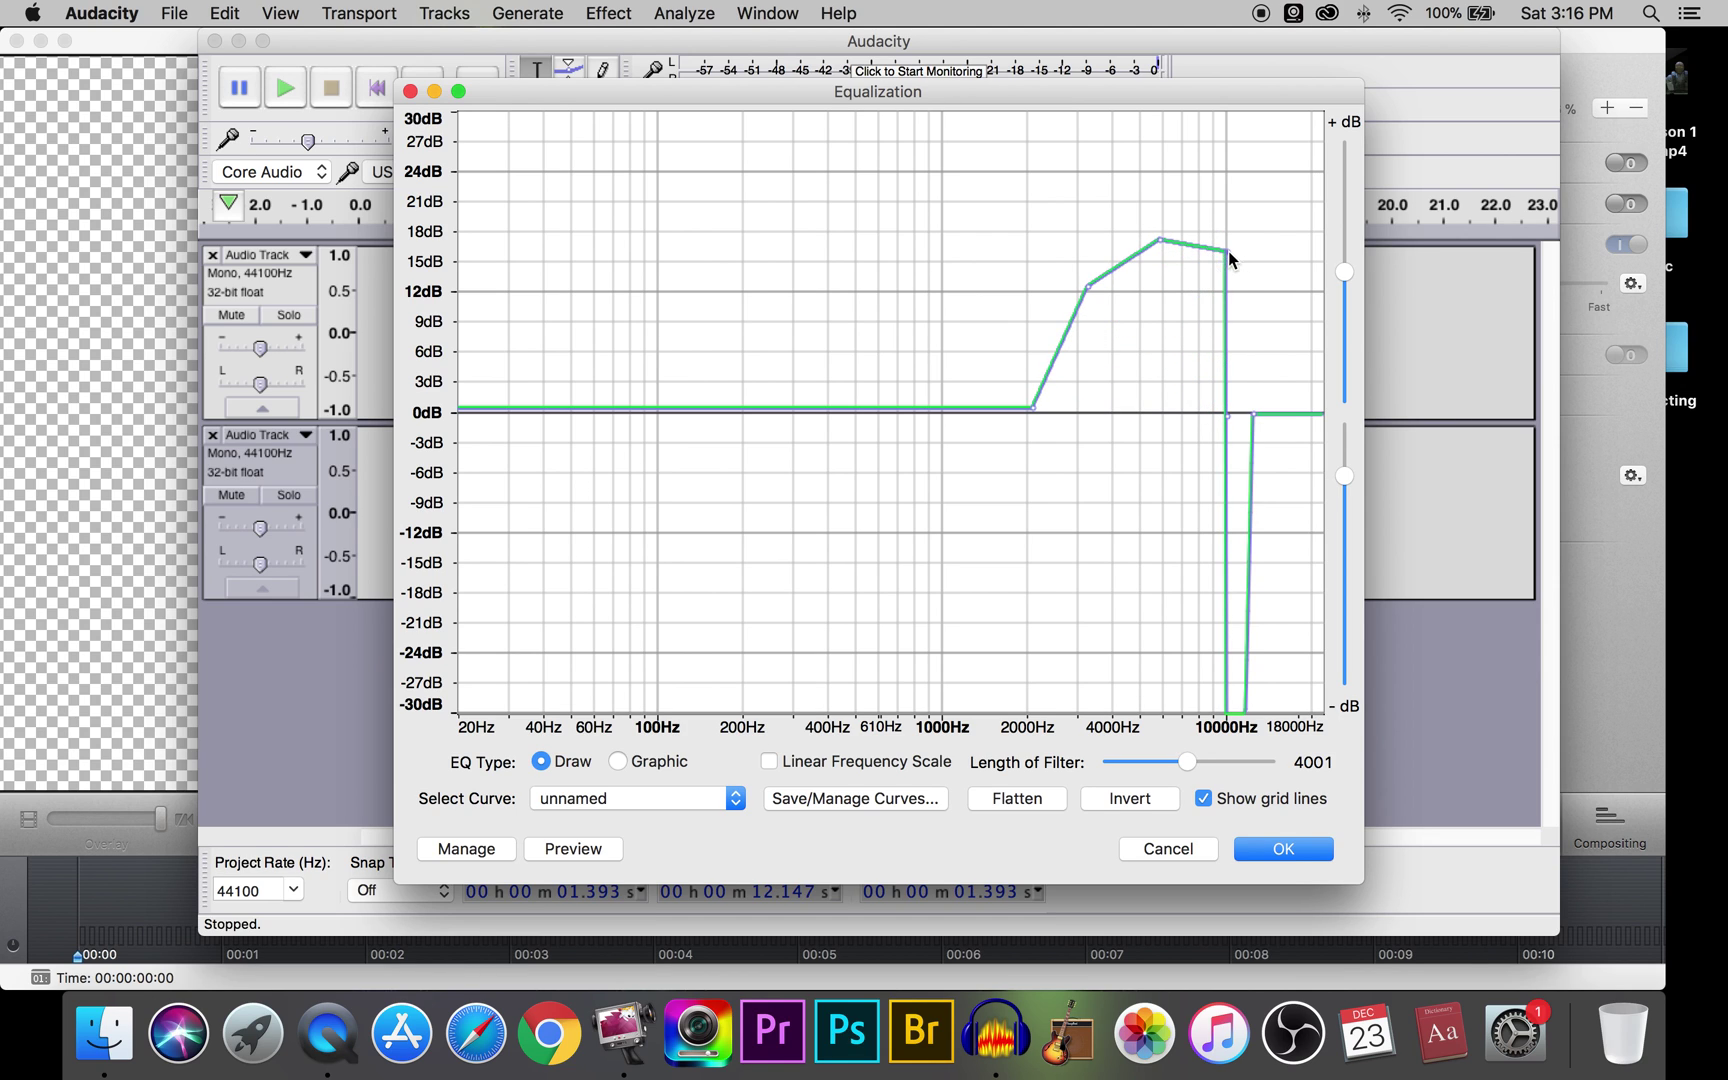
mouse_move(1226, 324)
left_mouse_down()
mouse_move(1246, 309)
mouse_move(1247, 256)
left_mouse_up()
mouse_move(1243, 339)
left_mouse_down()
mouse_move(1227, 352)
mouse_move(1229, 251)
left_mouse_up()
left_click_drag(1226, 427, 1242, 354)
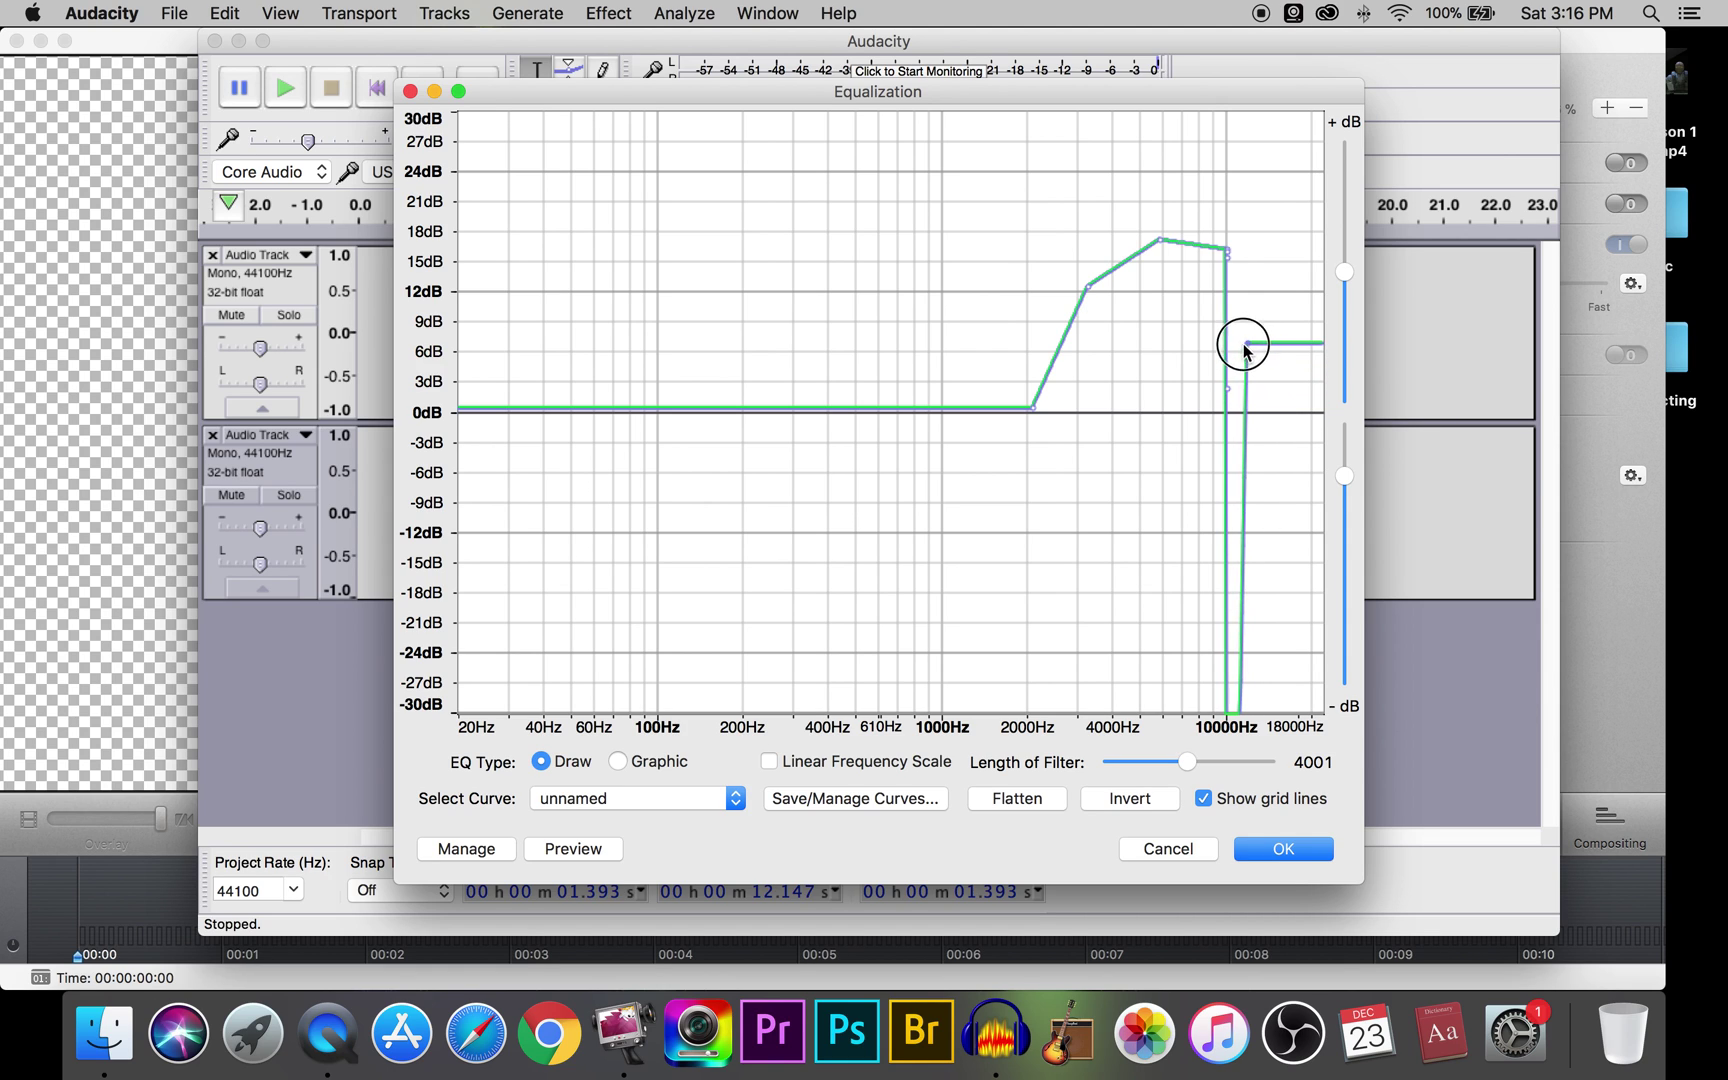
Preview the equalization, then lower the boost peak to about 12 dB
left_click(595, 851)
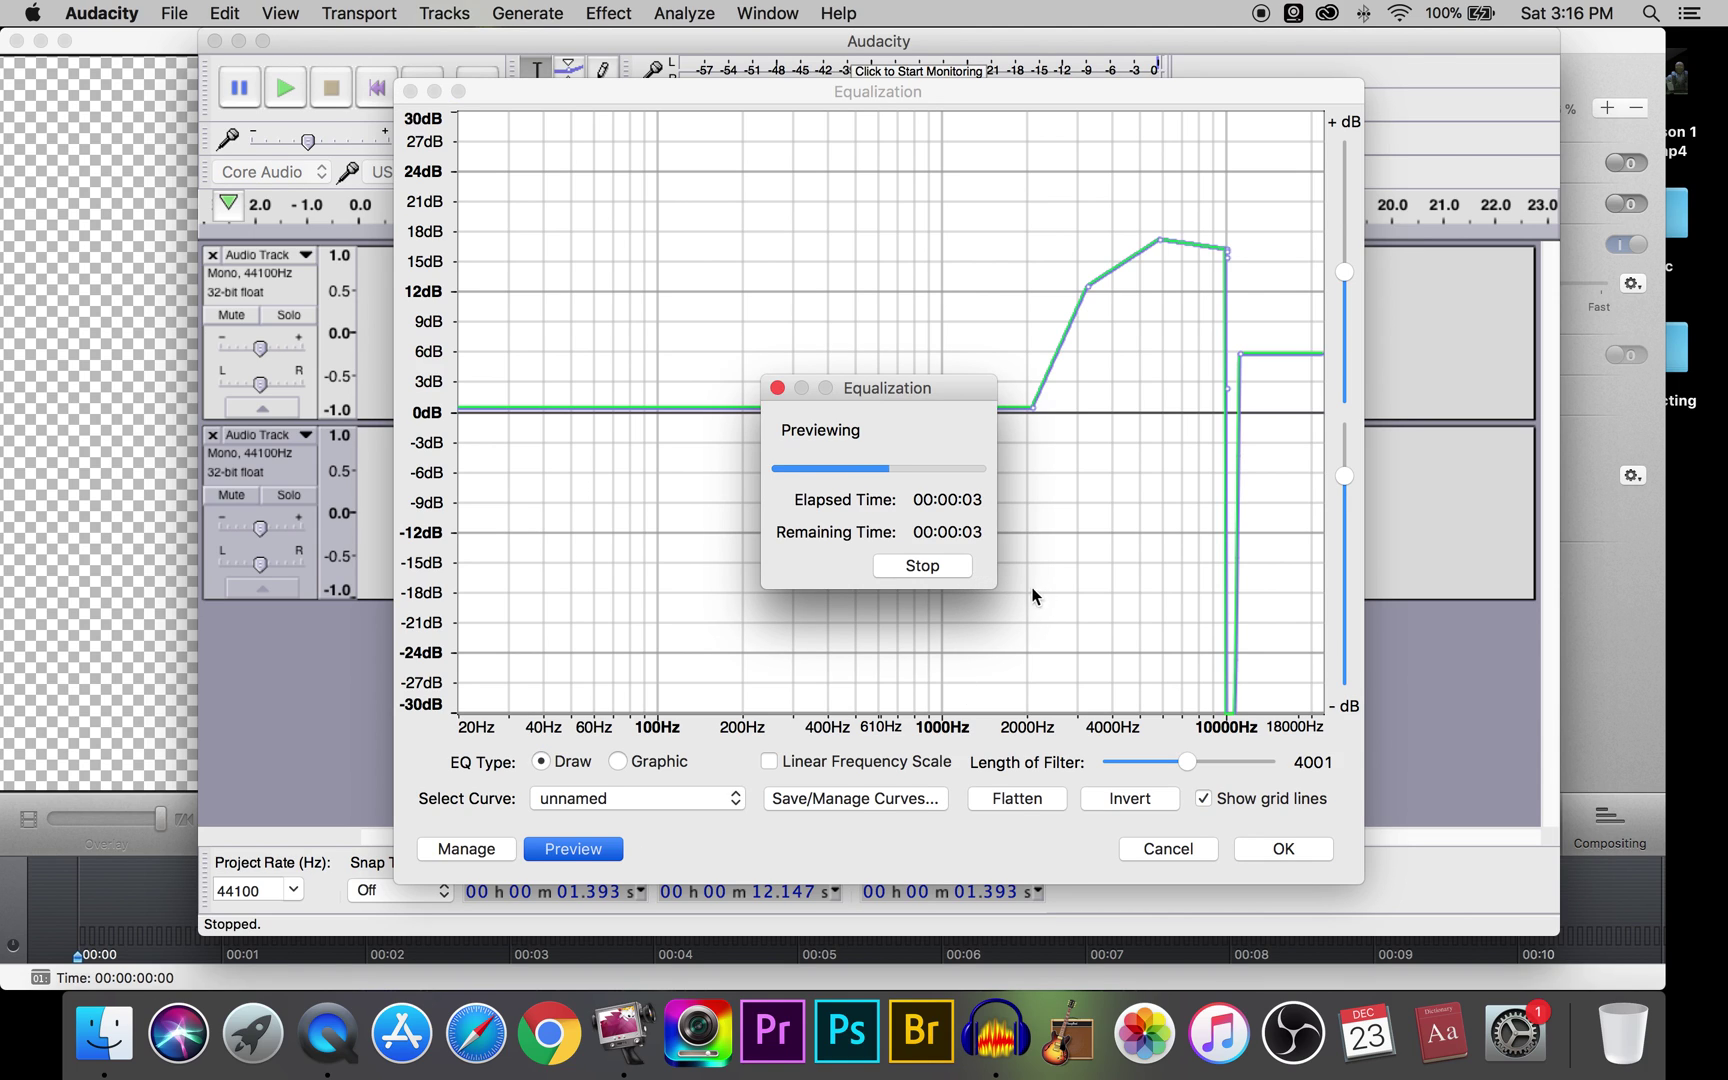
left_click(951, 570)
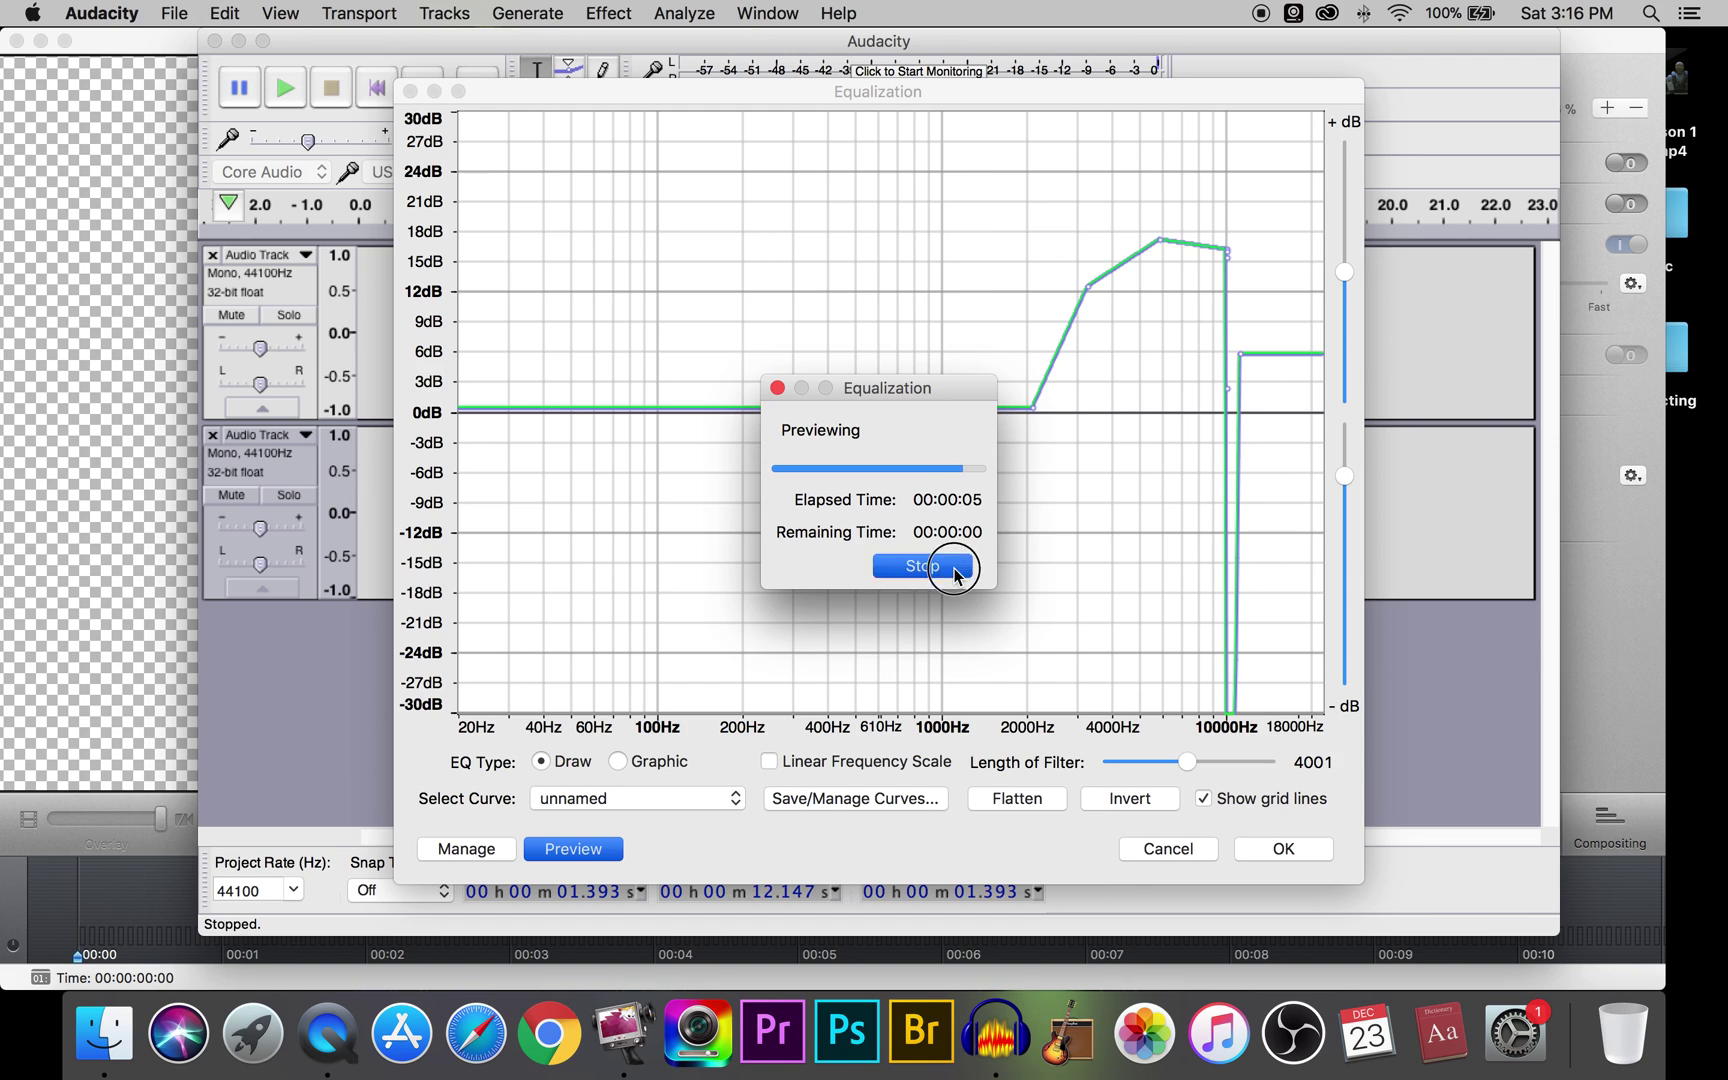
left_click_drag(1224, 249, 1202, 300)
mouse_move(1160, 240)
left_mouse_down()
mouse_move(1146, 287)
mouse_move(1080, 317)
left_mouse_up()
mouse_move(1227, 253)
left_mouse_down()
mouse_move(1216, 322)
mouse_move(1196, 331)
mouse_move(1213, 316)
left_mouse_up()
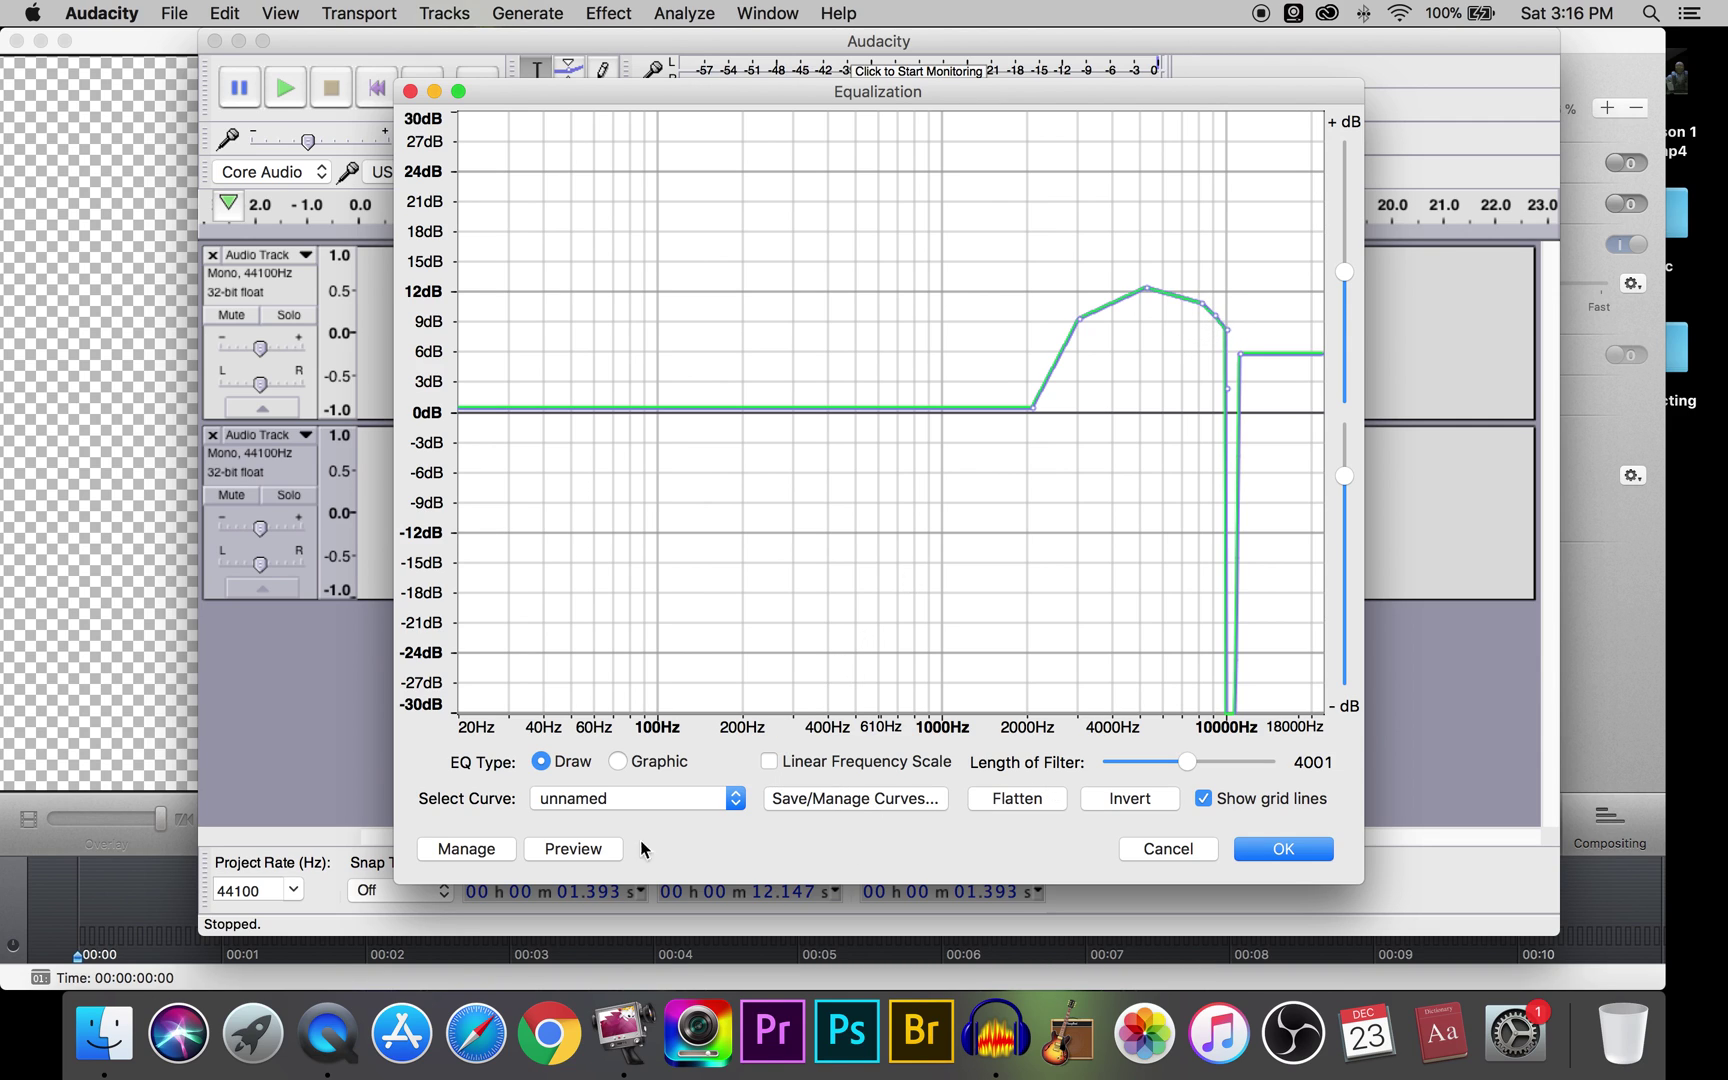
Keep lows and highs above 10000 Hz at 0 dB with the mid boost, preview, apply
left_click_drag(1027, 405, 1028, 423)
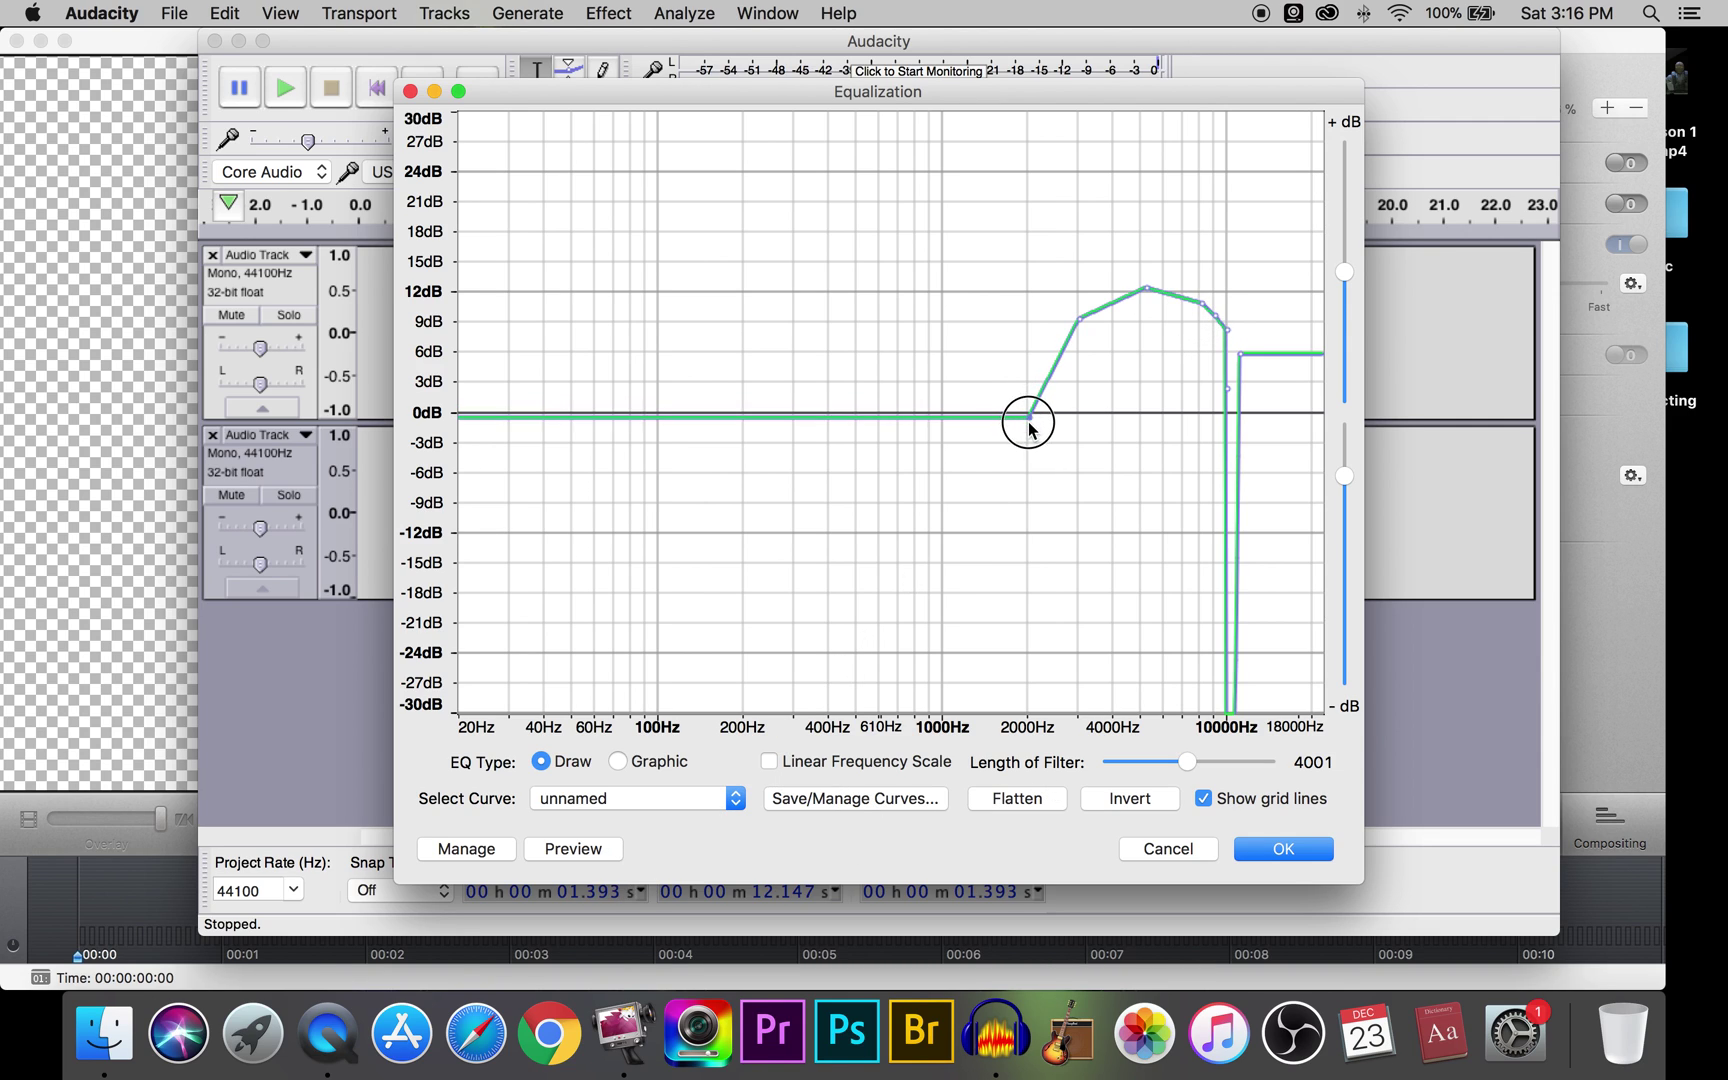
left_click(1083, 332)
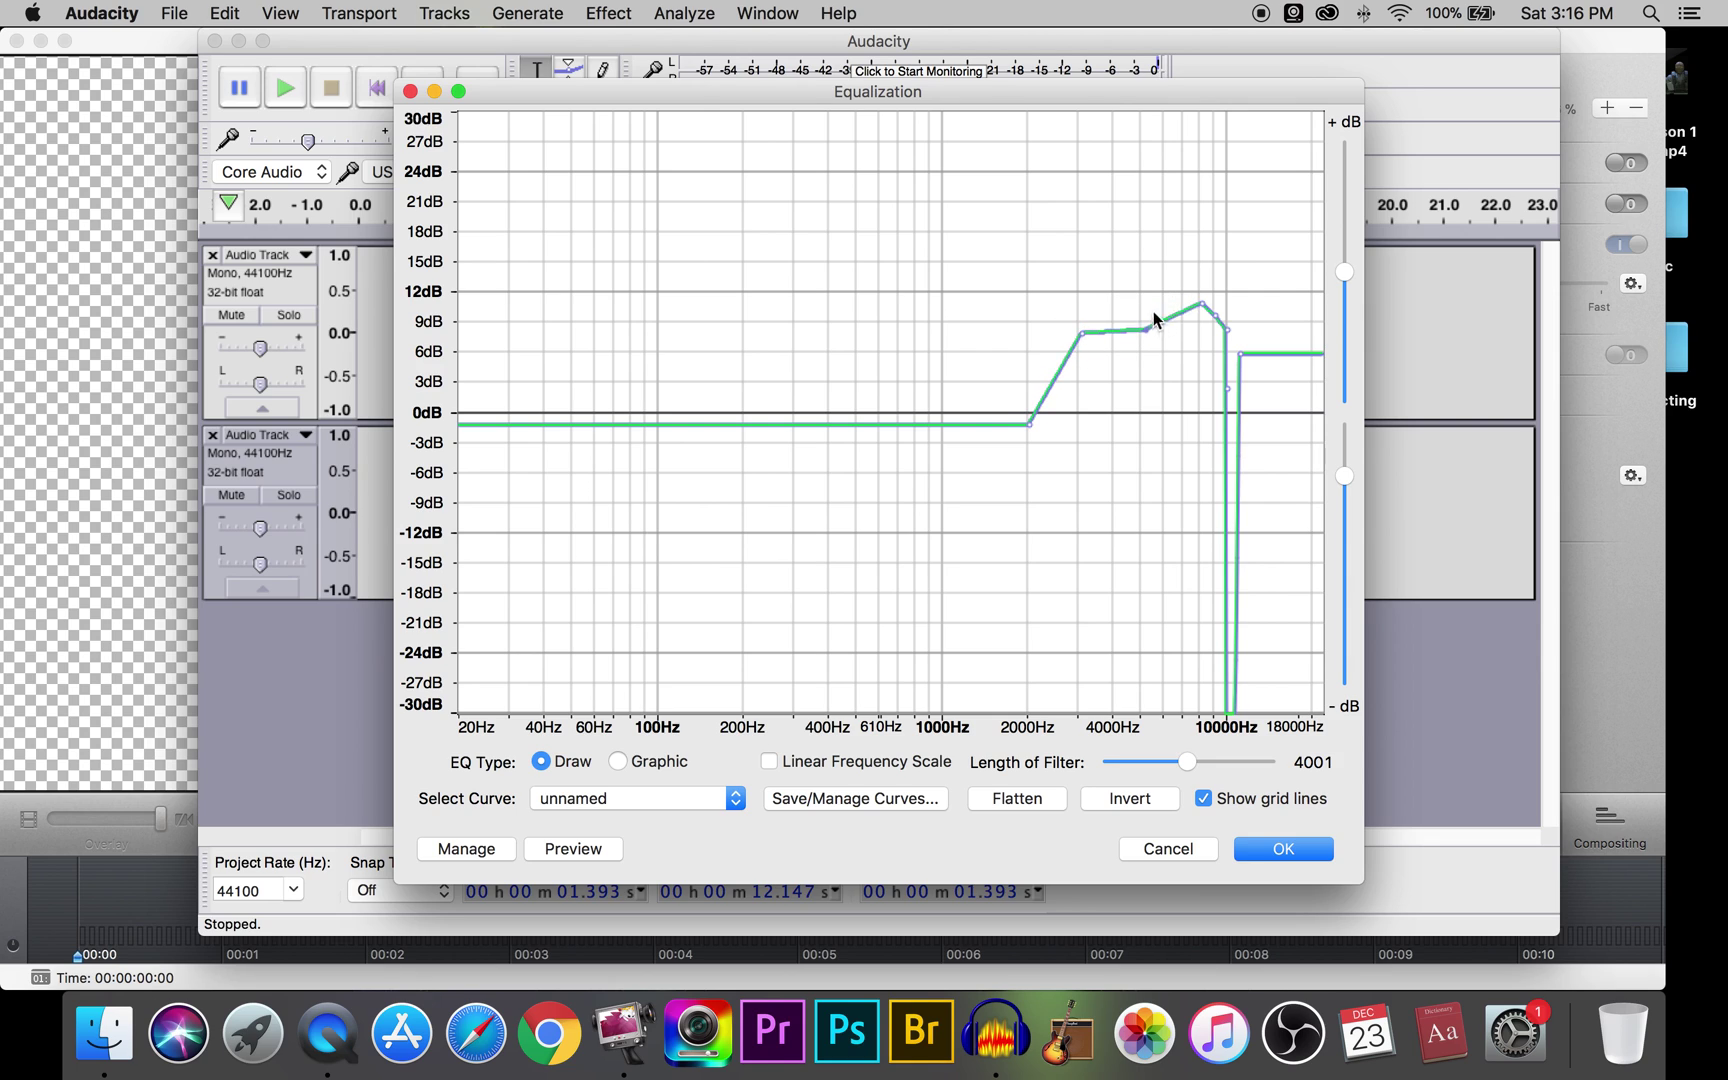
mouse_move(1194, 302)
left_mouse_down()
mouse_move(1216, 340)
mouse_move(1250, 657)
left_mouse_up()
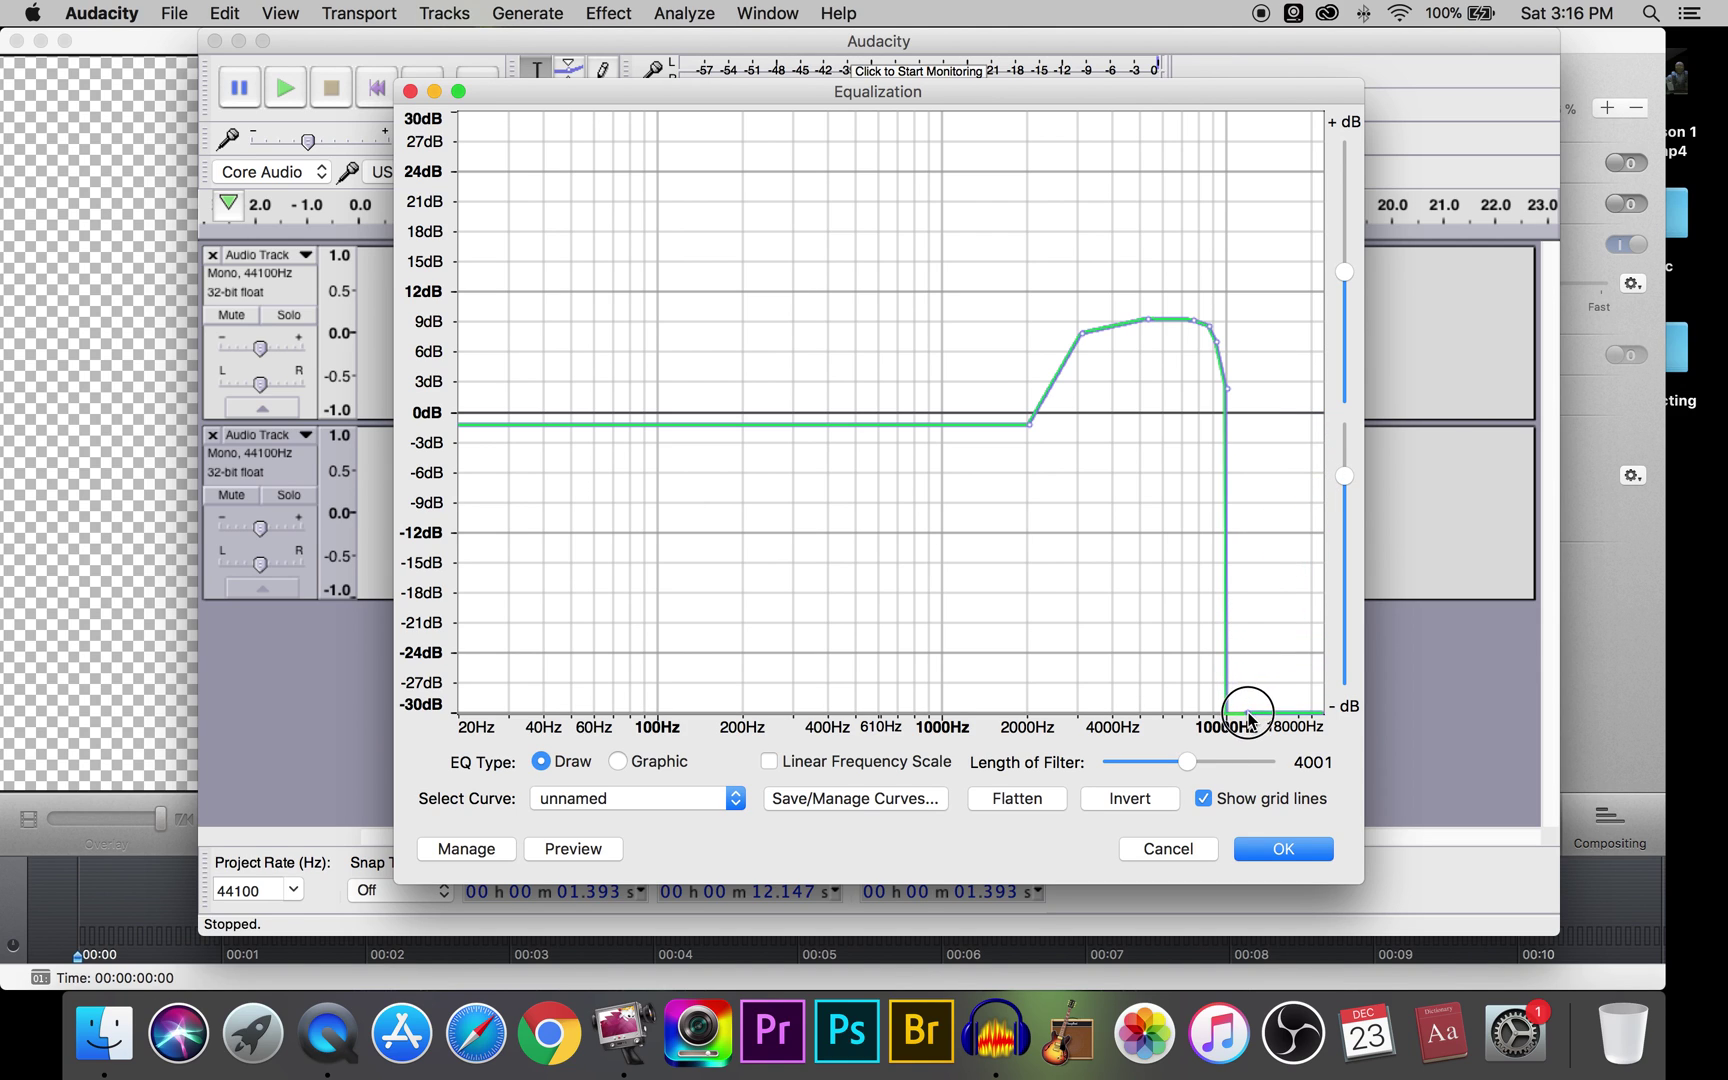
mouse_move(1248, 656)
left_mouse_down()
mouse_move(1228, 716)
mouse_move(1261, 671)
left_mouse_up()
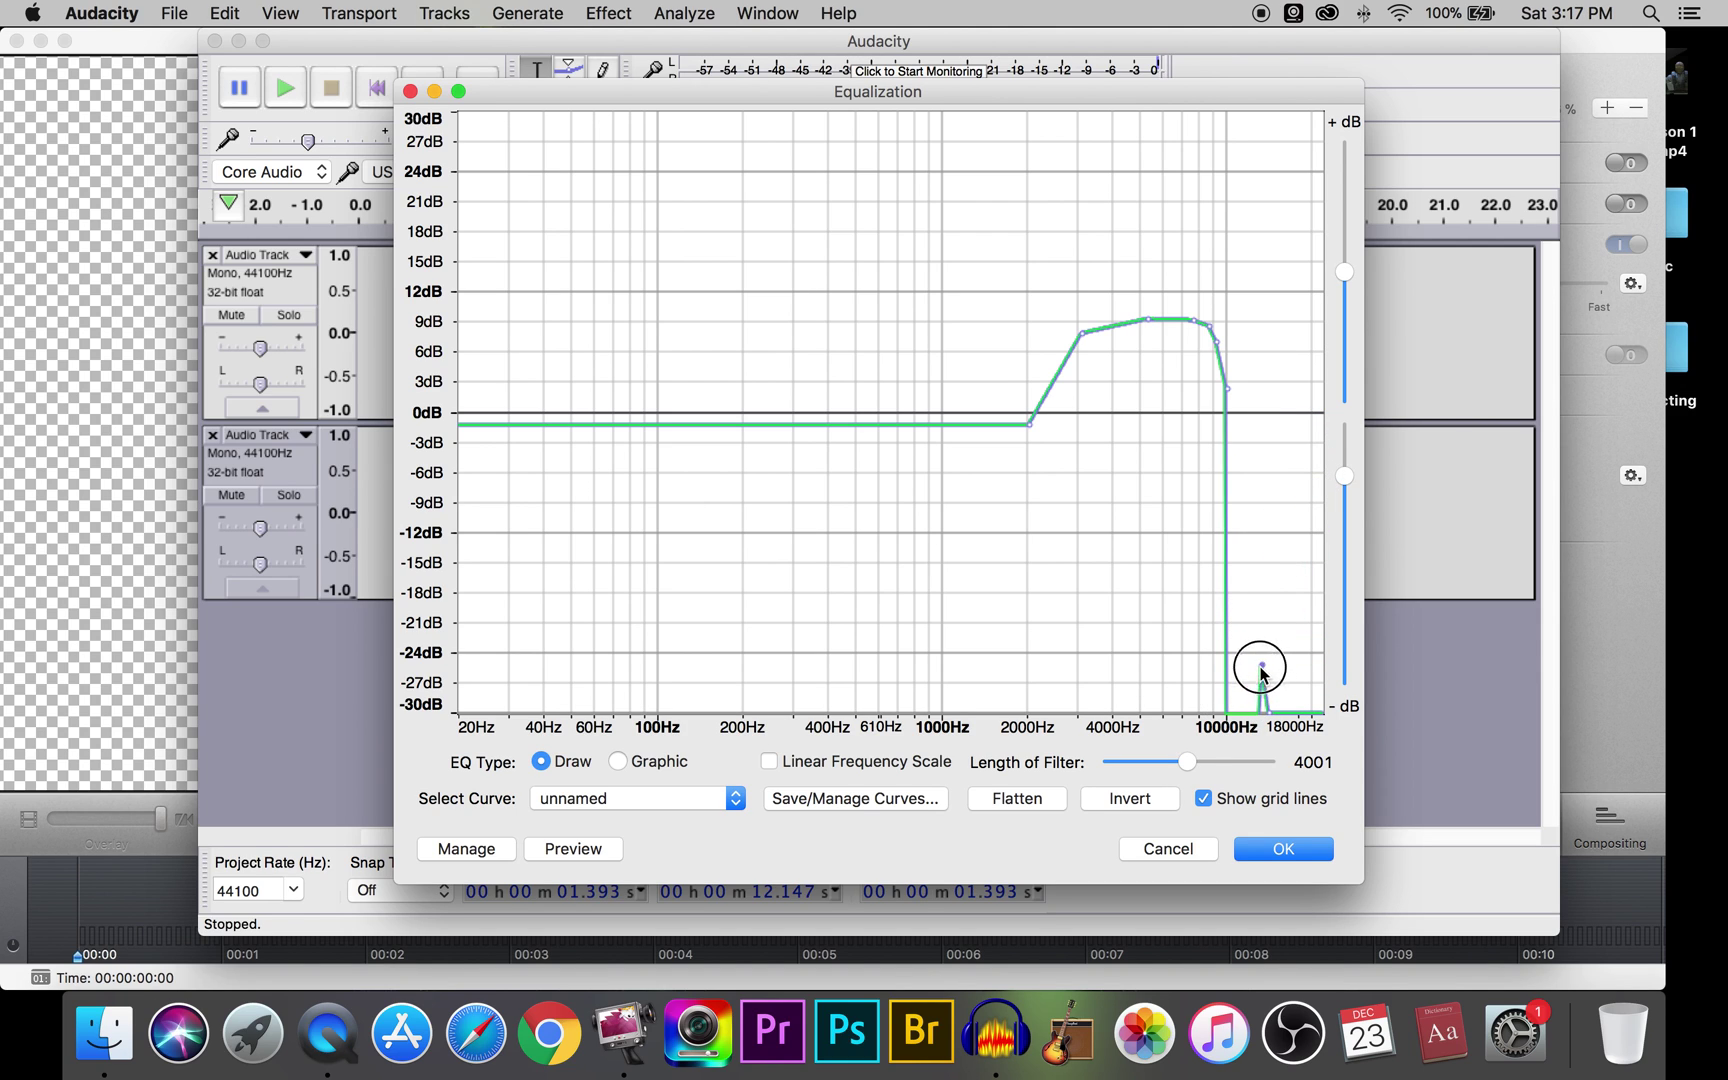
mouse_move(1277, 663)
left_mouse_down()
mouse_move(1276, 619)
mouse_move(1227, 624)
mouse_move(1226, 417)
left_mouse_up()
left_click_drag(1275, 623, 1293, 418)
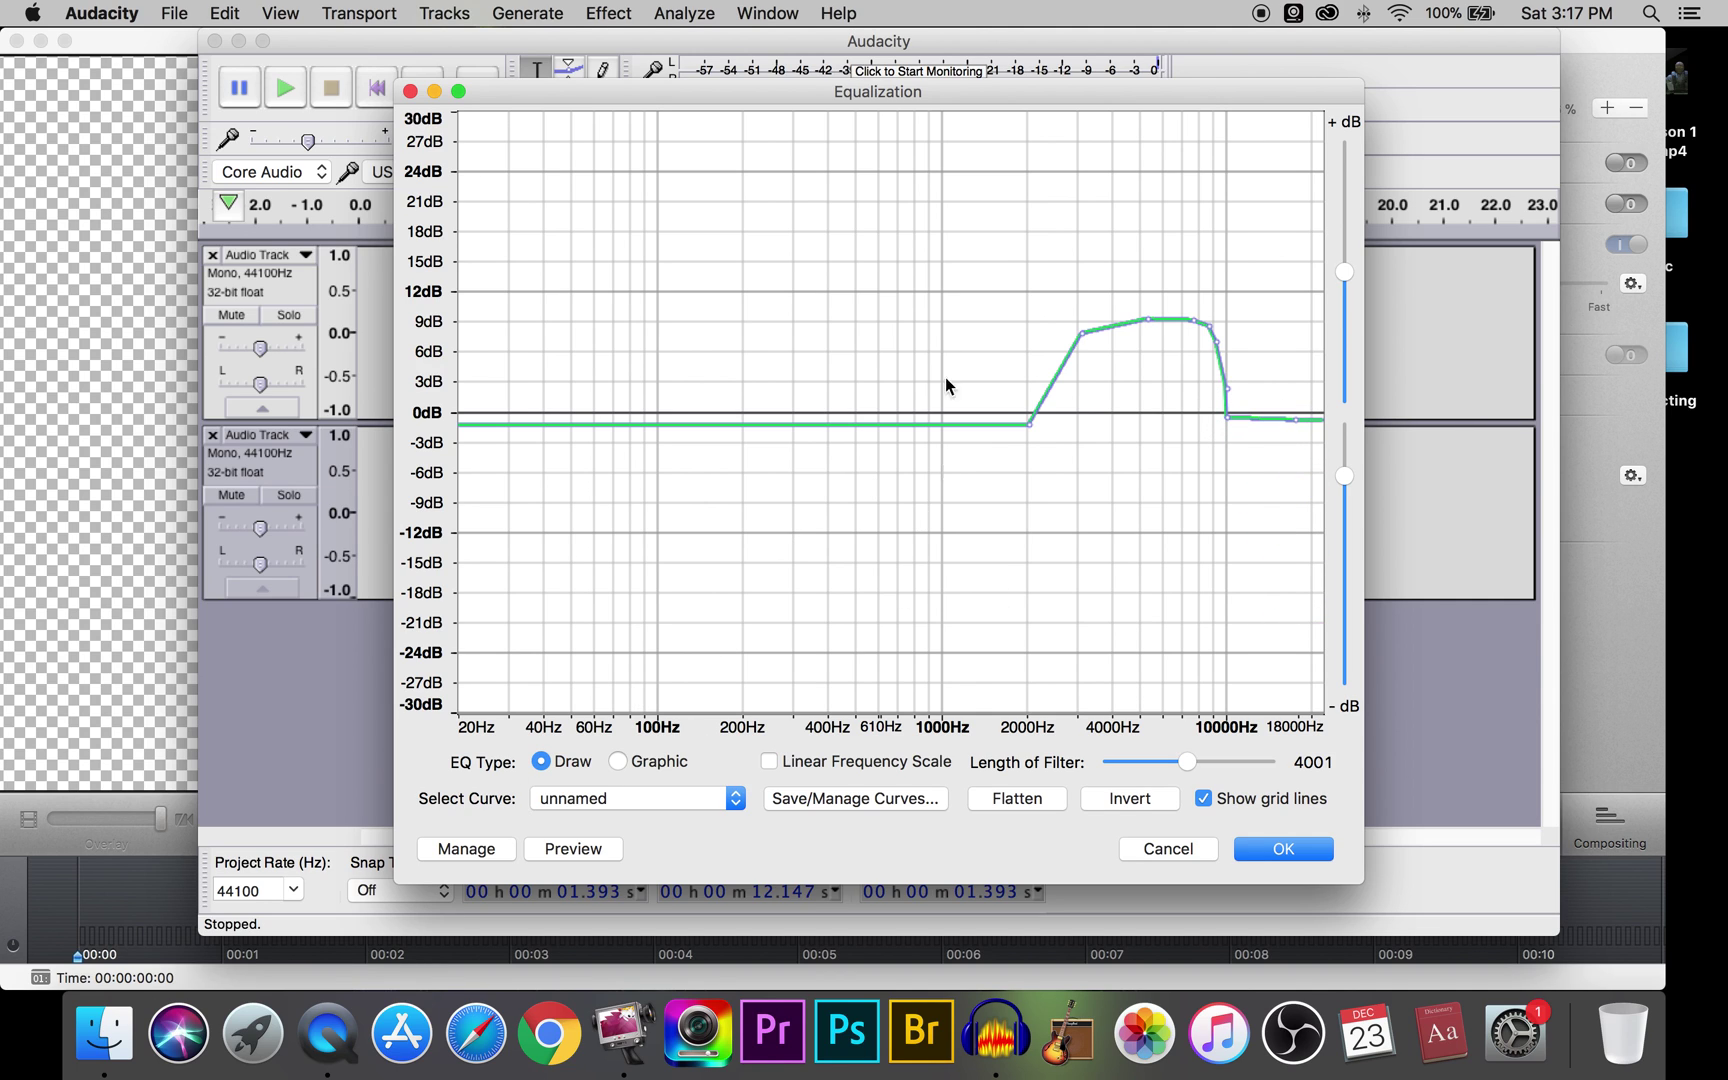
left_click_drag(1027, 426, 1027, 417)
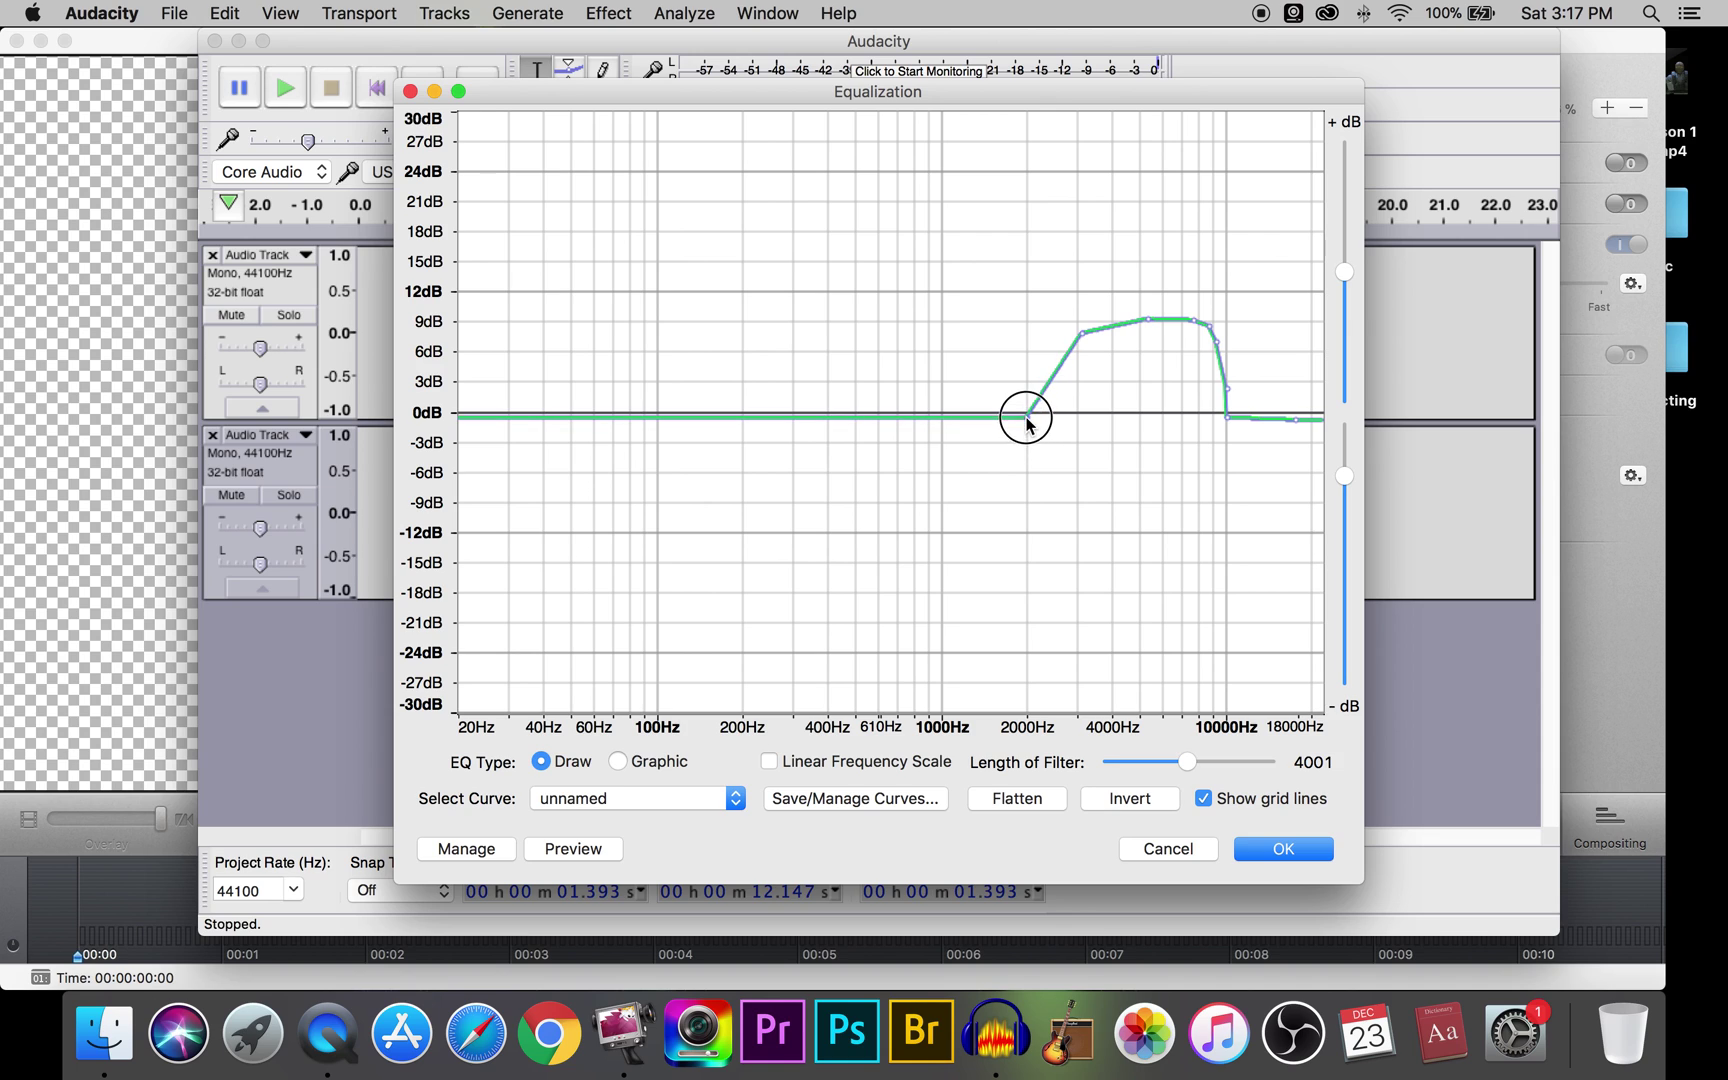
left_click(615, 850)
left_click(1310, 846)
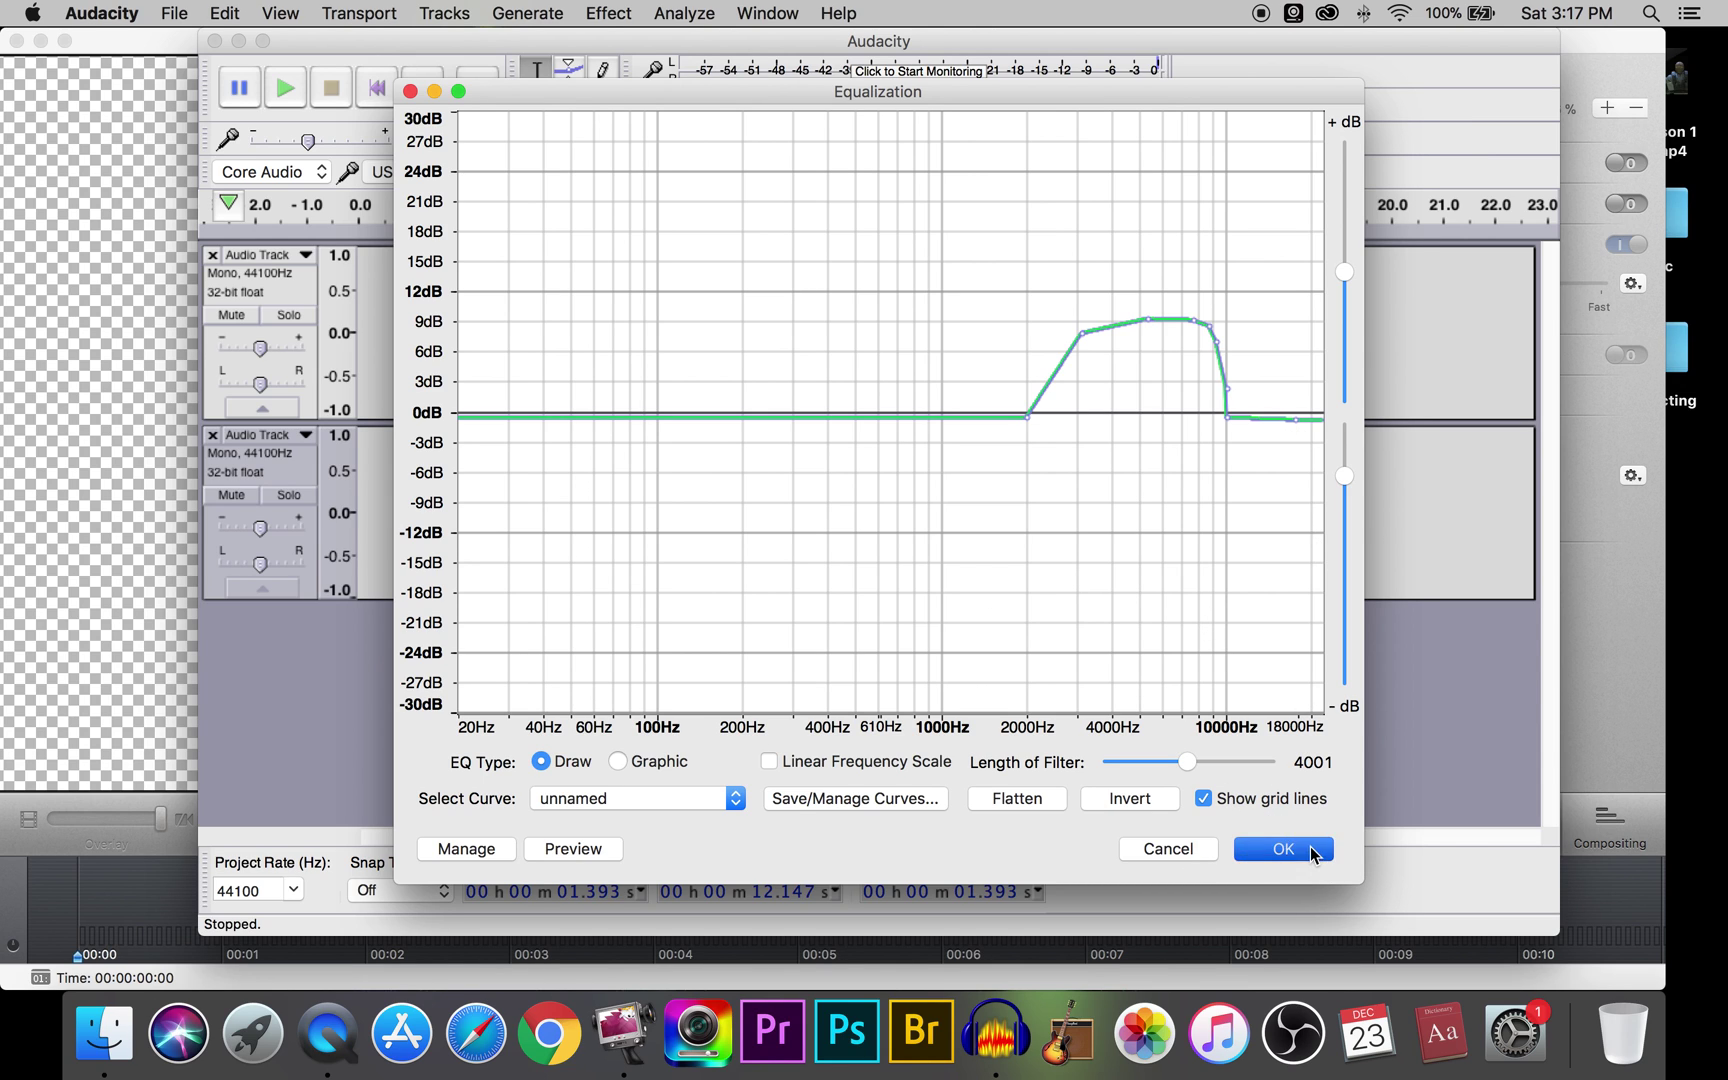
Play both tracks, then select the loud burst around 8.6–9.4 s on the lower track
left_click(302, 300)
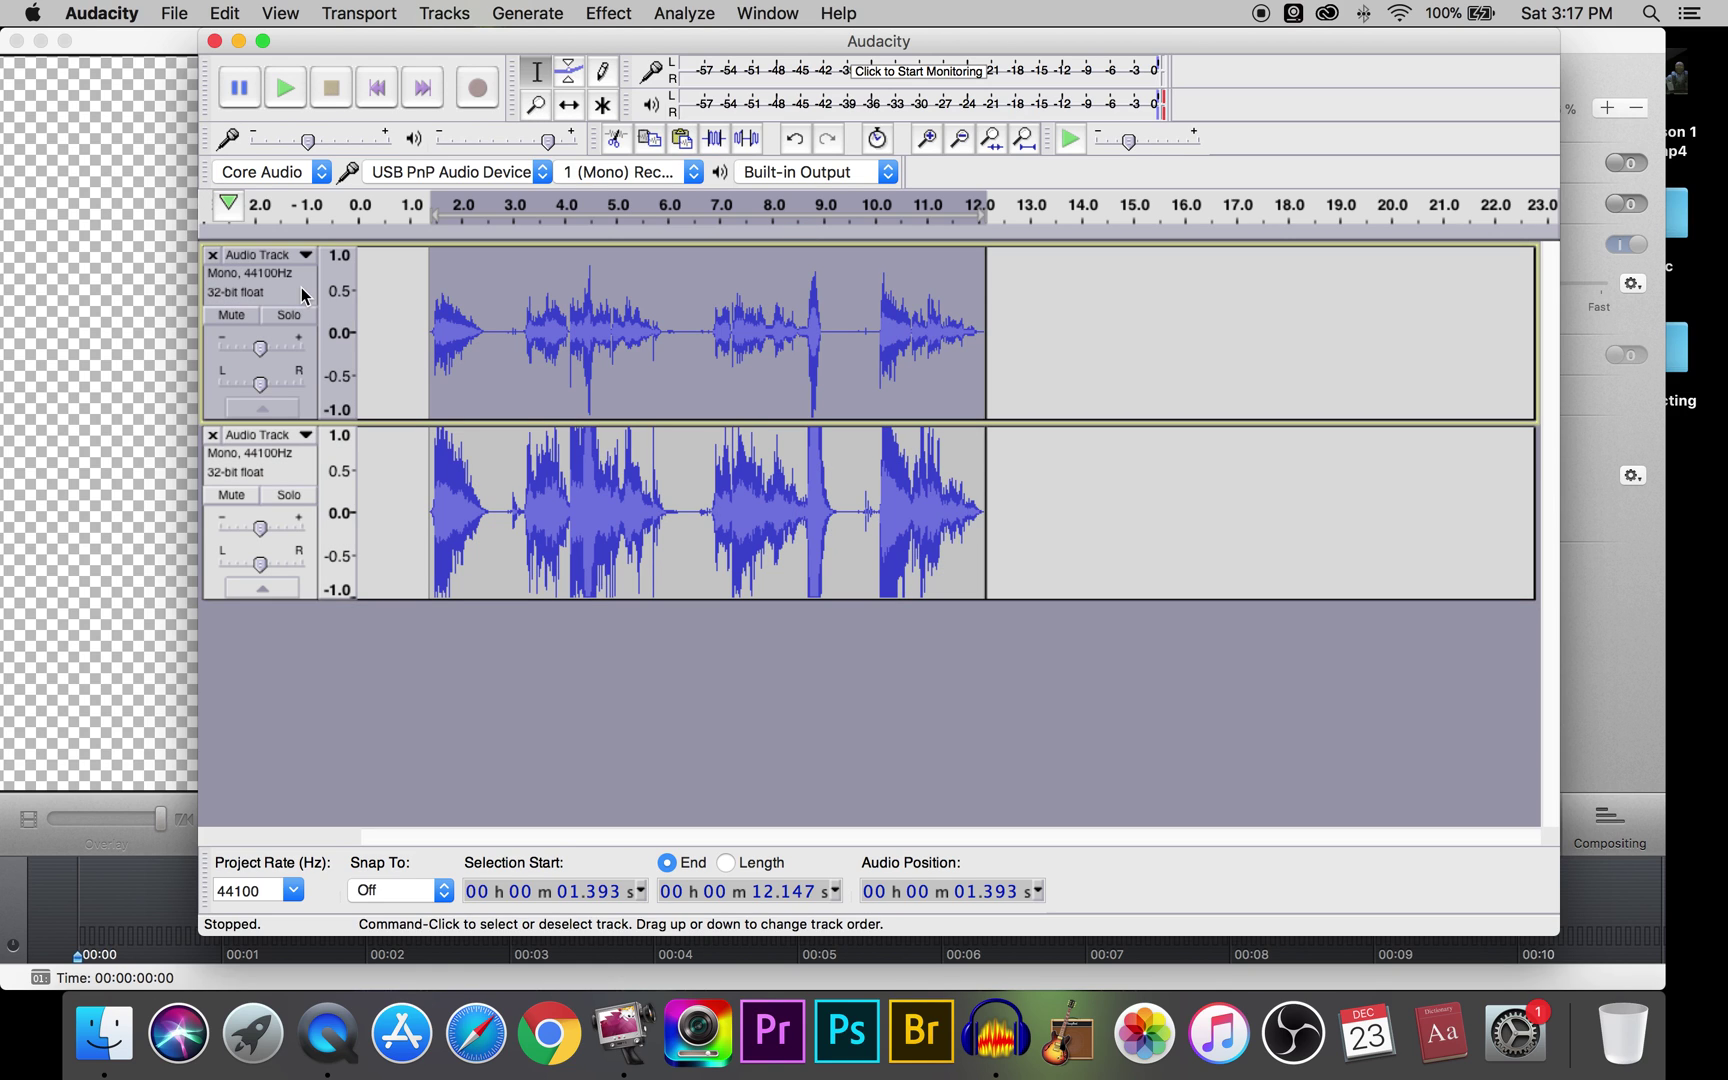
left_click(287, 87)
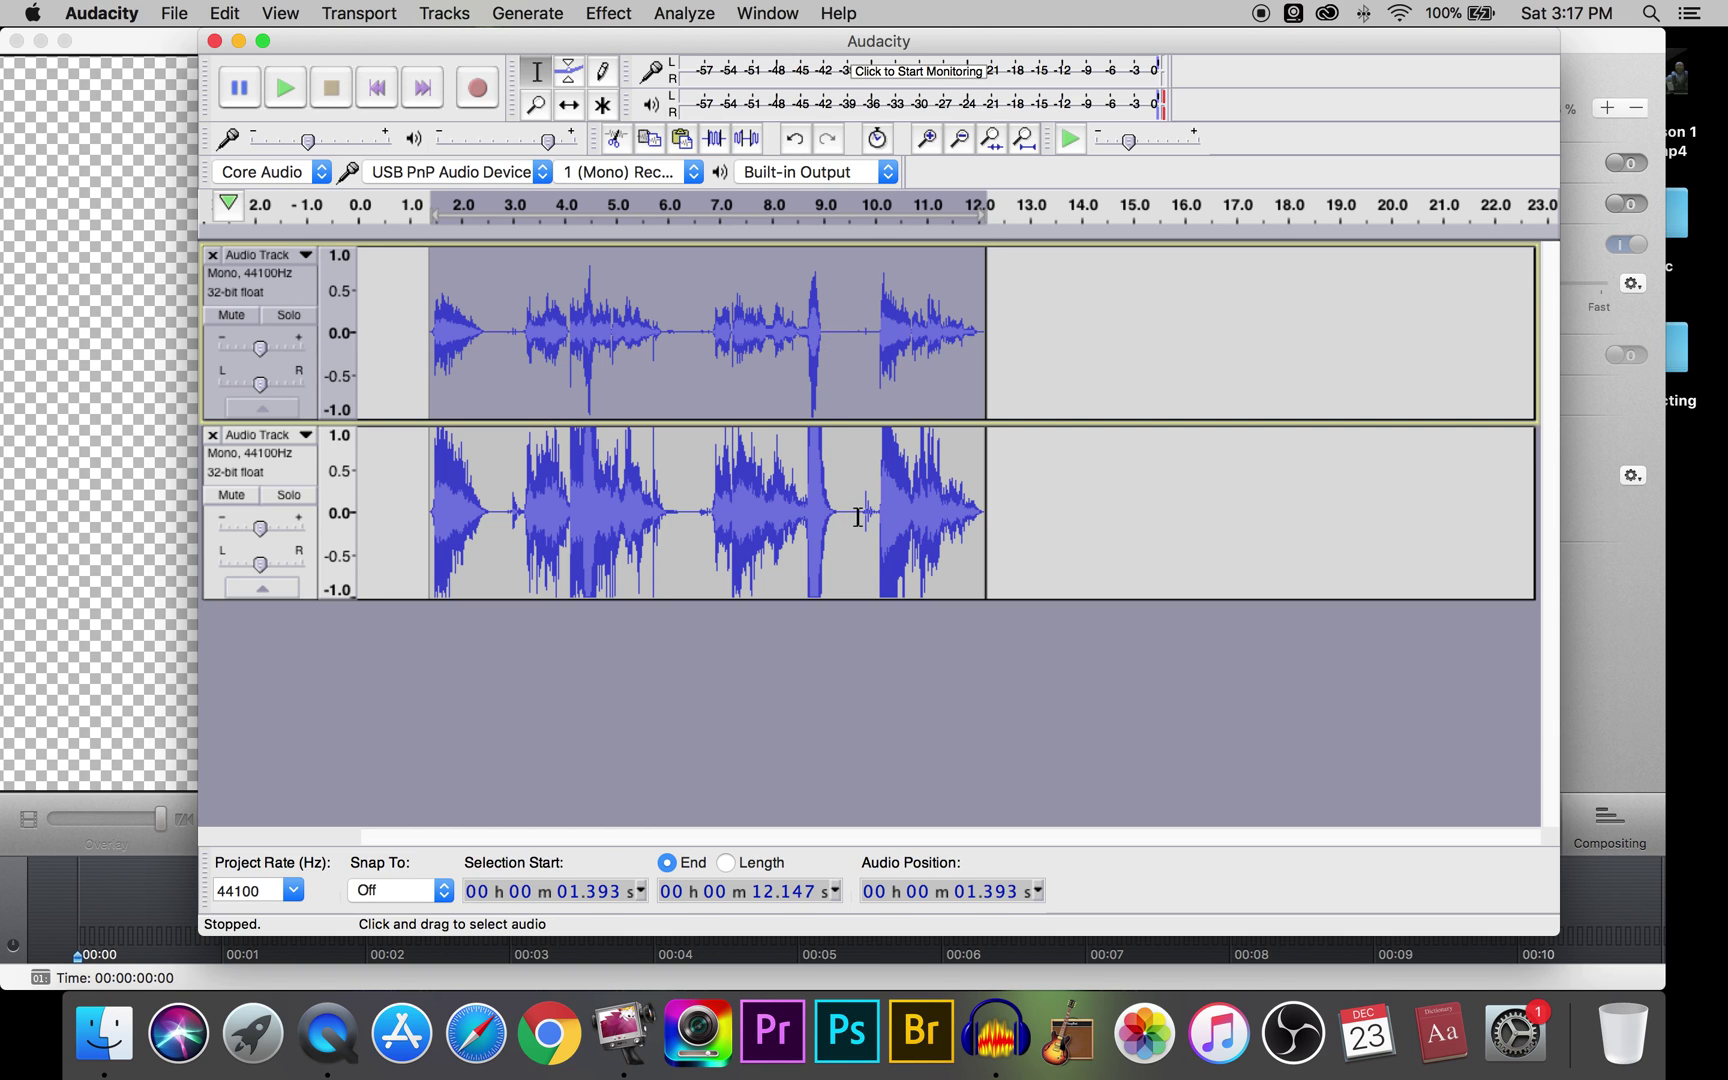
left_click_drag(841, 513, 802, 515)
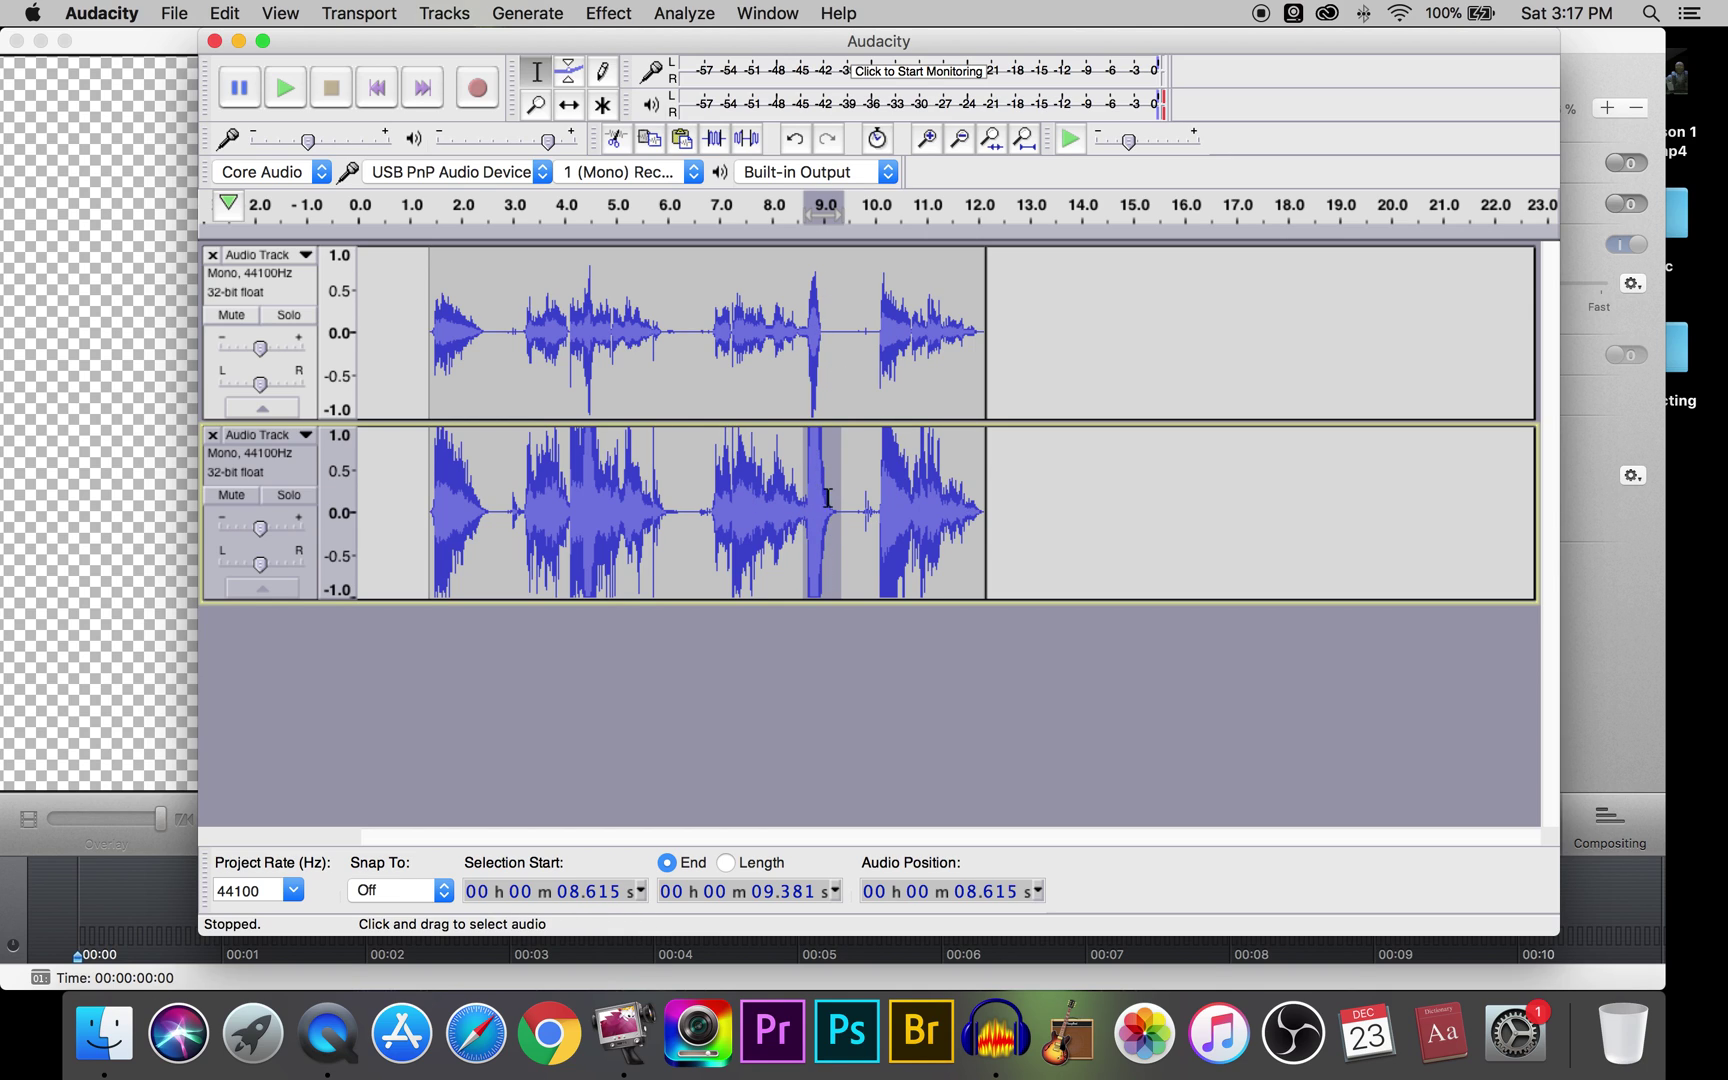
Amplify the selected burst on the lower track to lower its volume
left_click(685, 13)
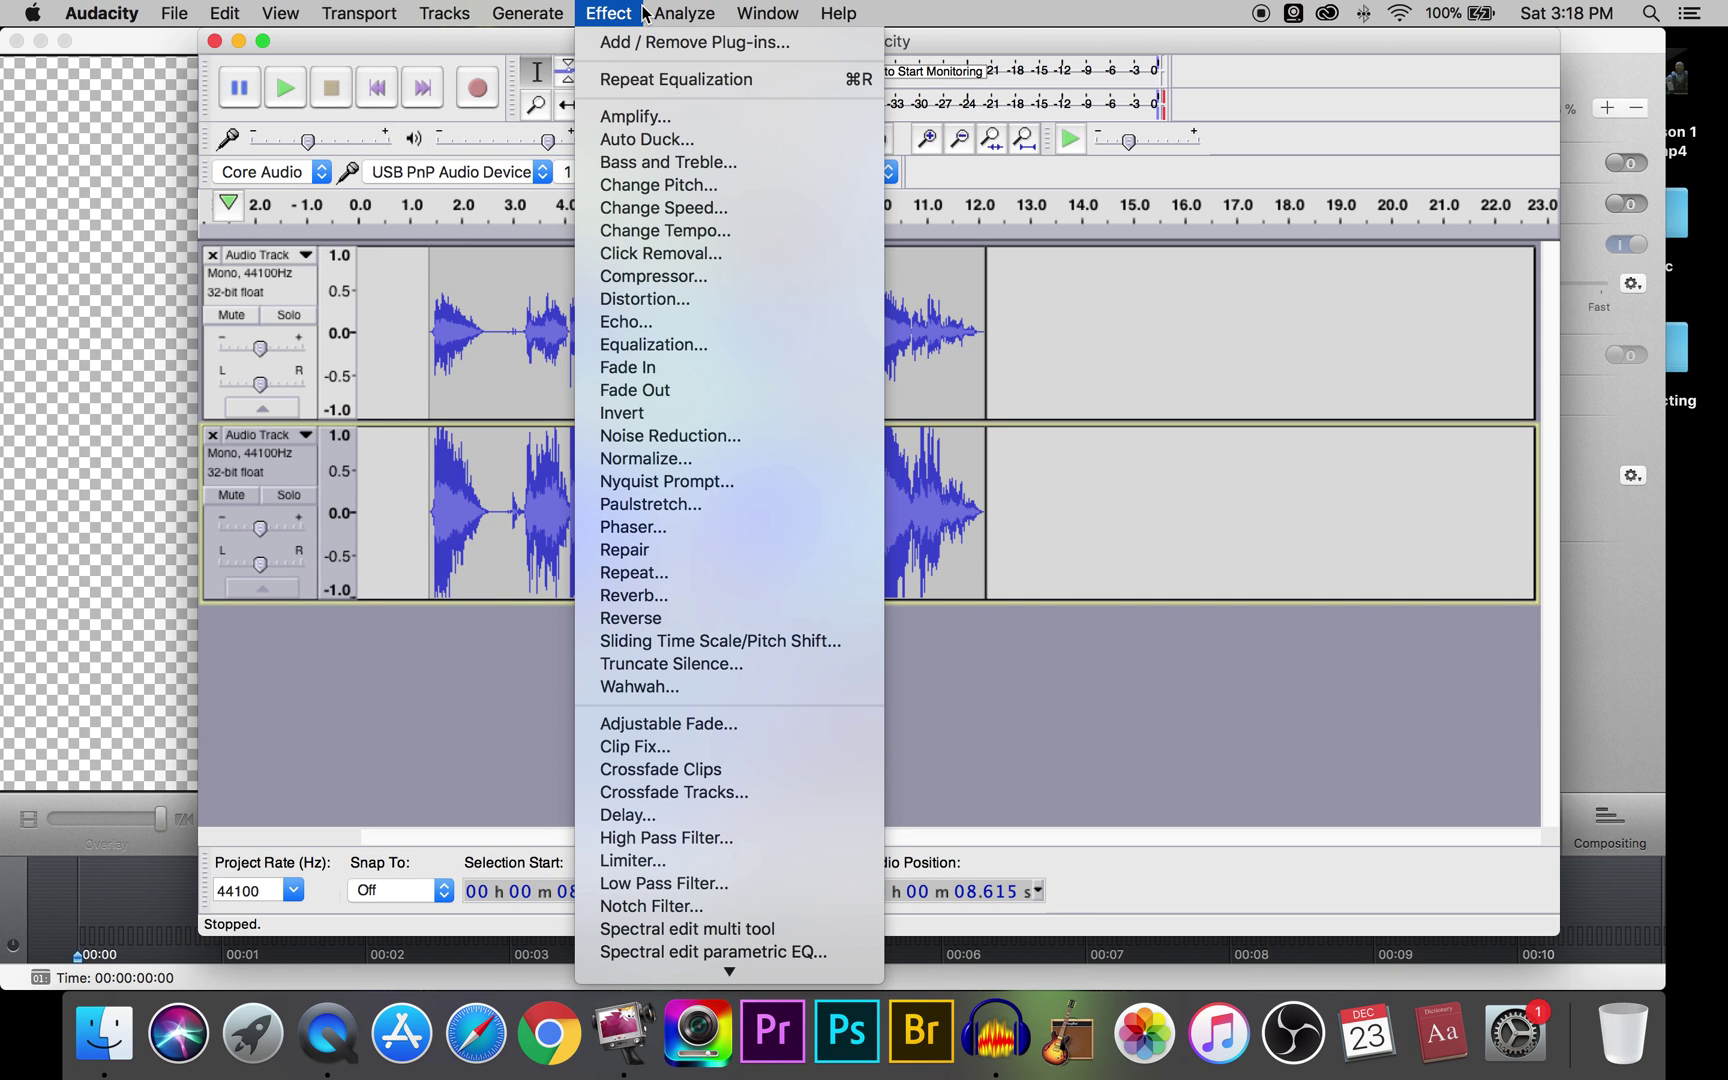
left_click(630, 118)
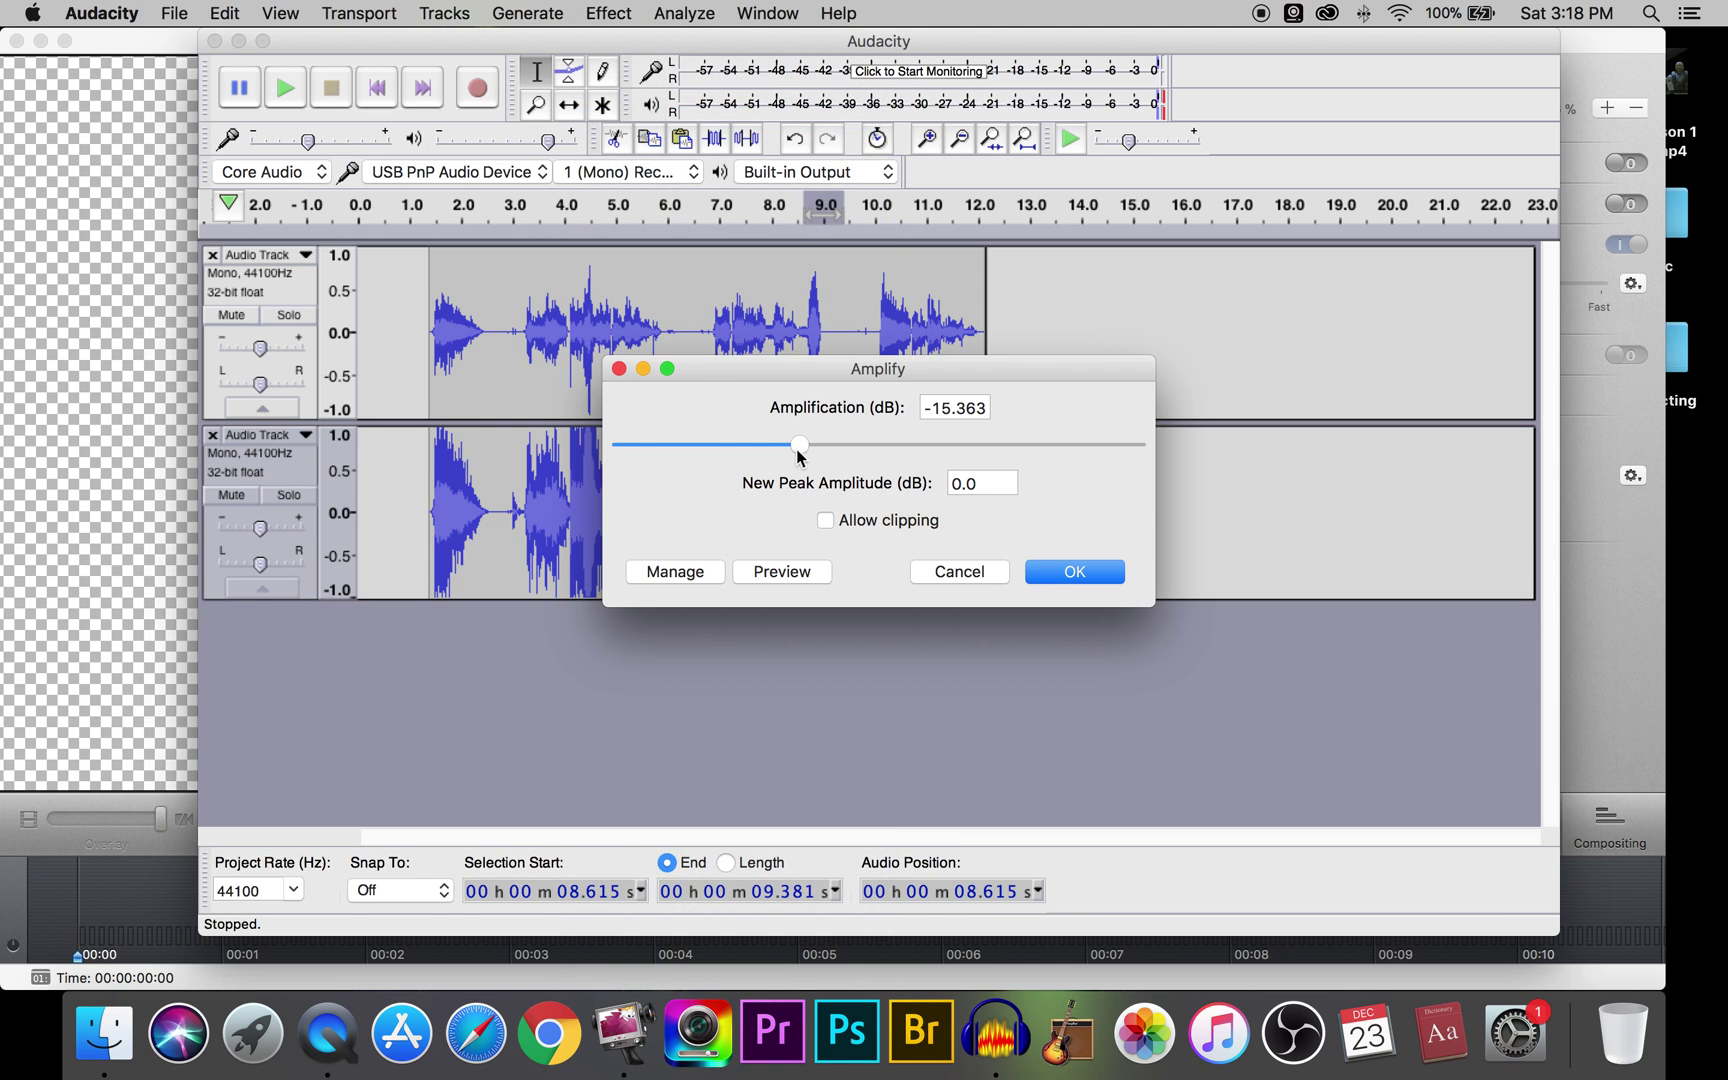
left_click(1087, 581)
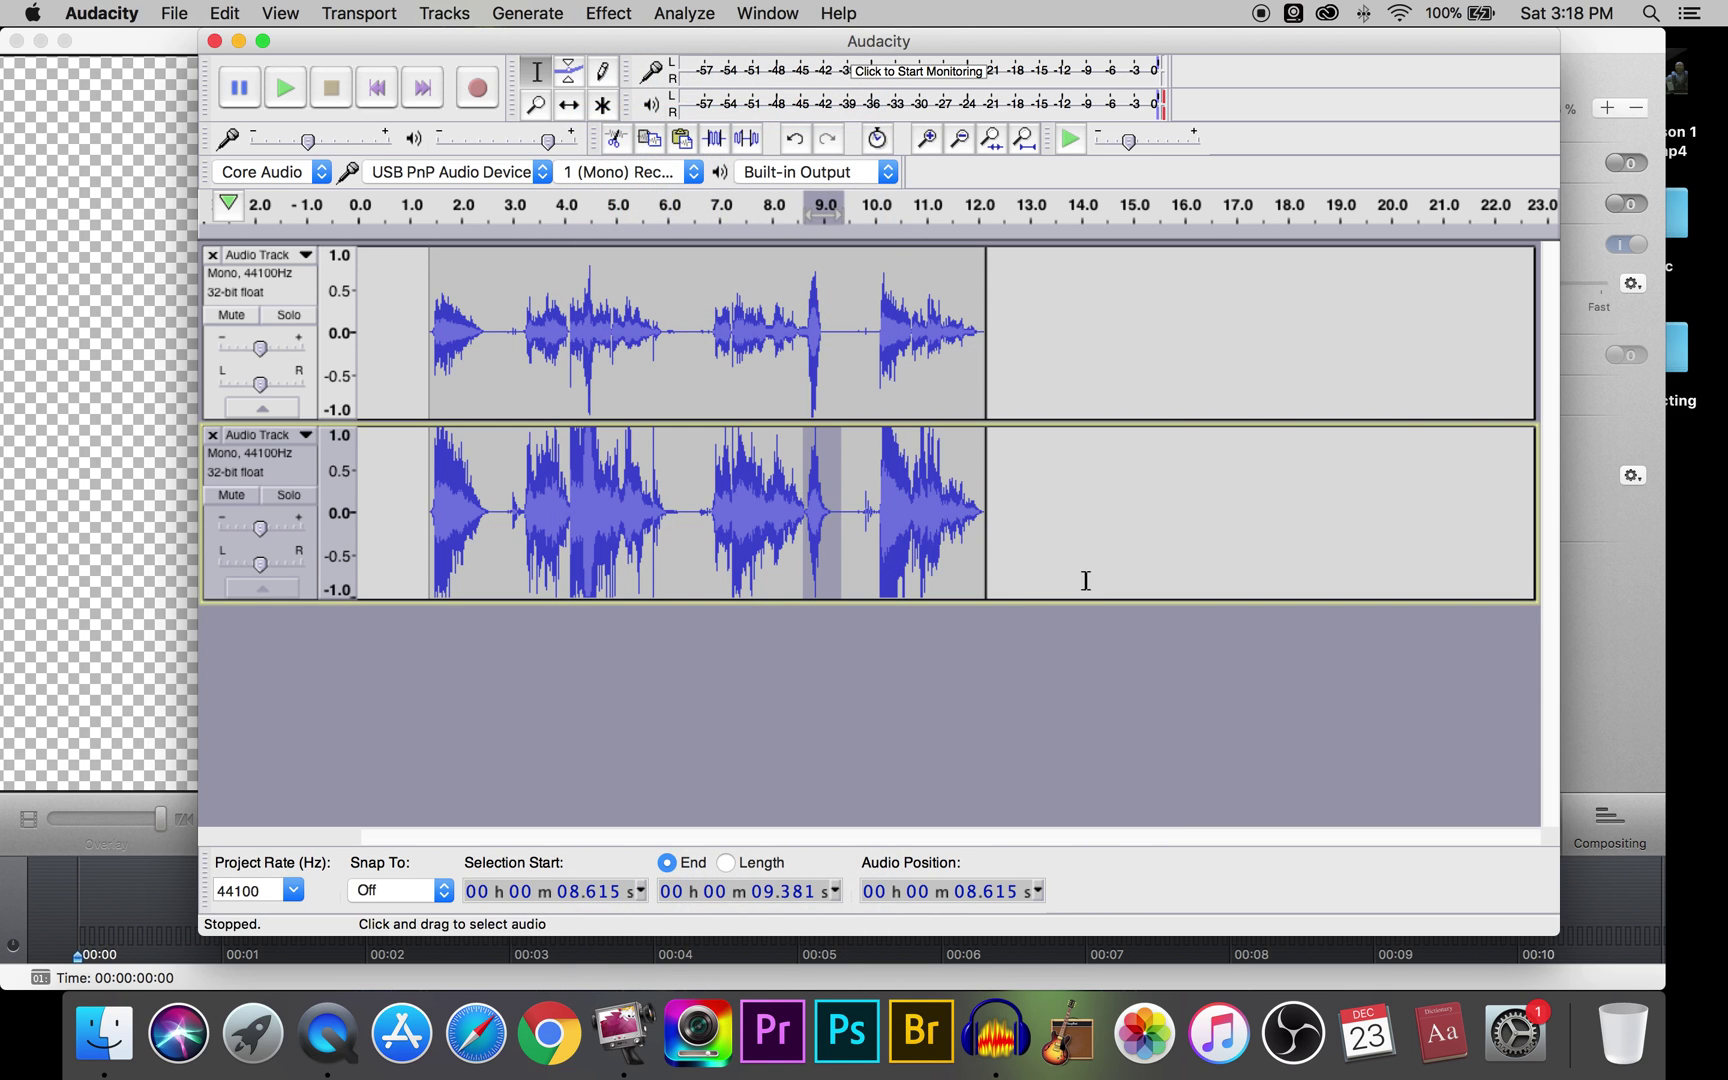
Select the upper track's burst near 9 seconds and amplify it by about -4 dB
left_click(819, 335)
left_click_drag(820, 335, 803, 336)
left_click(605, 11)
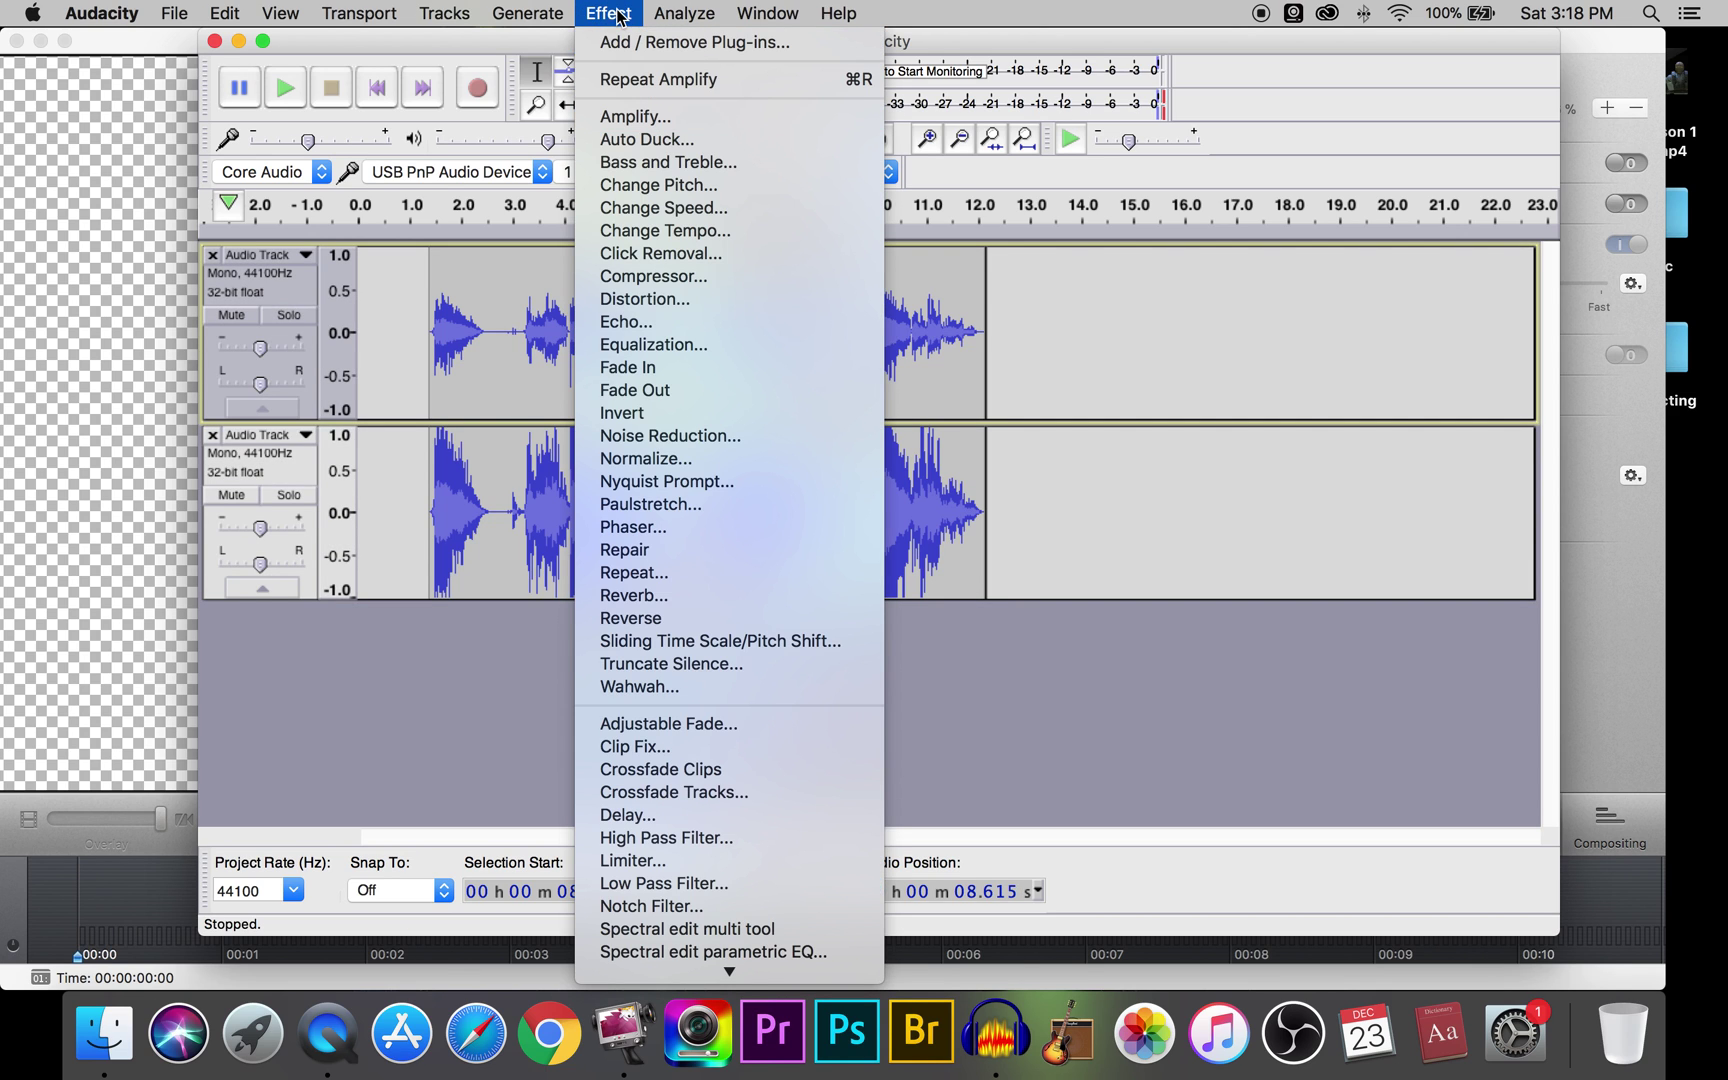
left_click(647, 119)
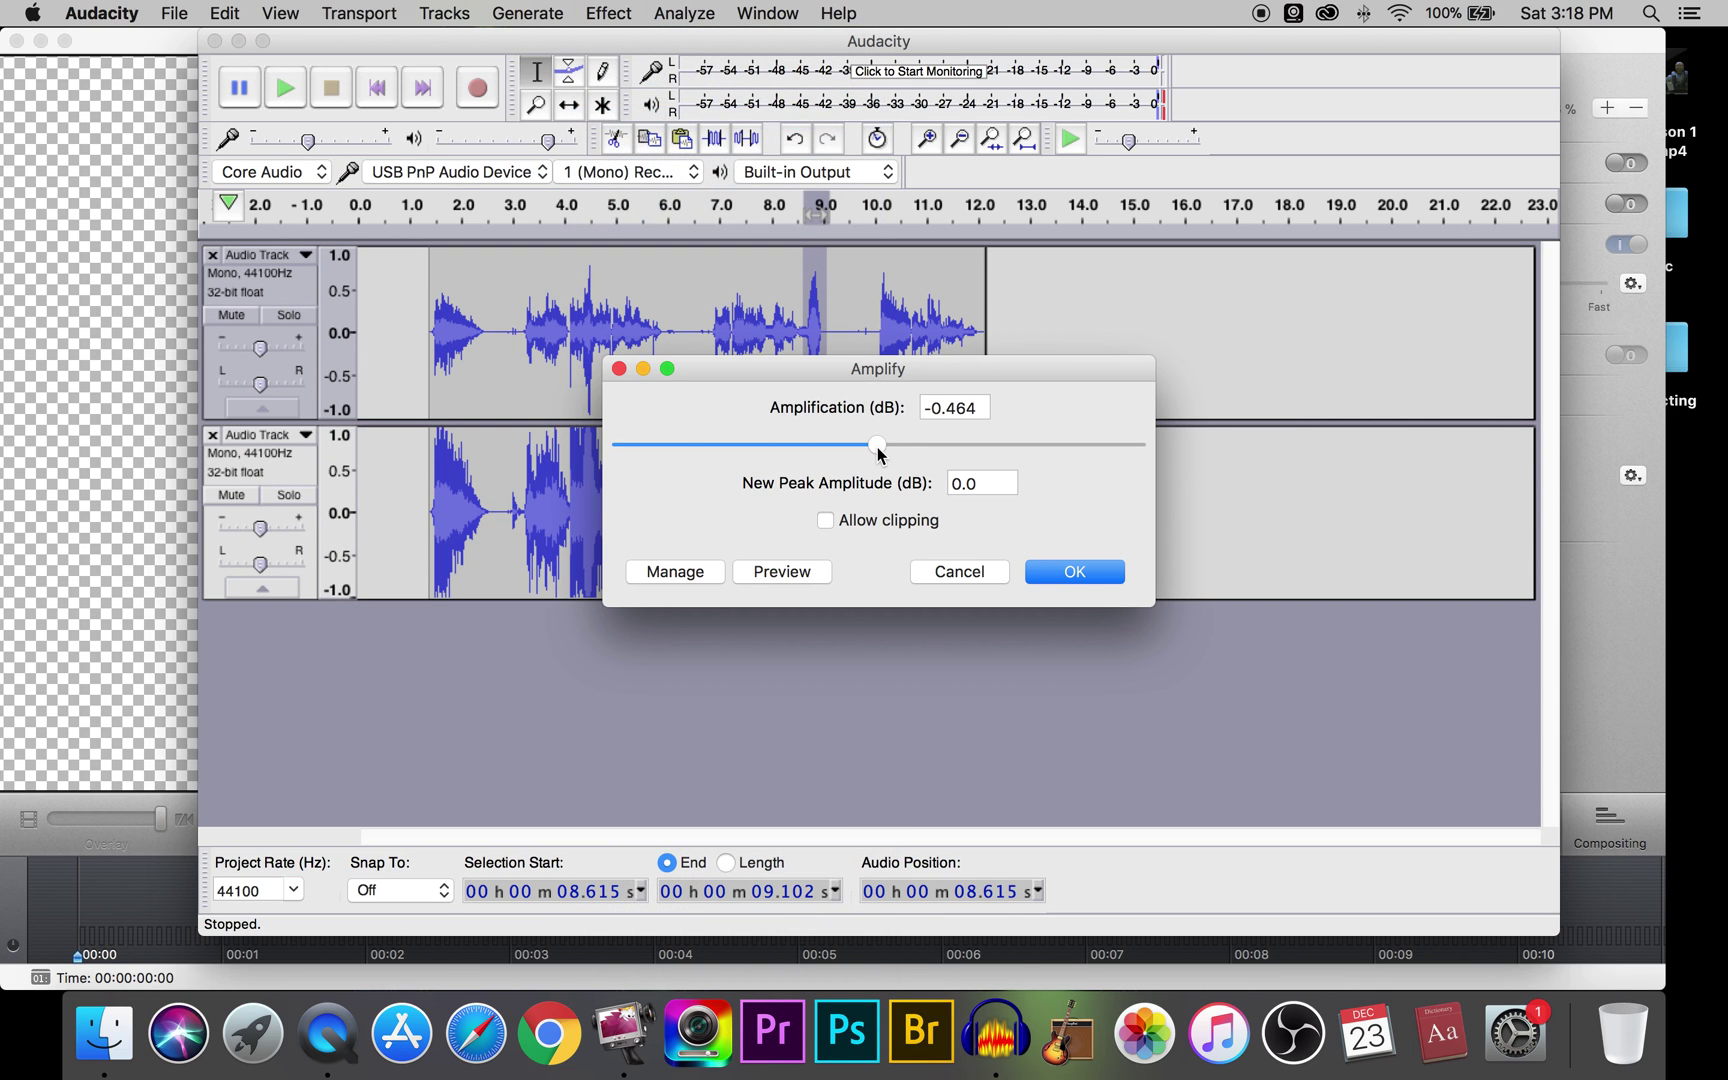
left_click_drag(877, 447, 857, 447)
left_click(1081, 576)
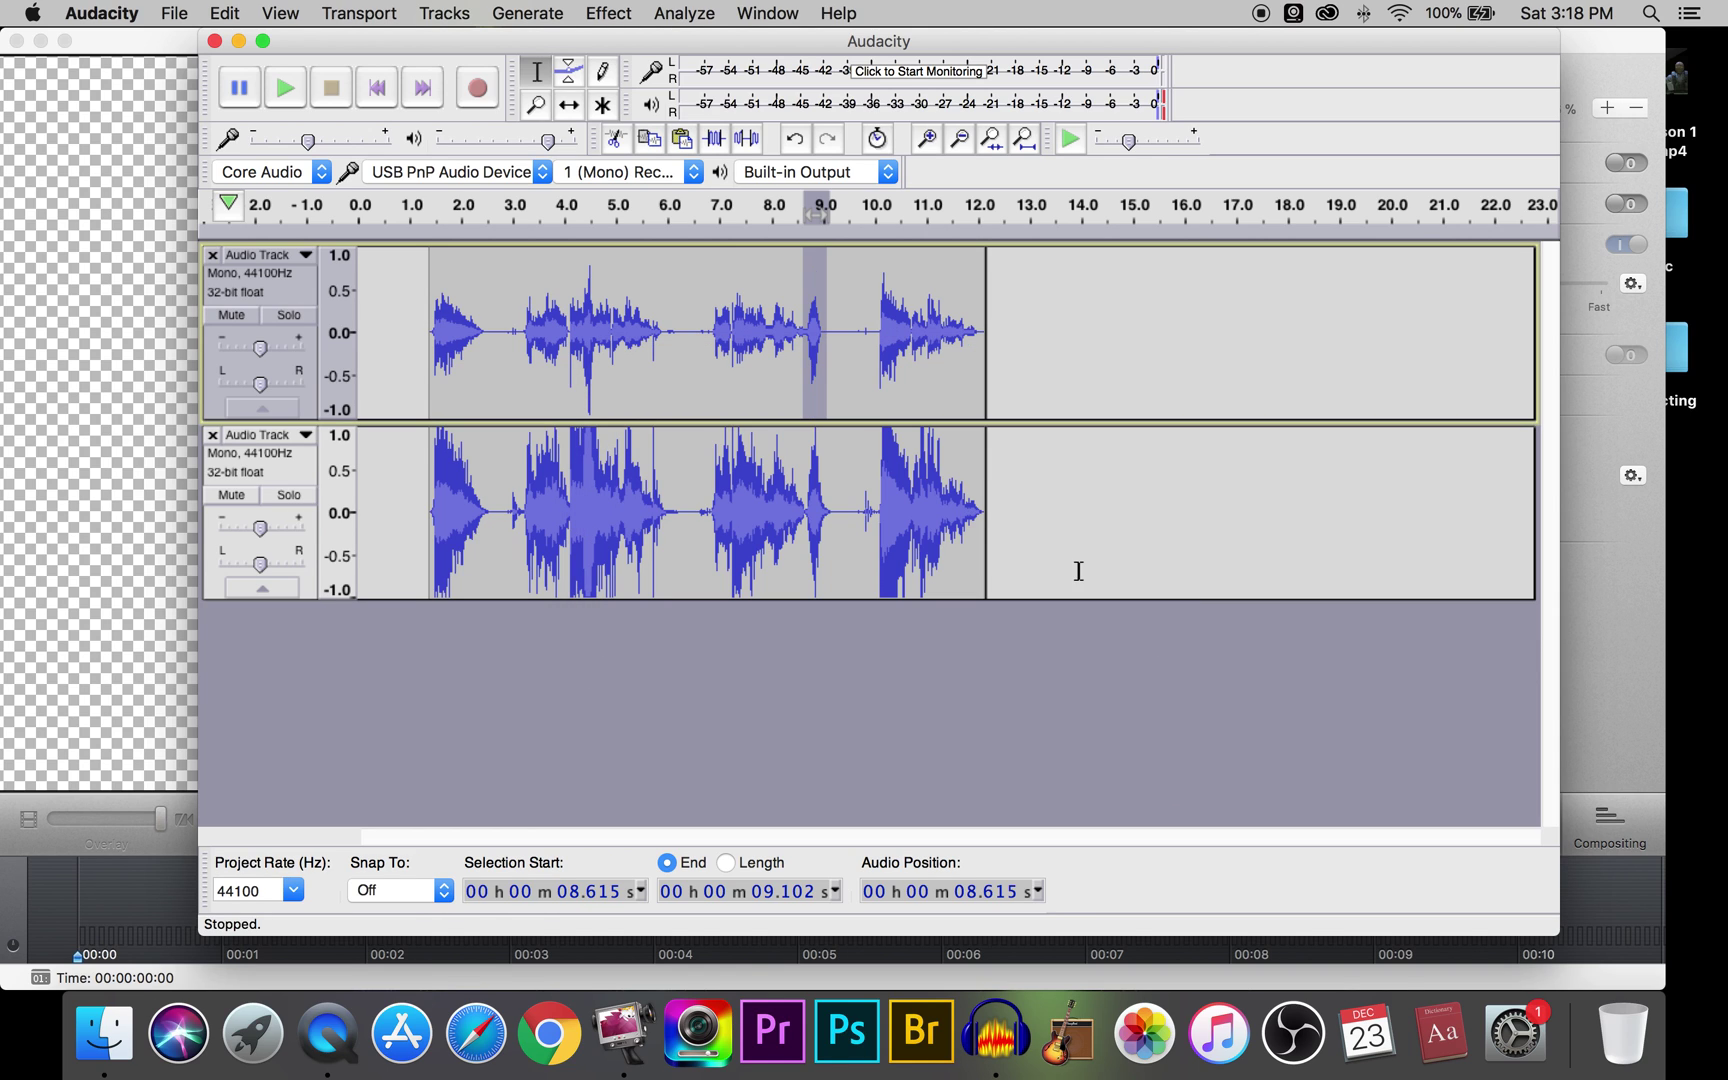
Play both tracks, then select the stray noise around 2.8–3.2 s on the lower track
left_click(314, 284)
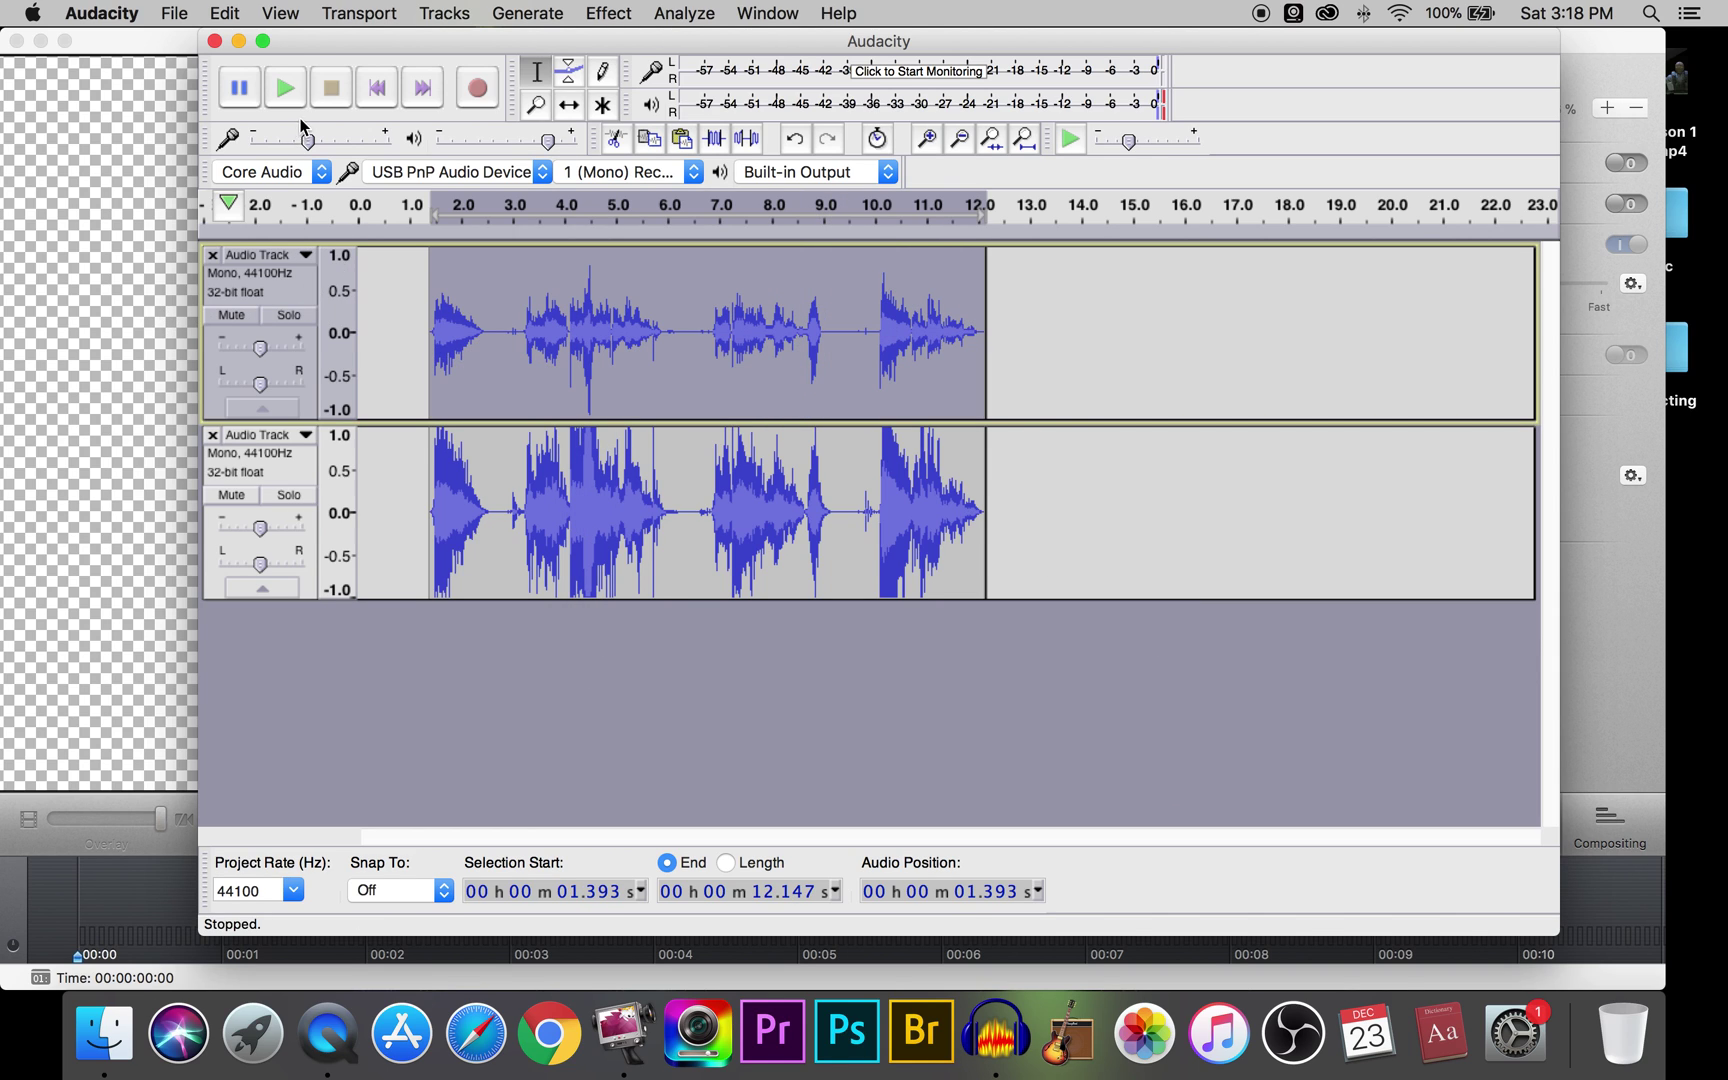
left_click(285, 88)
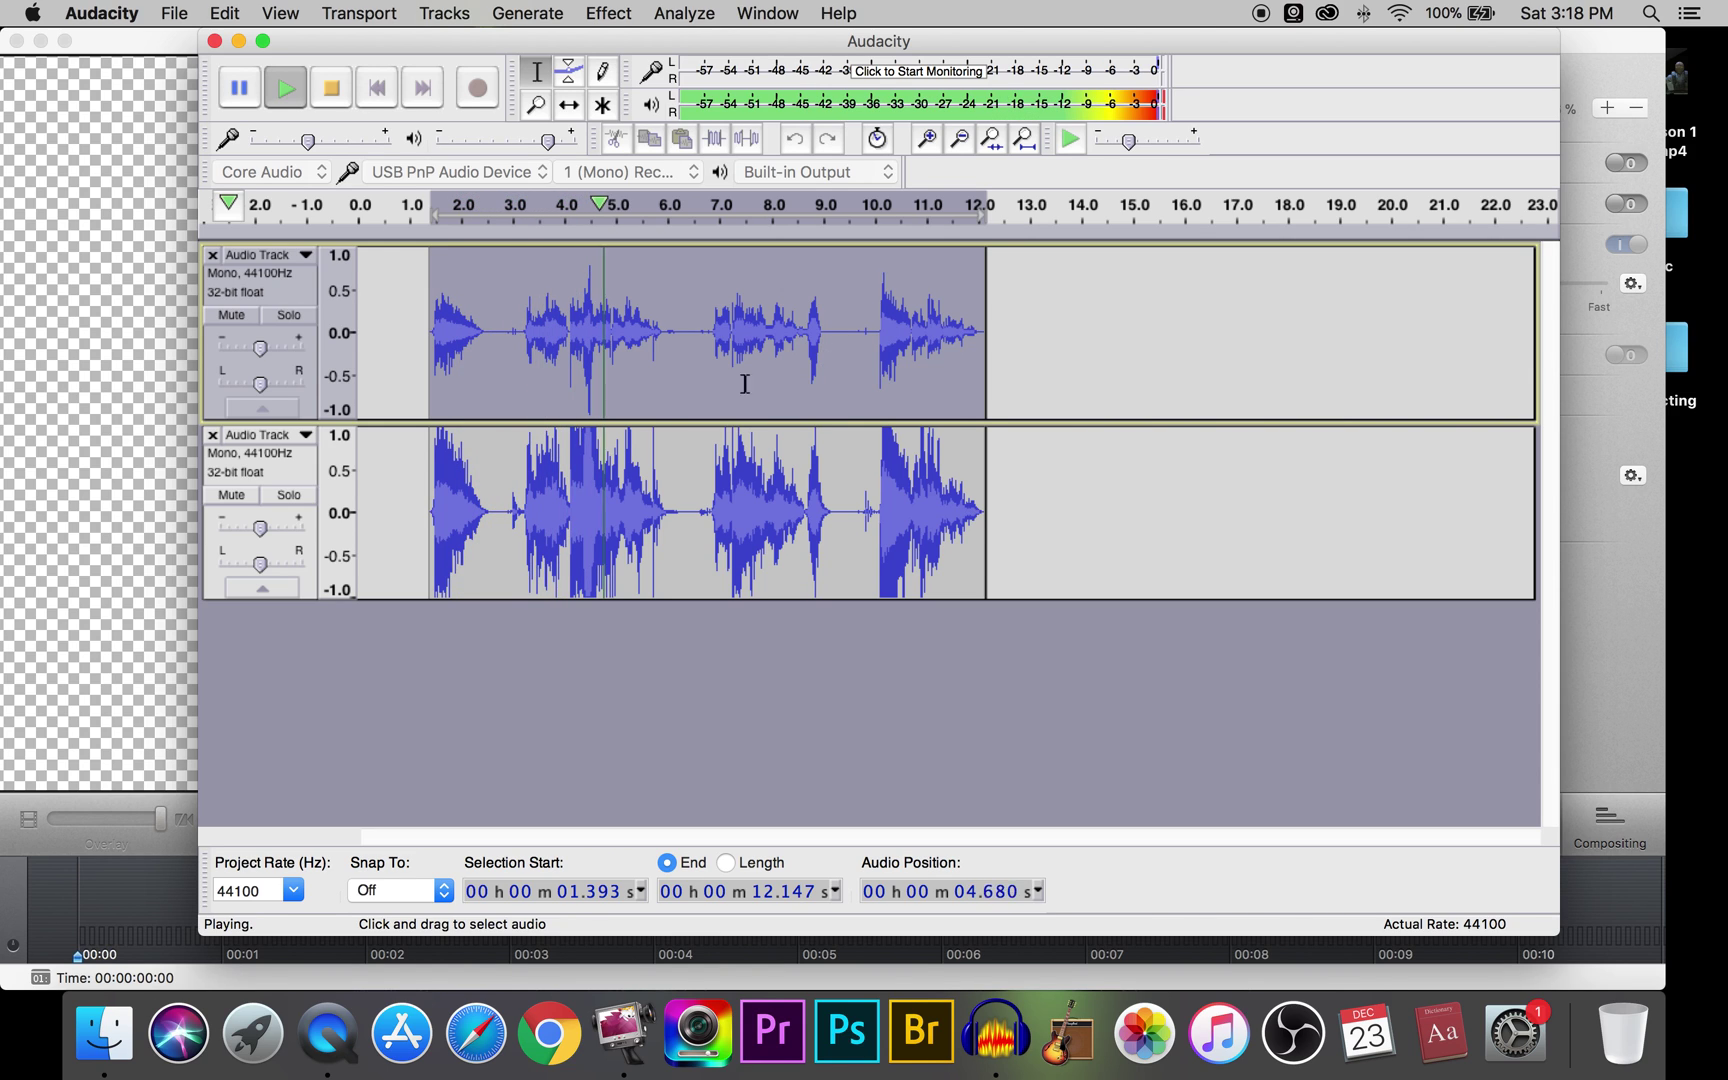
left_click_drag(524, 515, 500, 514)
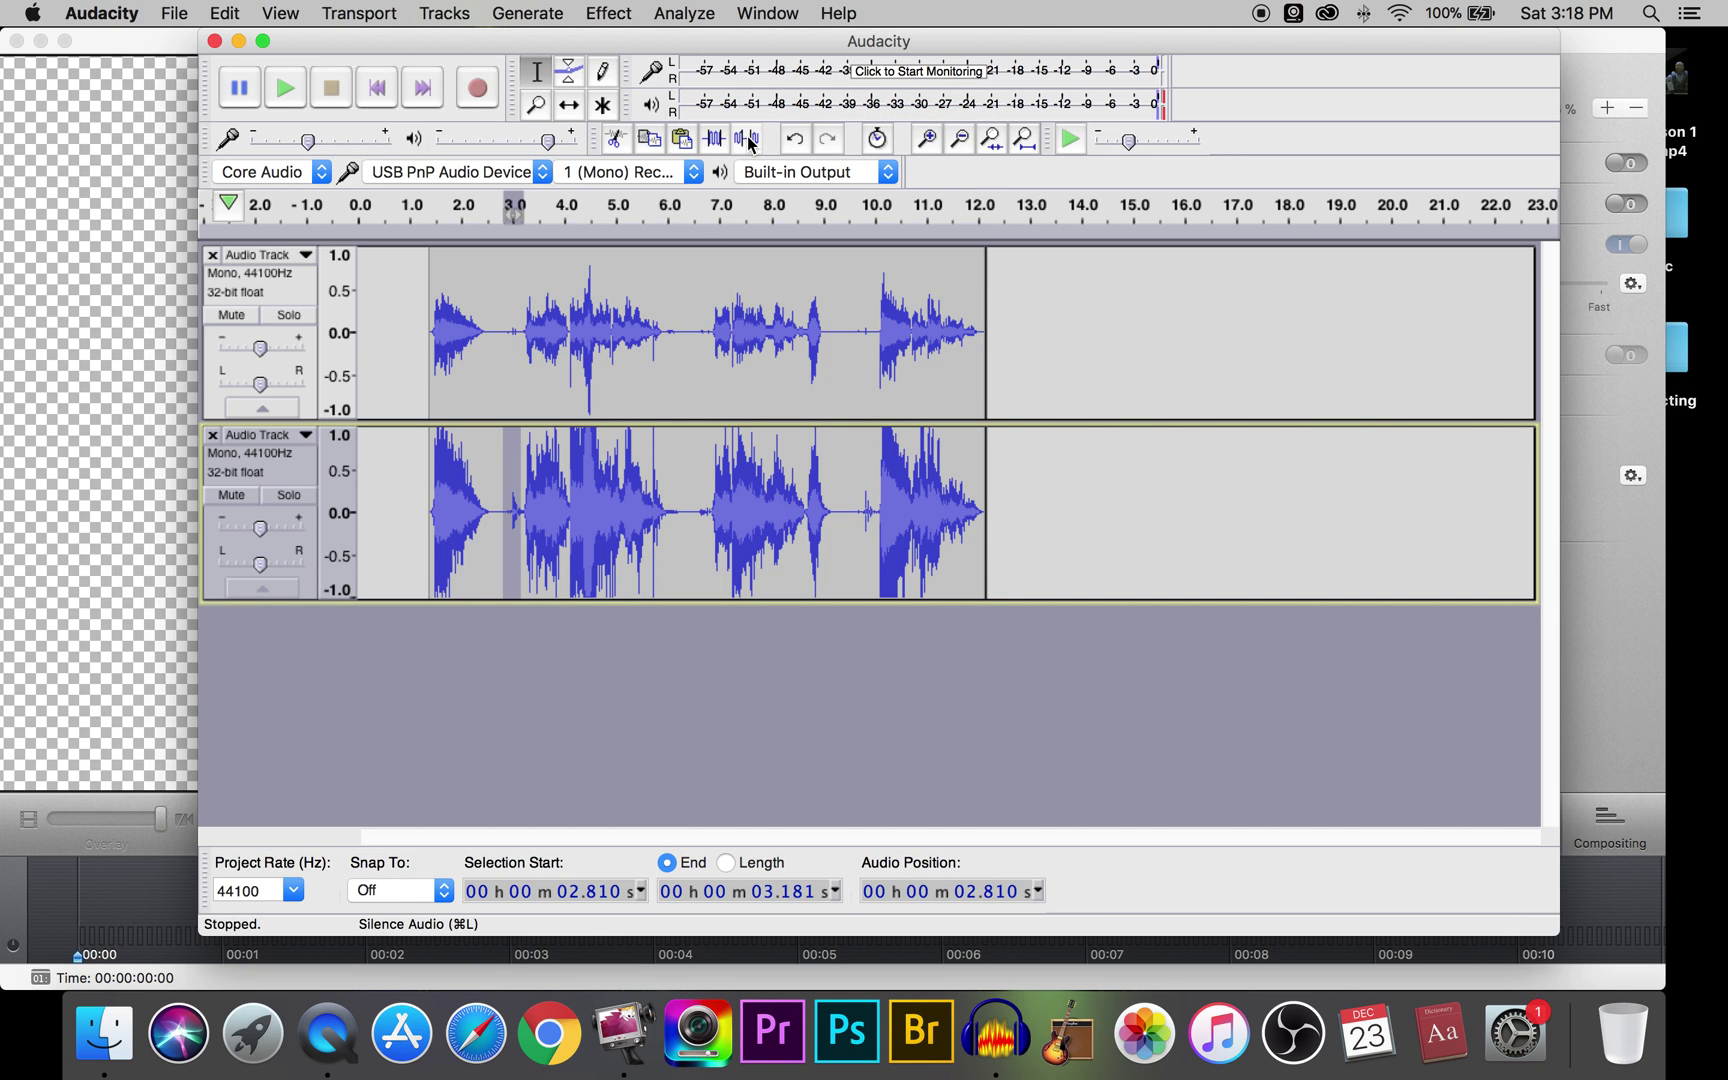
Select the stray noises near 3, 6, 6.5, 9.5 and 10 seconds and silence them
left_click_drag(512, 517, 524, 518)
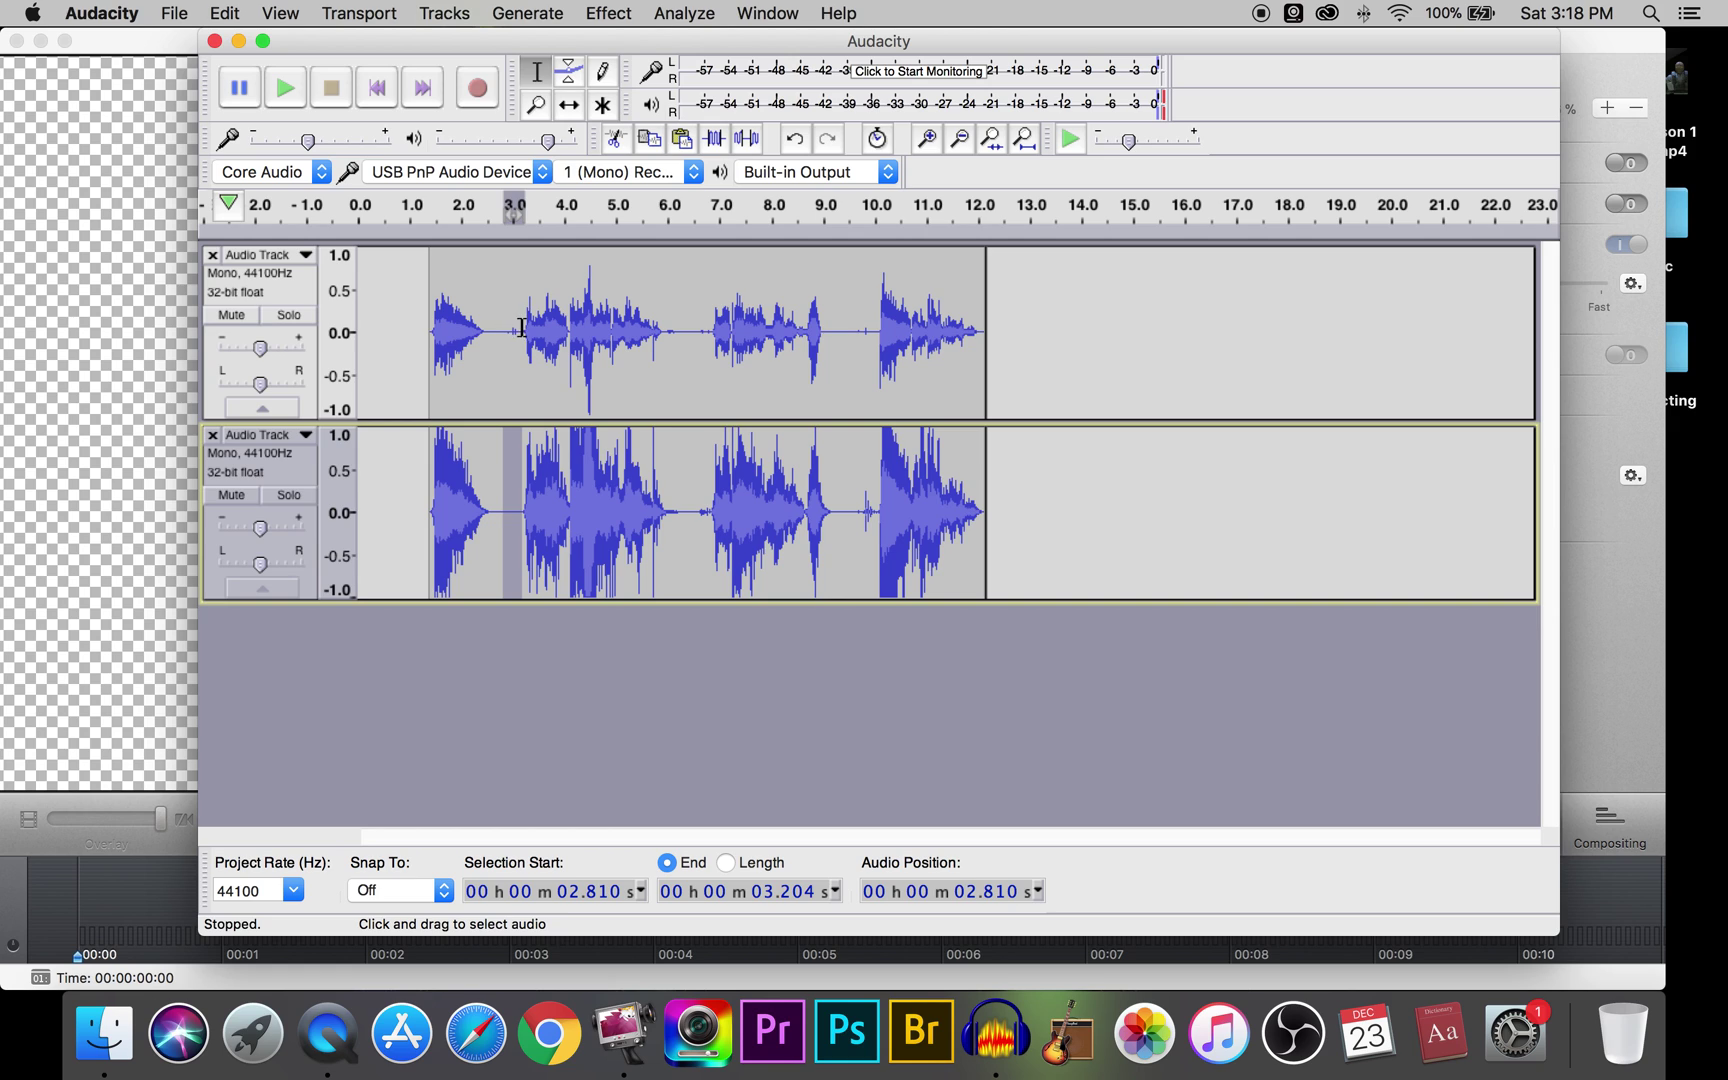
left_click_drag(519, 327, 499, 327)
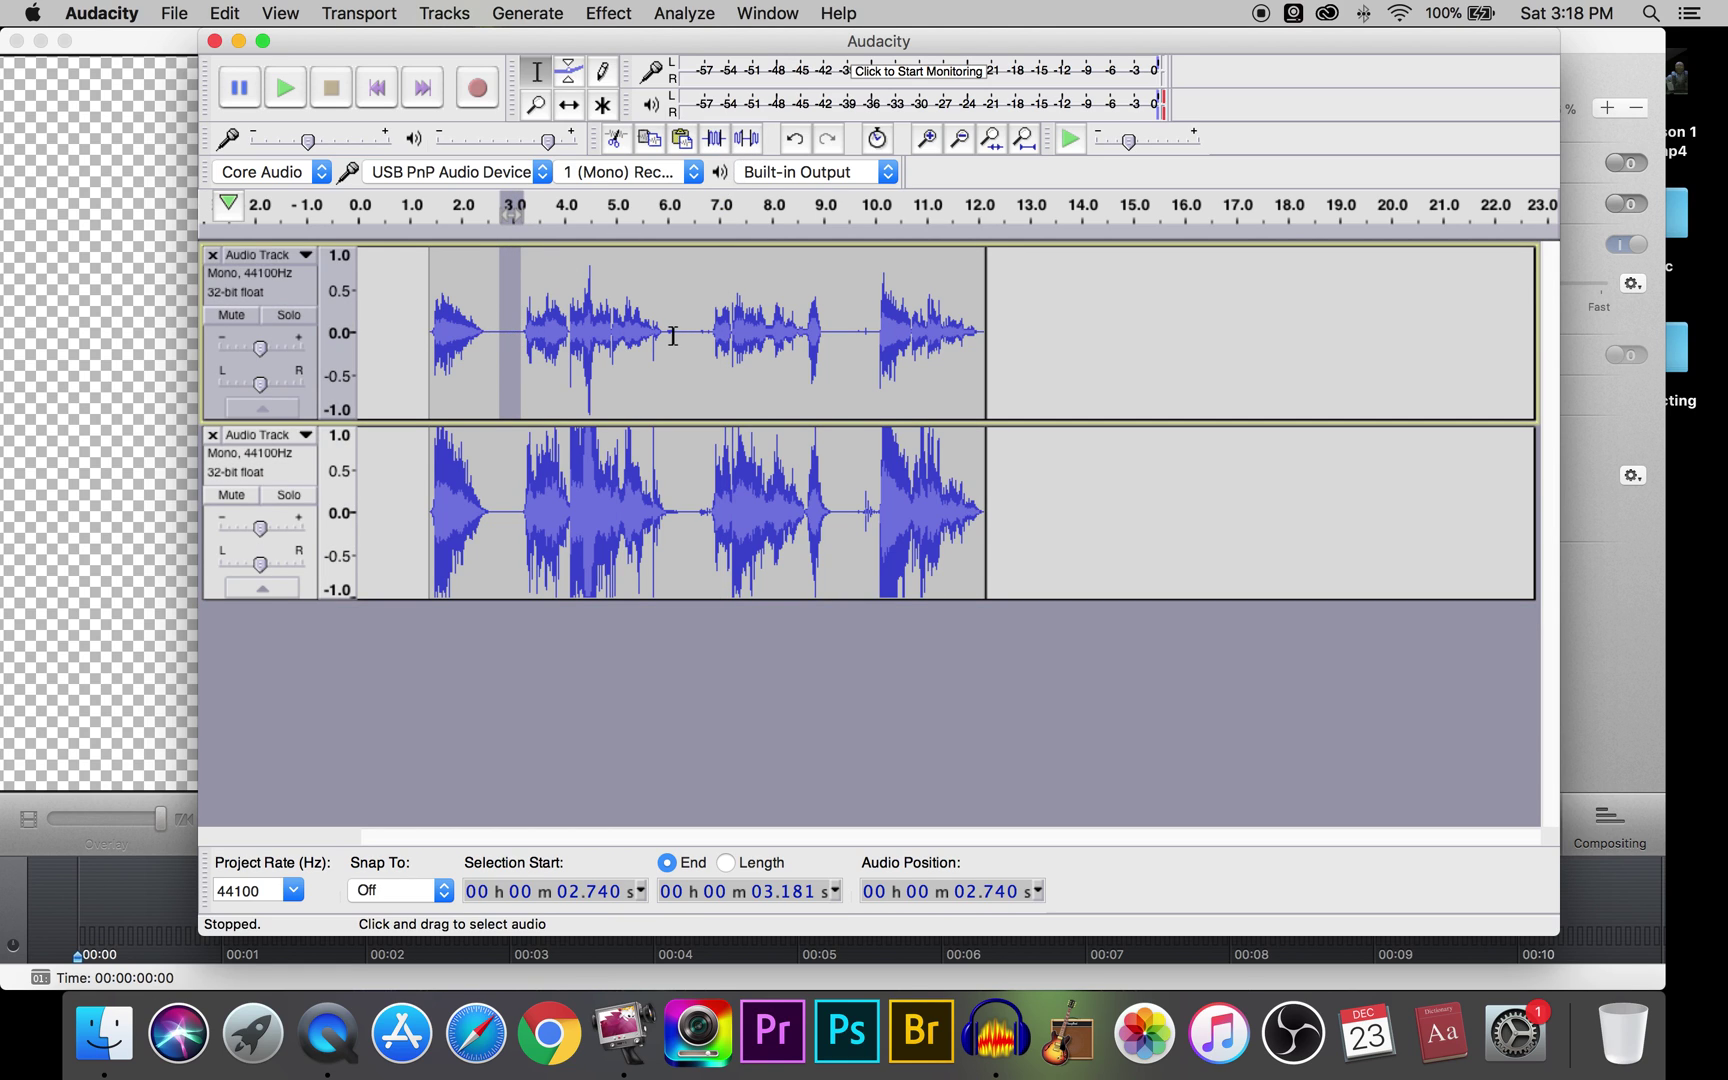
left_click_drag(666, 333, 707, 334)
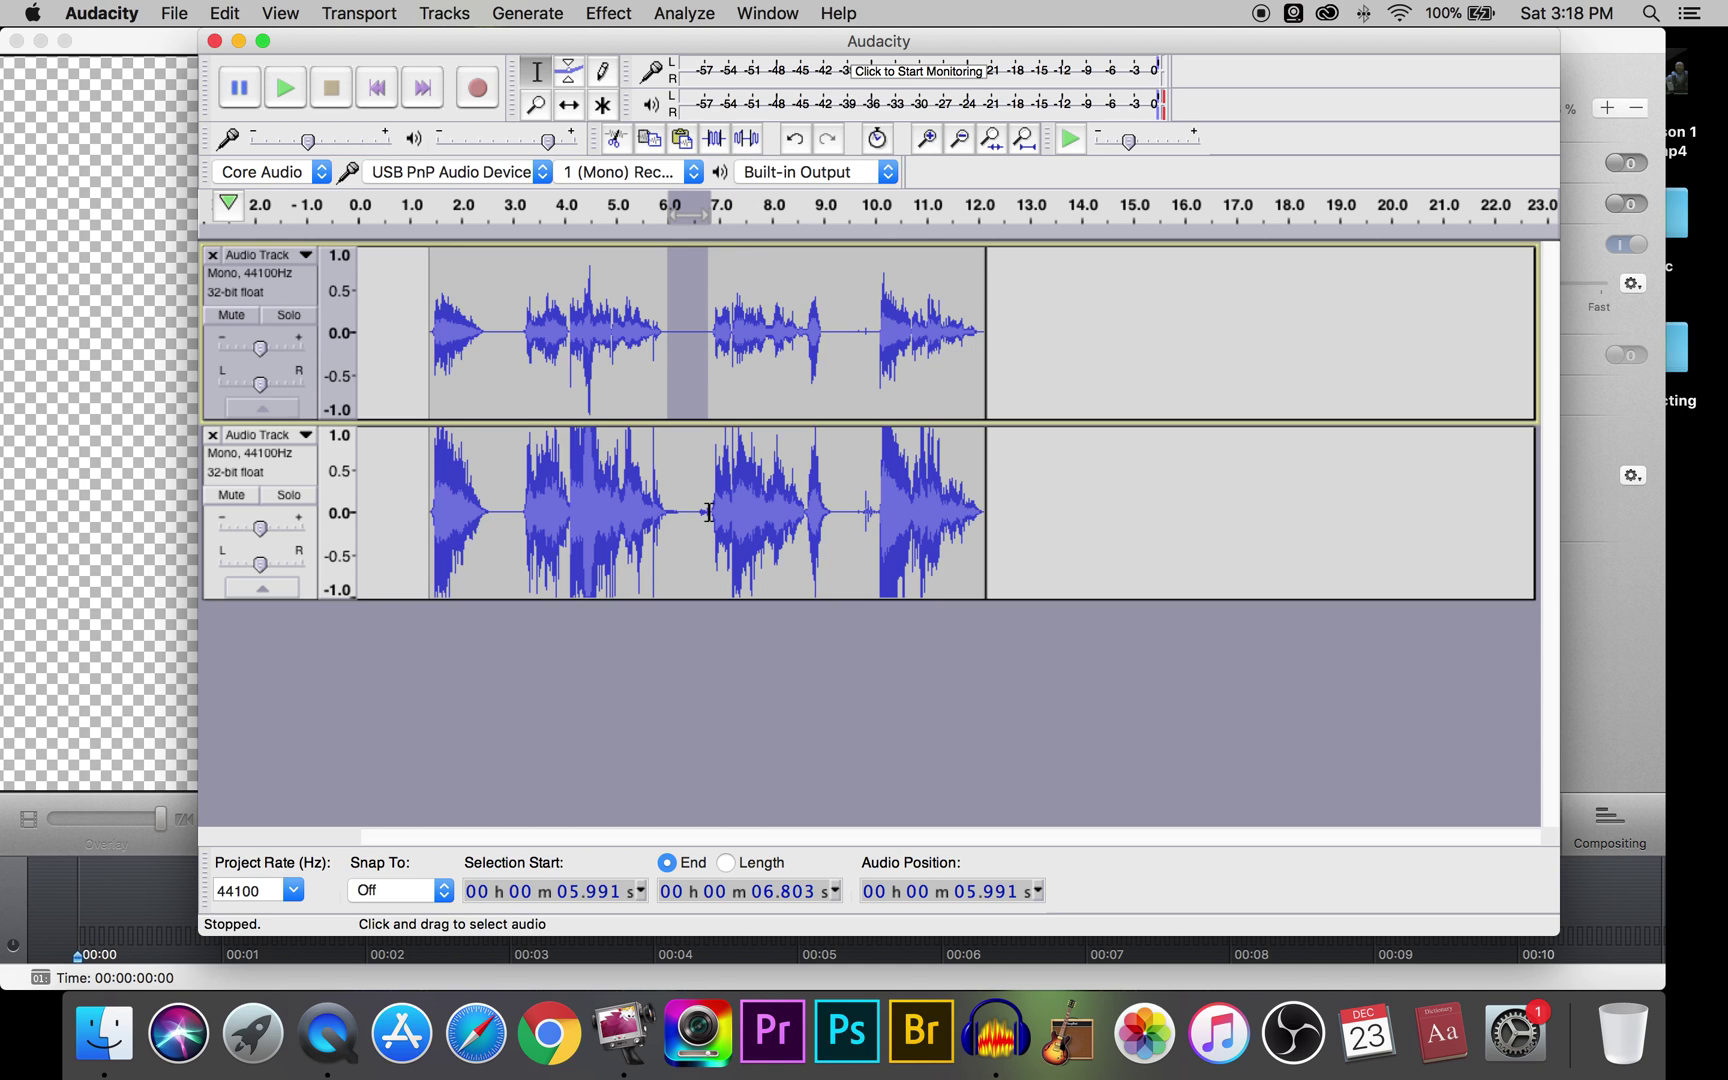
left_click_drag(709, 512, 679, 508)
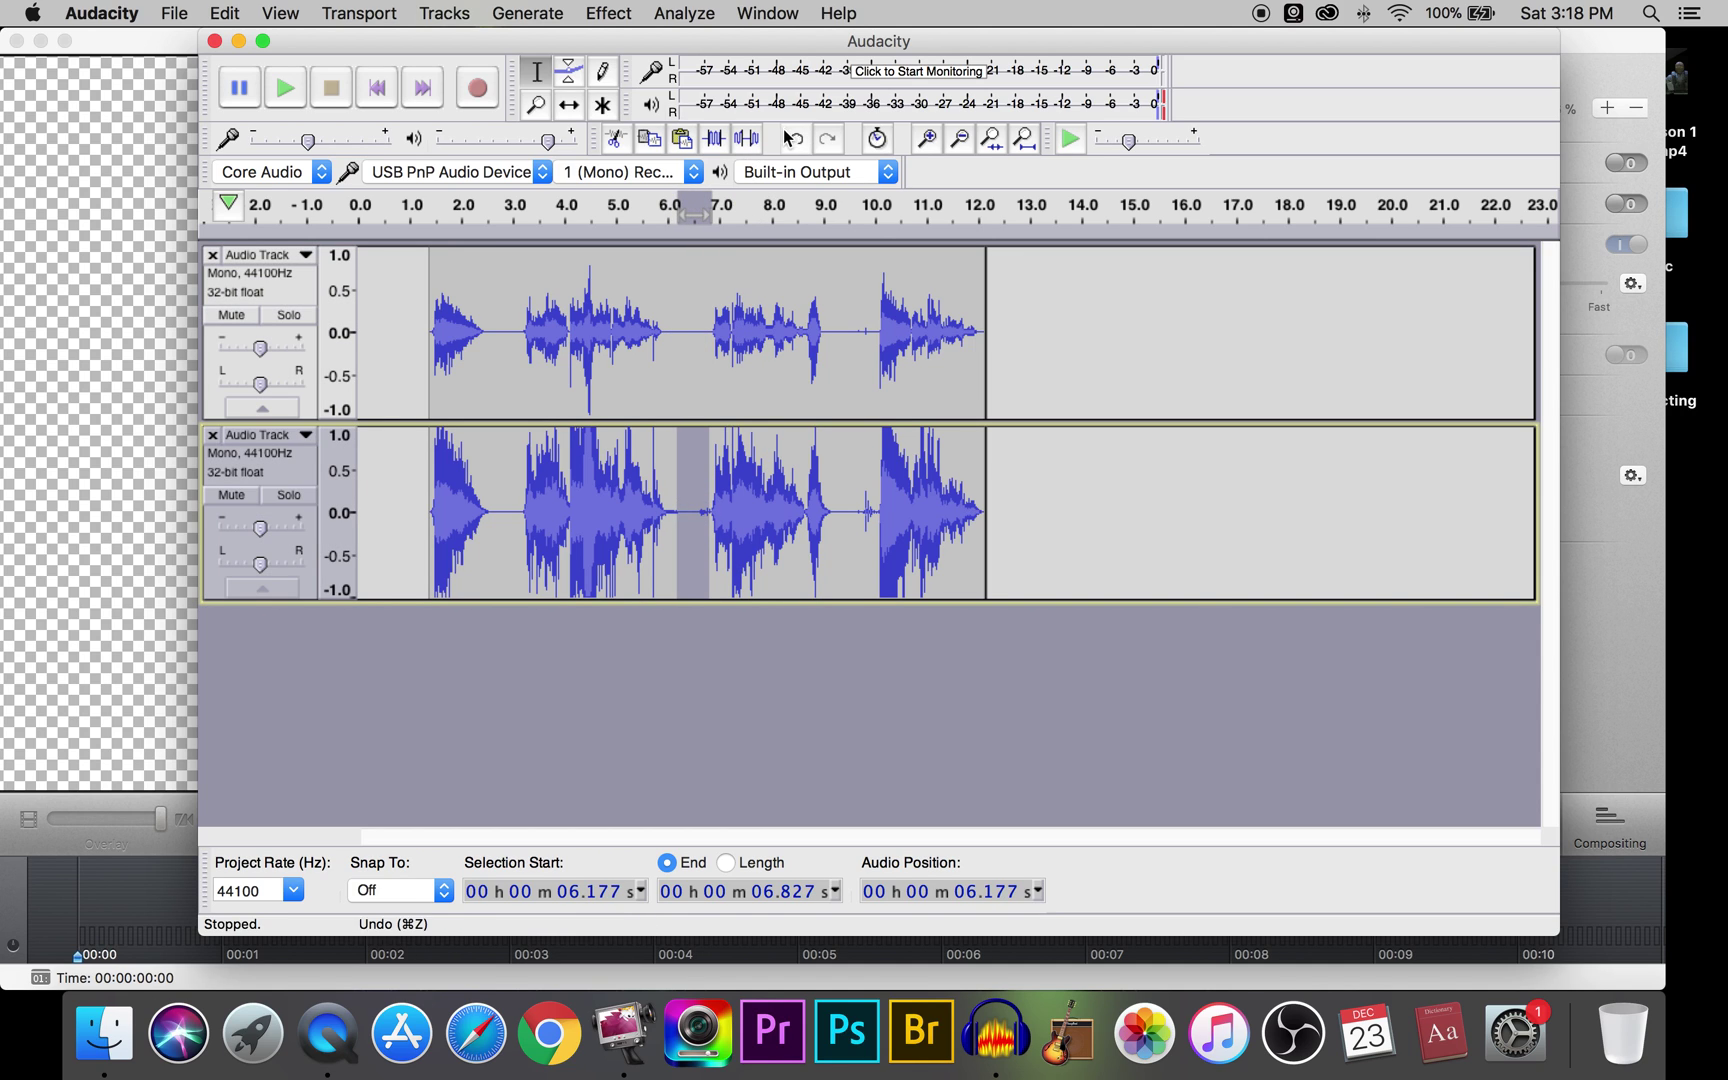
left_click_drag(870, 324, 852, 325)
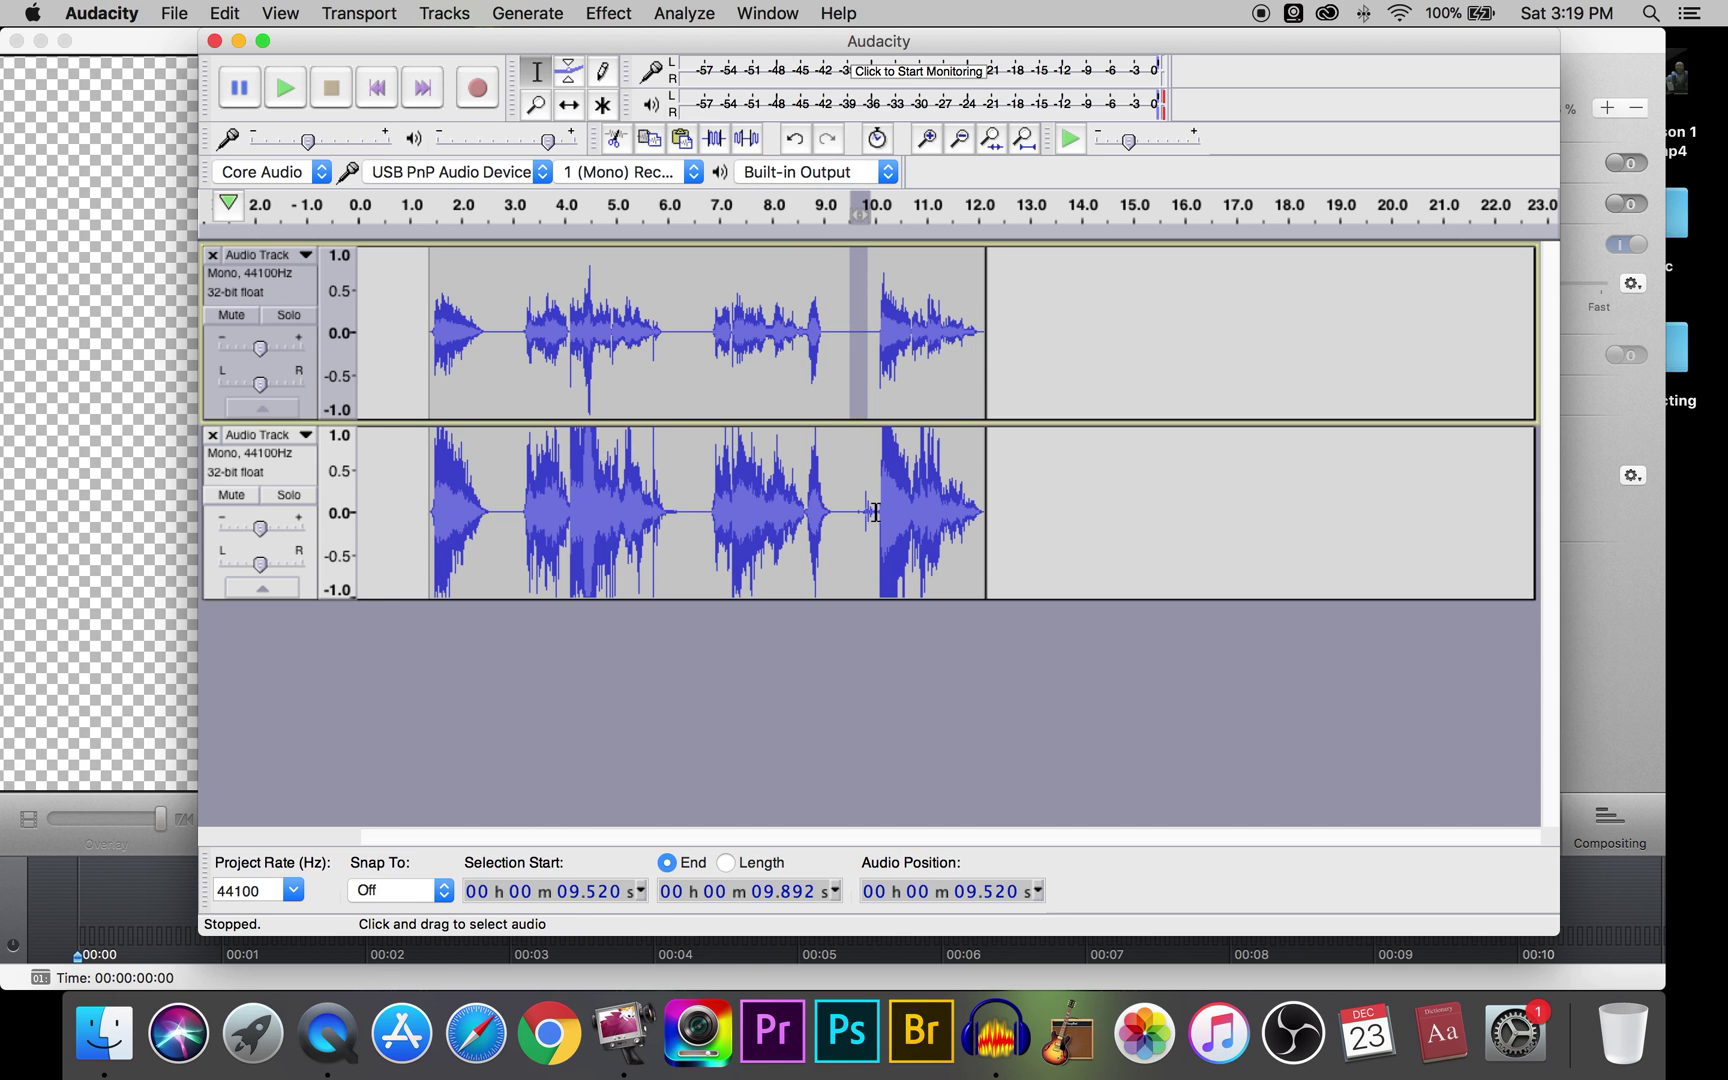
left_click_drag(877, 512, 857, 511)
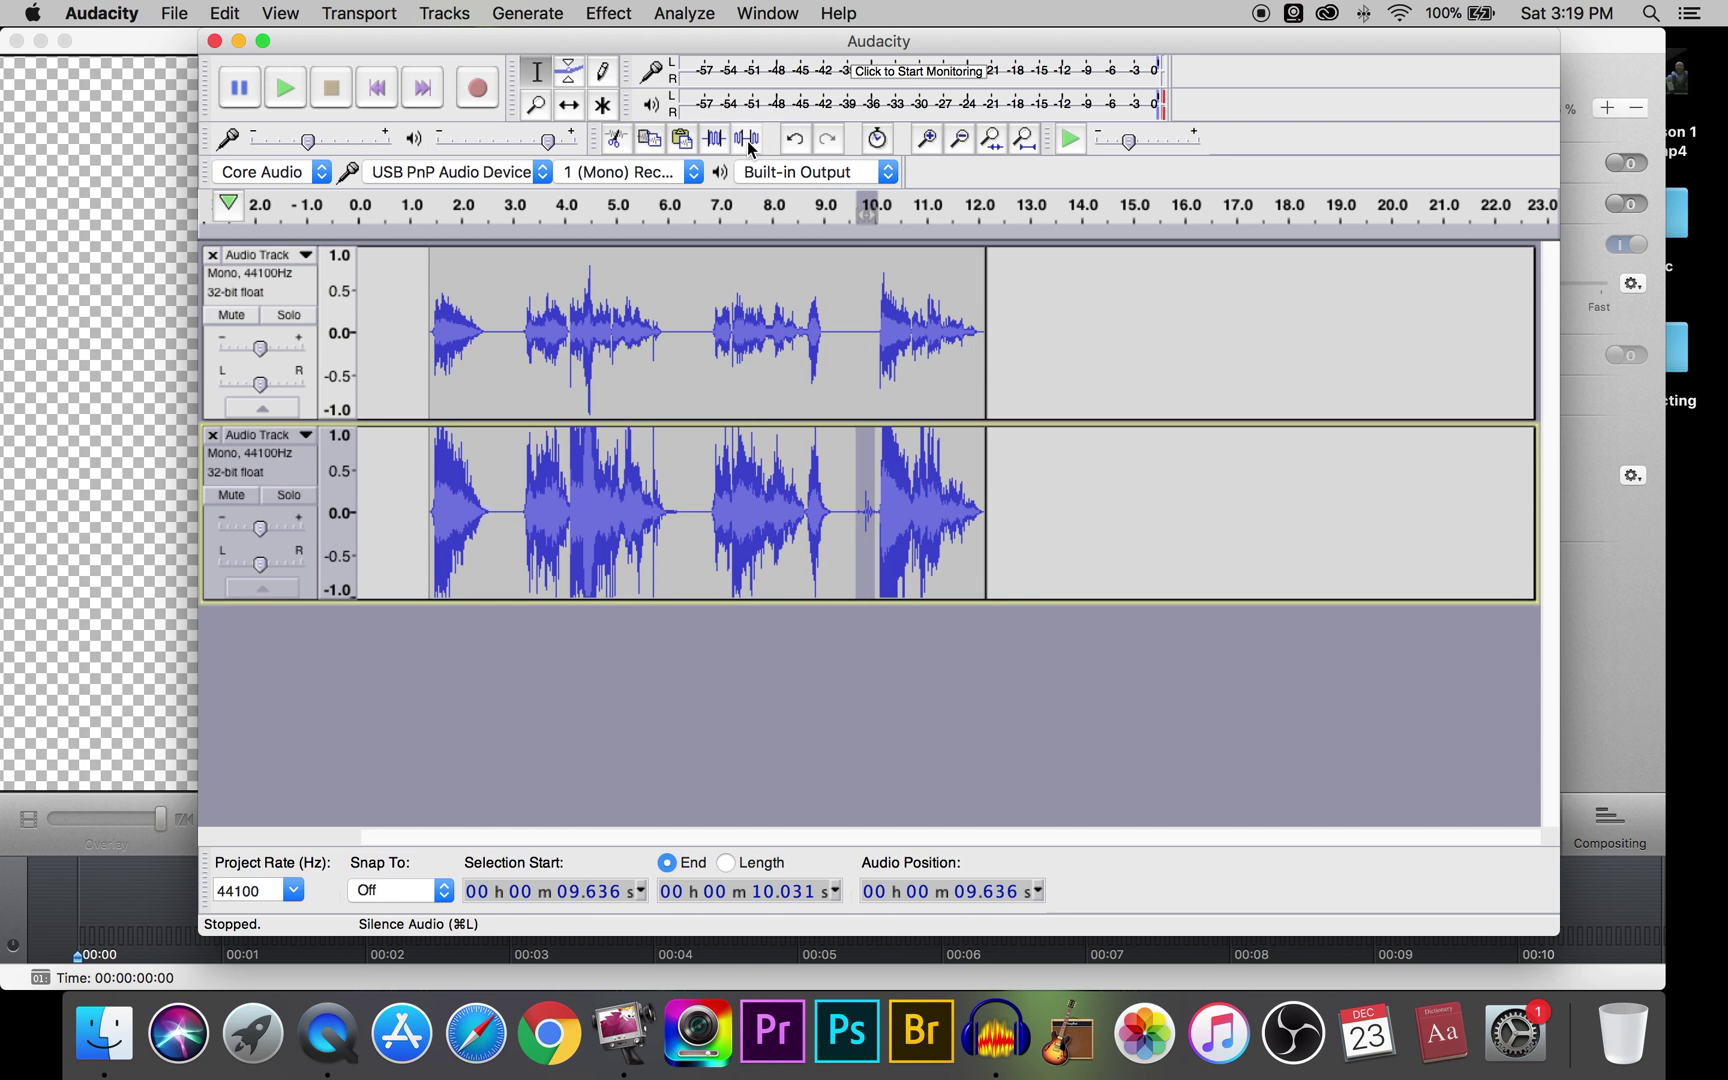
left_click(745, 140)
left_click(280, 290)
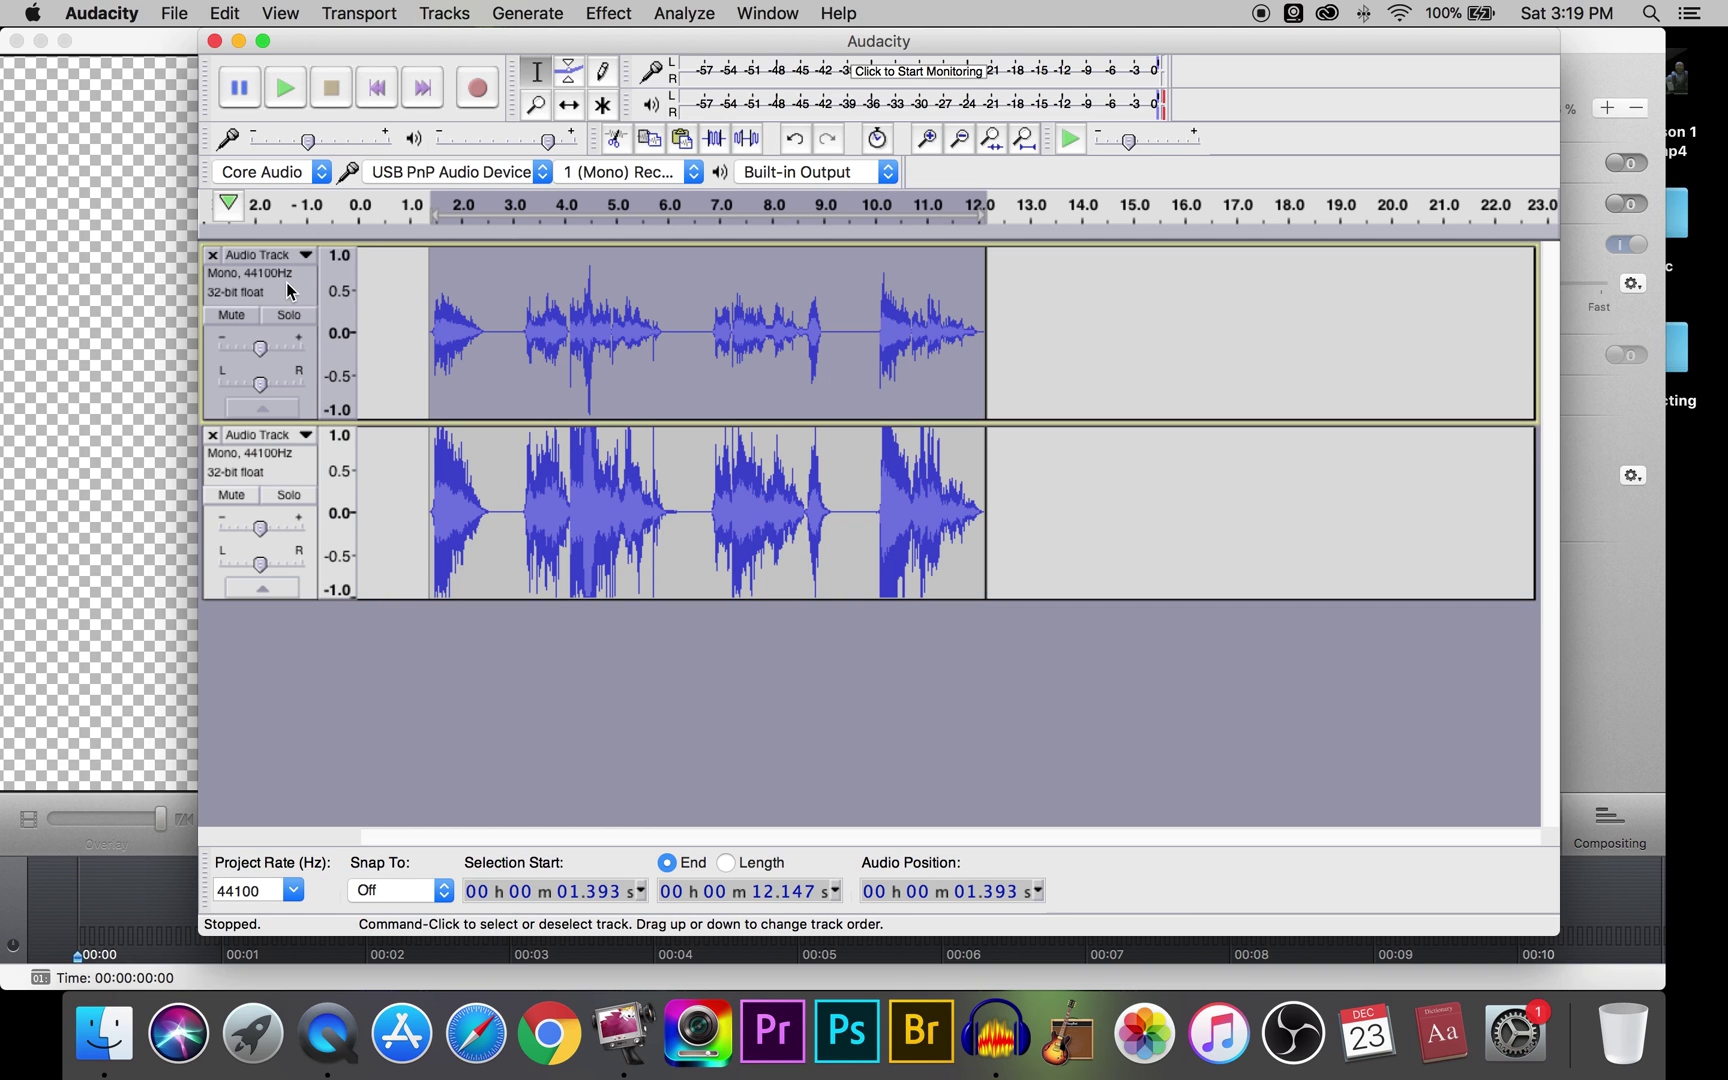
left_click(284, 91)
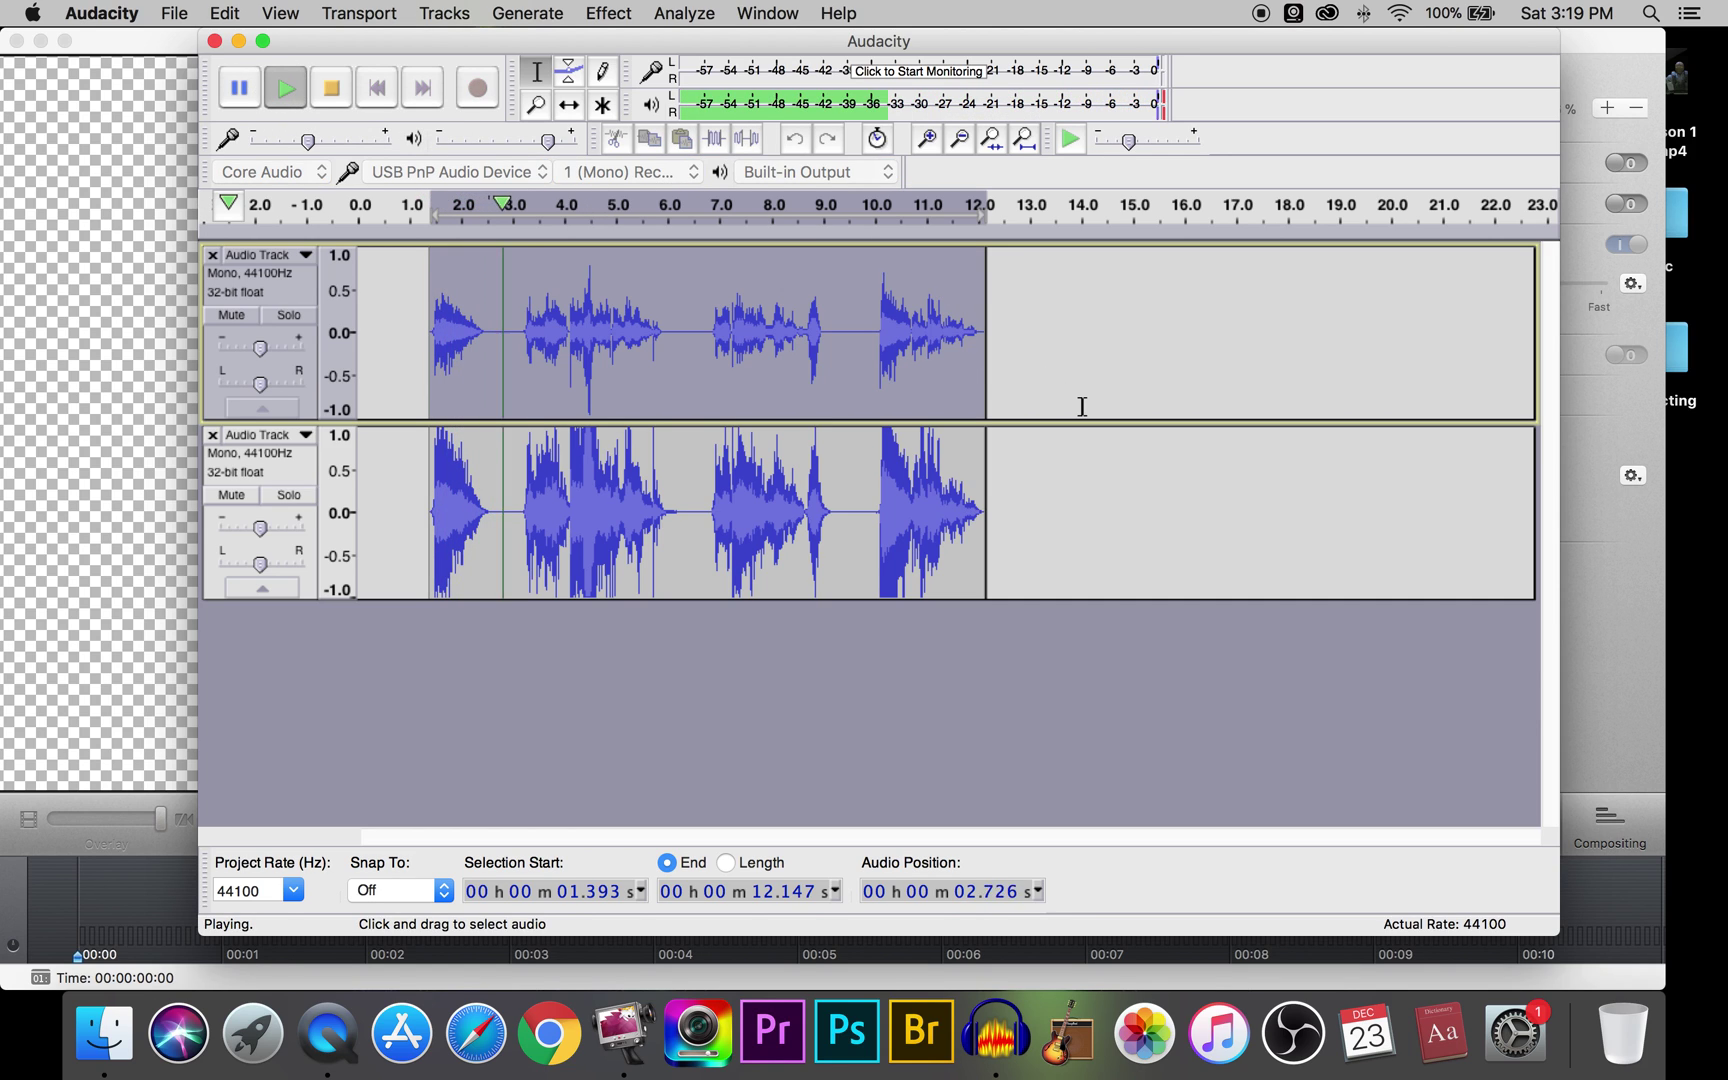